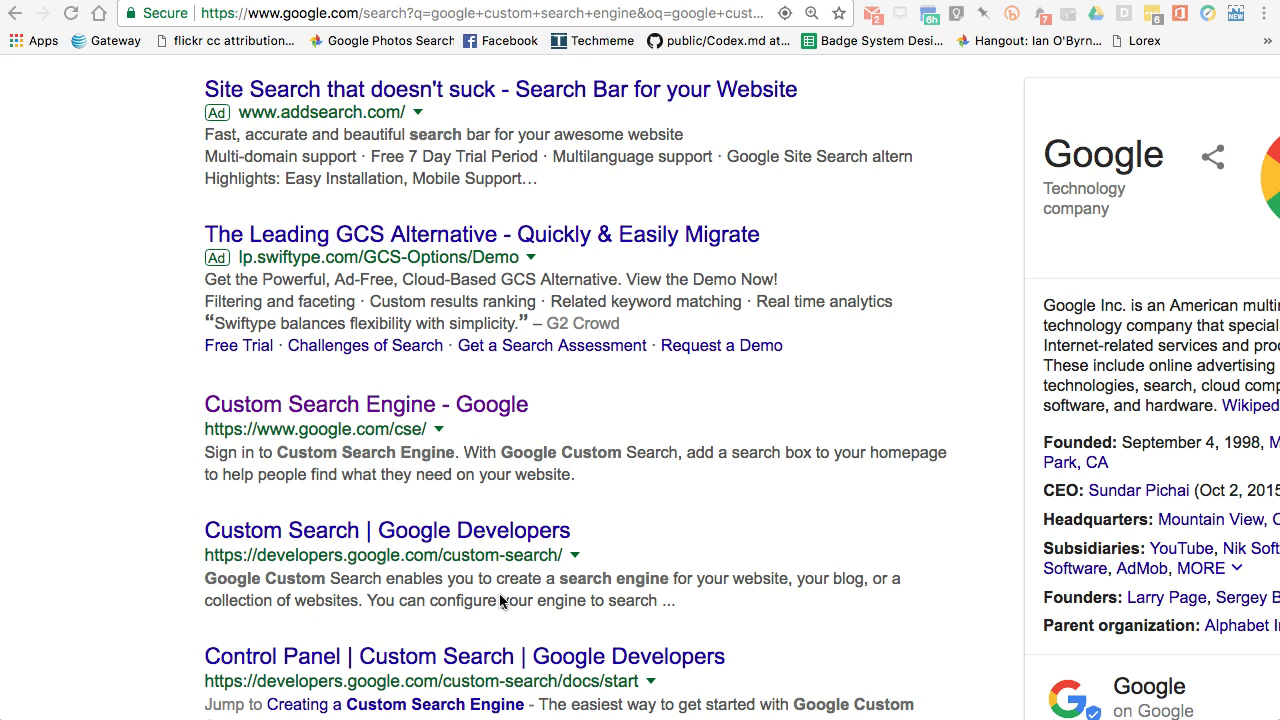
Step: Open the setup of the custom search engine named The 50 States
click(98, 473)
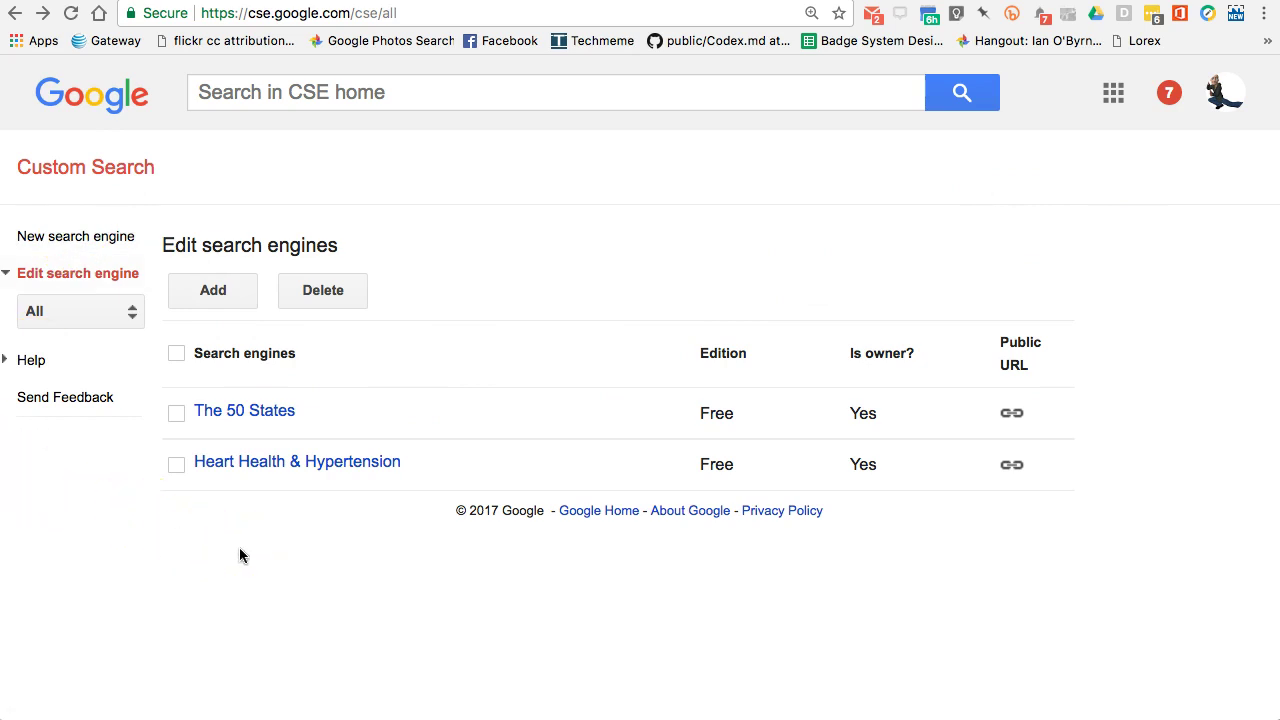
click(257, 414)
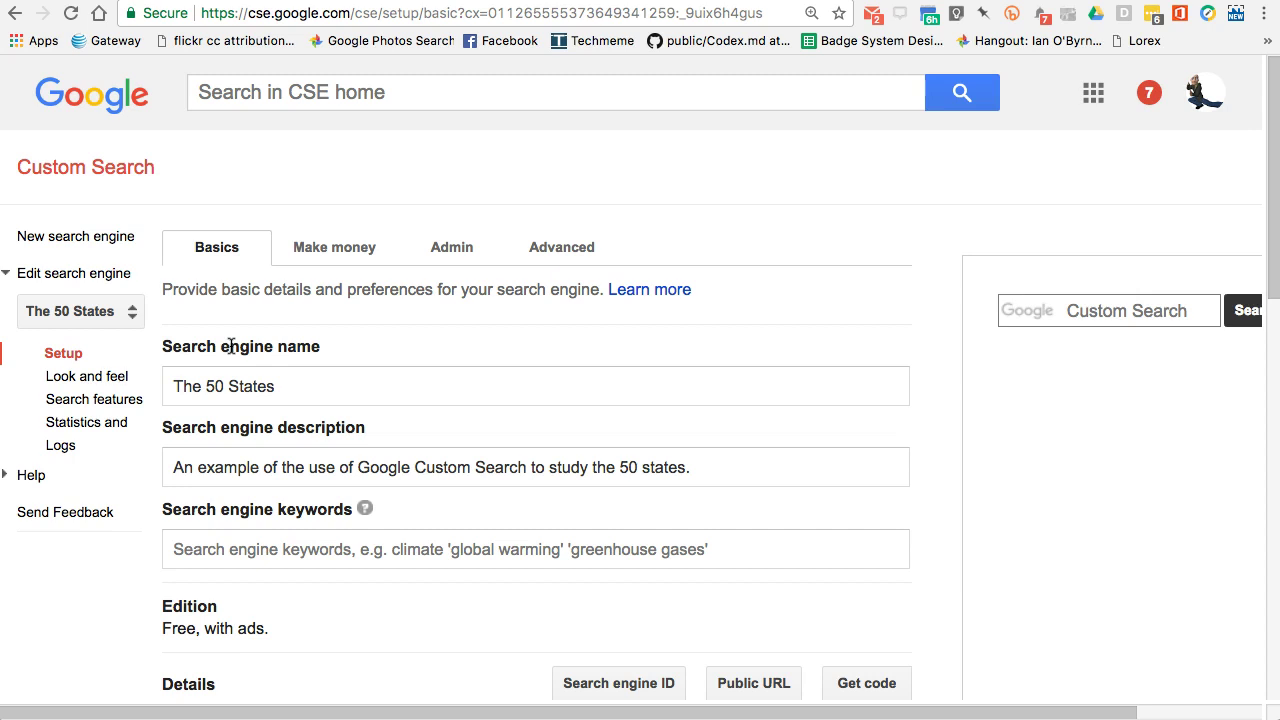
click(223, 368)
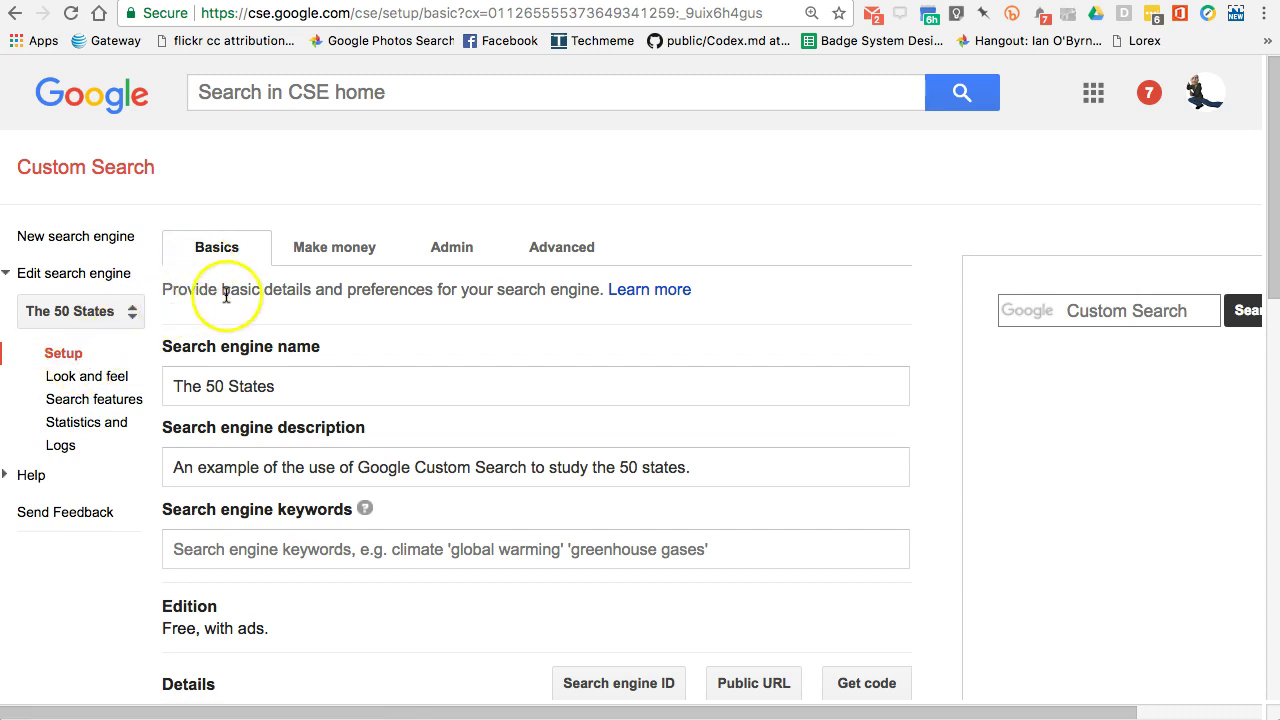
Step: Review the engine's name, description, keywords, edition, image search, speech input, language and sites to search
click(231, 384)
click(230, 466)
scroll(231, 466, down, 1)
click(236, 478)
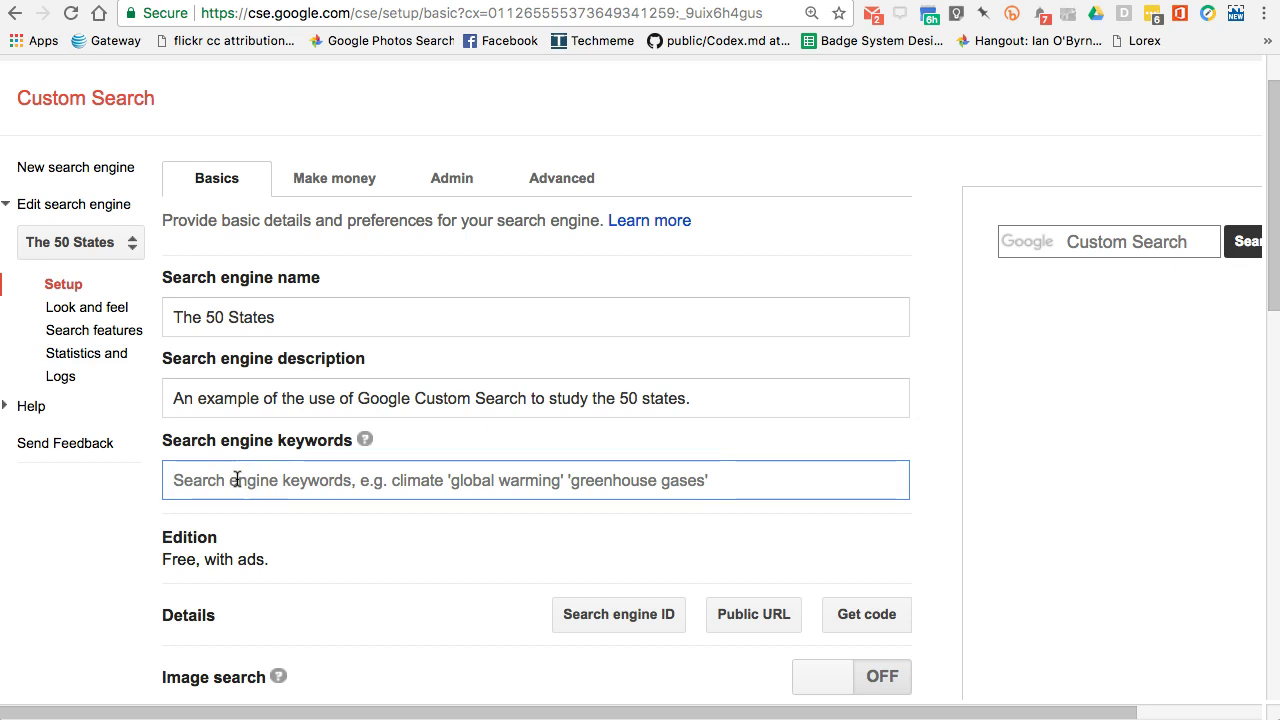
scroll(236, 478, down, 3)
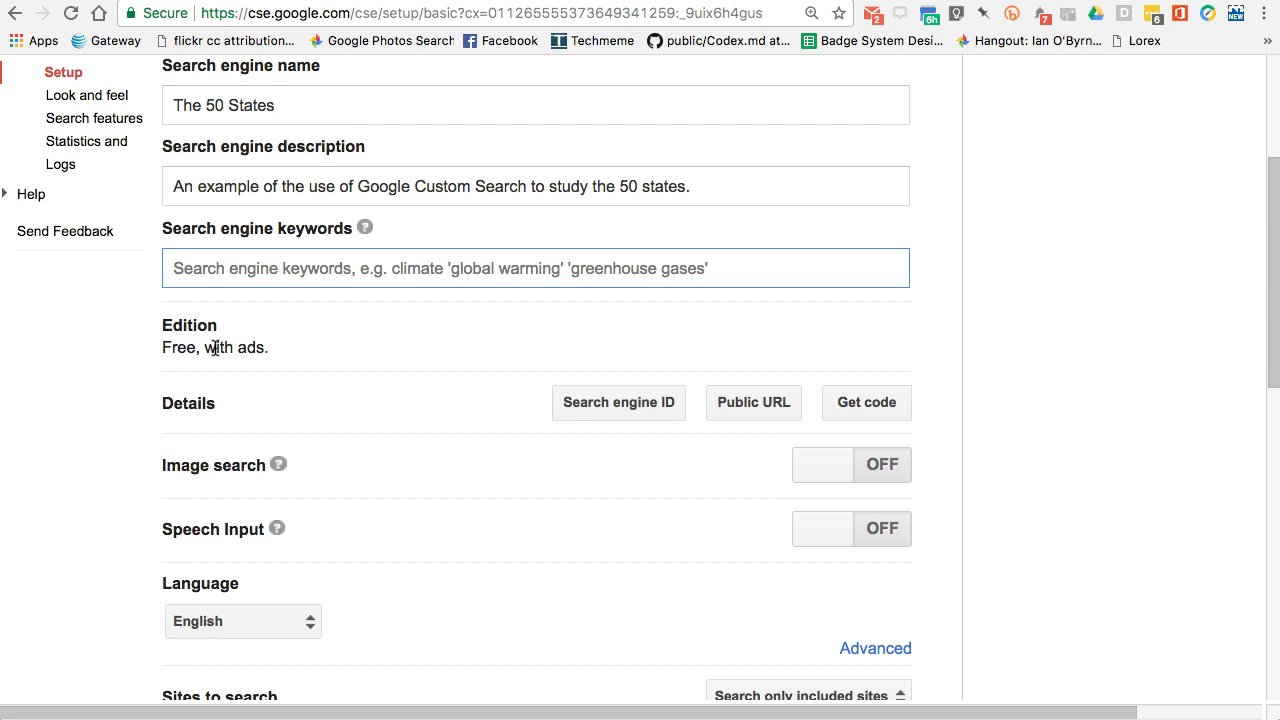
click(104, 420)
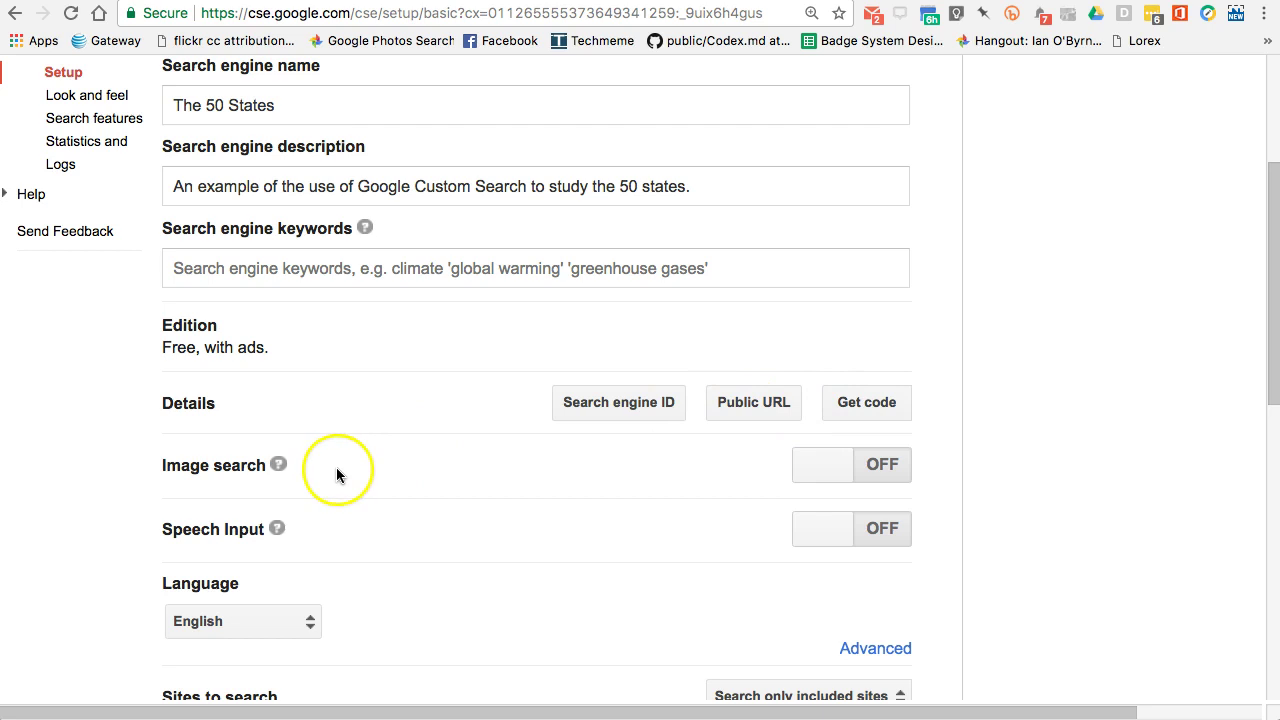
scroll(337, 474, down, 1)
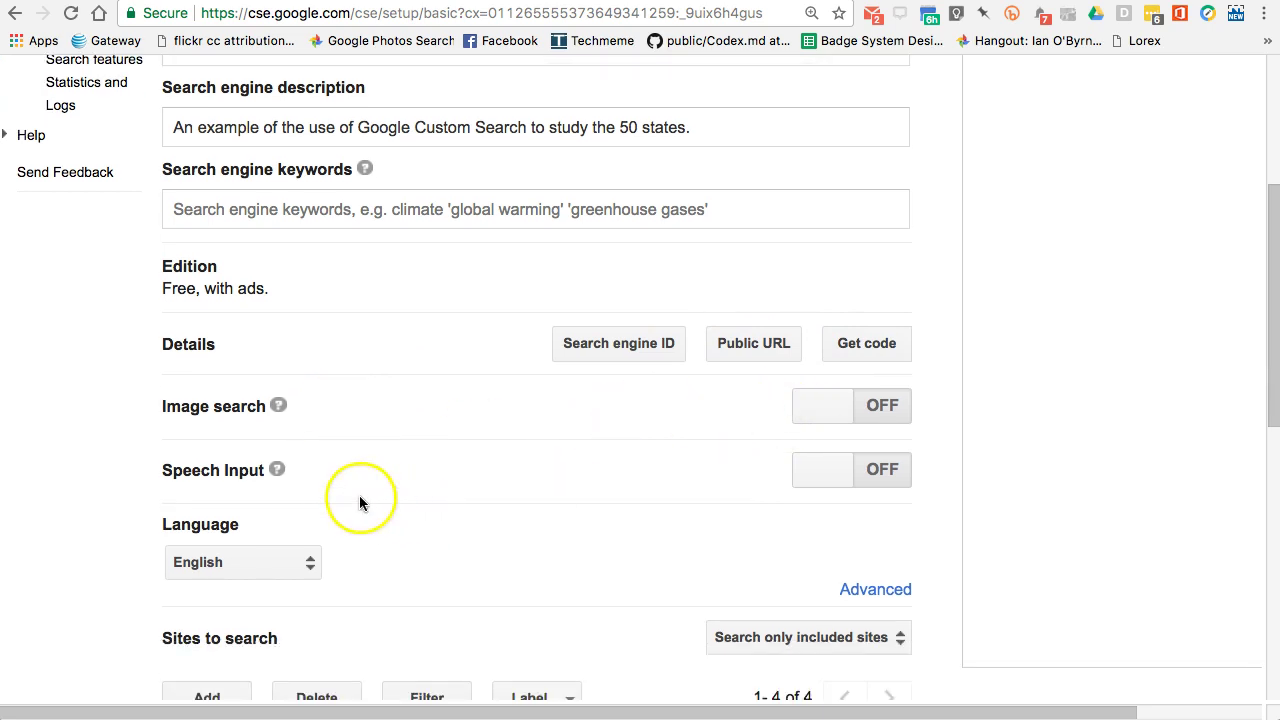
scroll(344, 489, down, 3)
scroll(344, 497, down, 1)
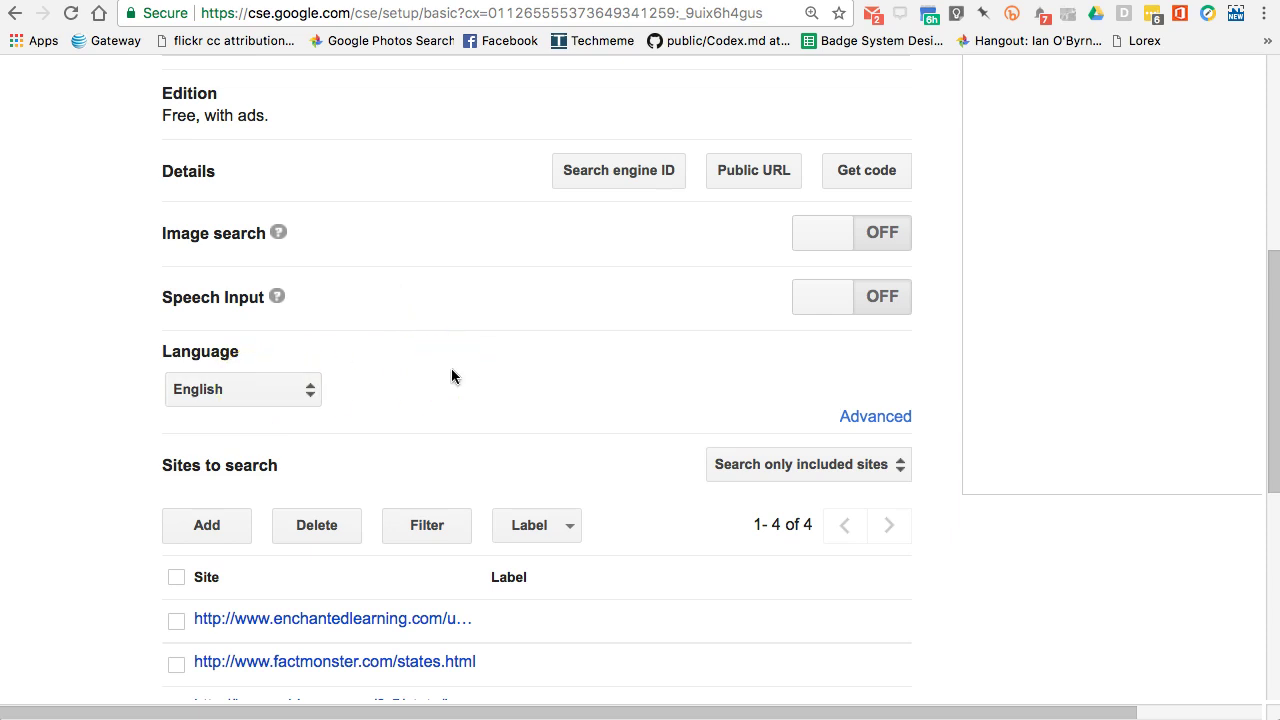
scroll(456, 377, down, 5)
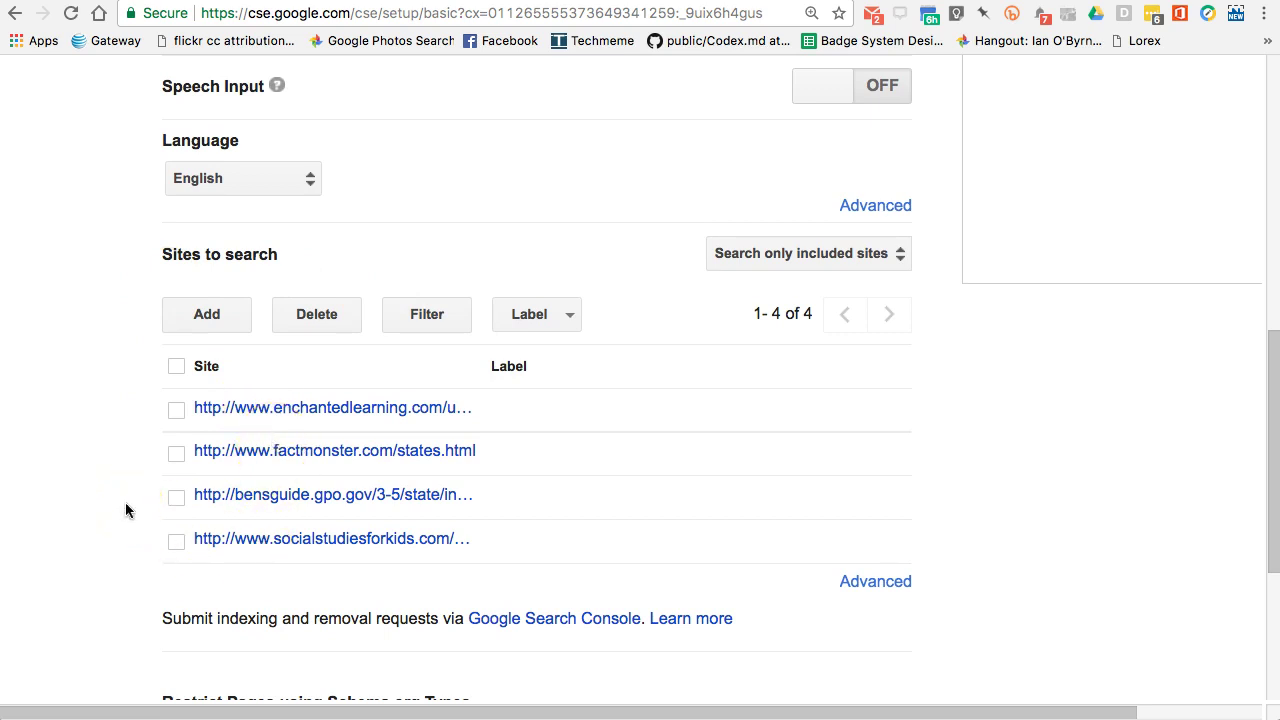
Step: Set the scope of the sites to search to "Search only included sites"
click(740, 254)
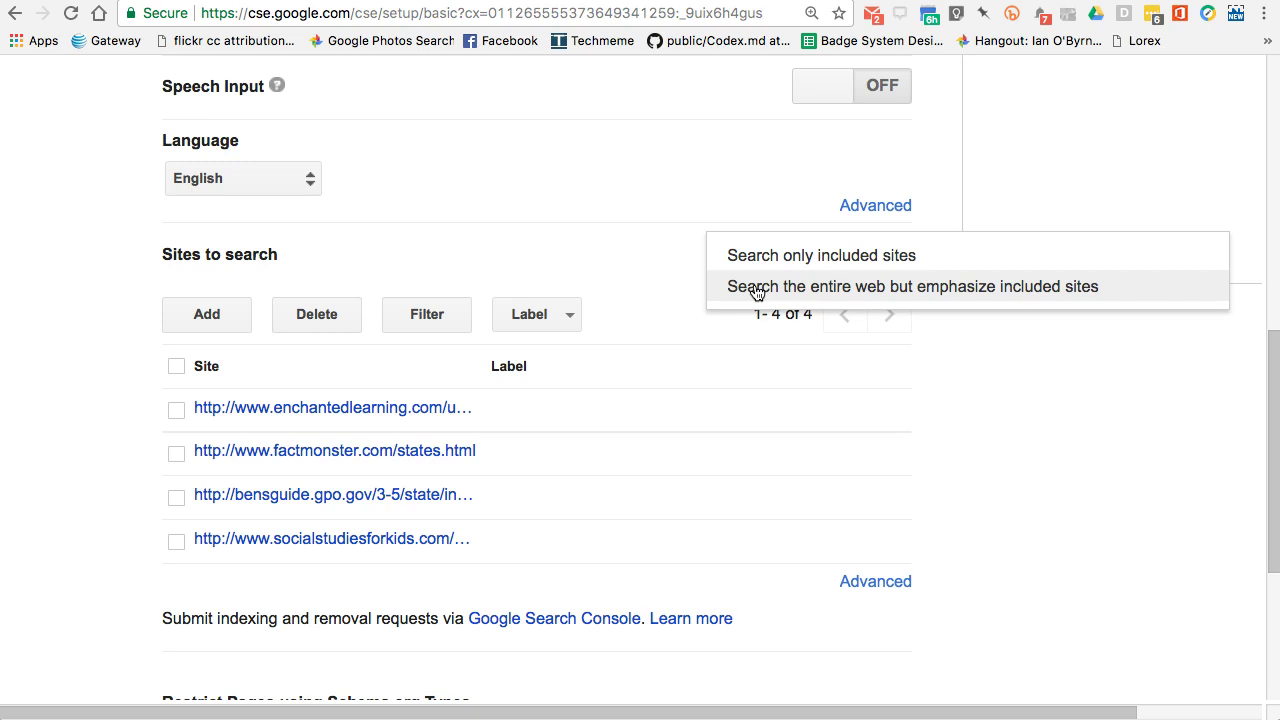
click(760, 254)
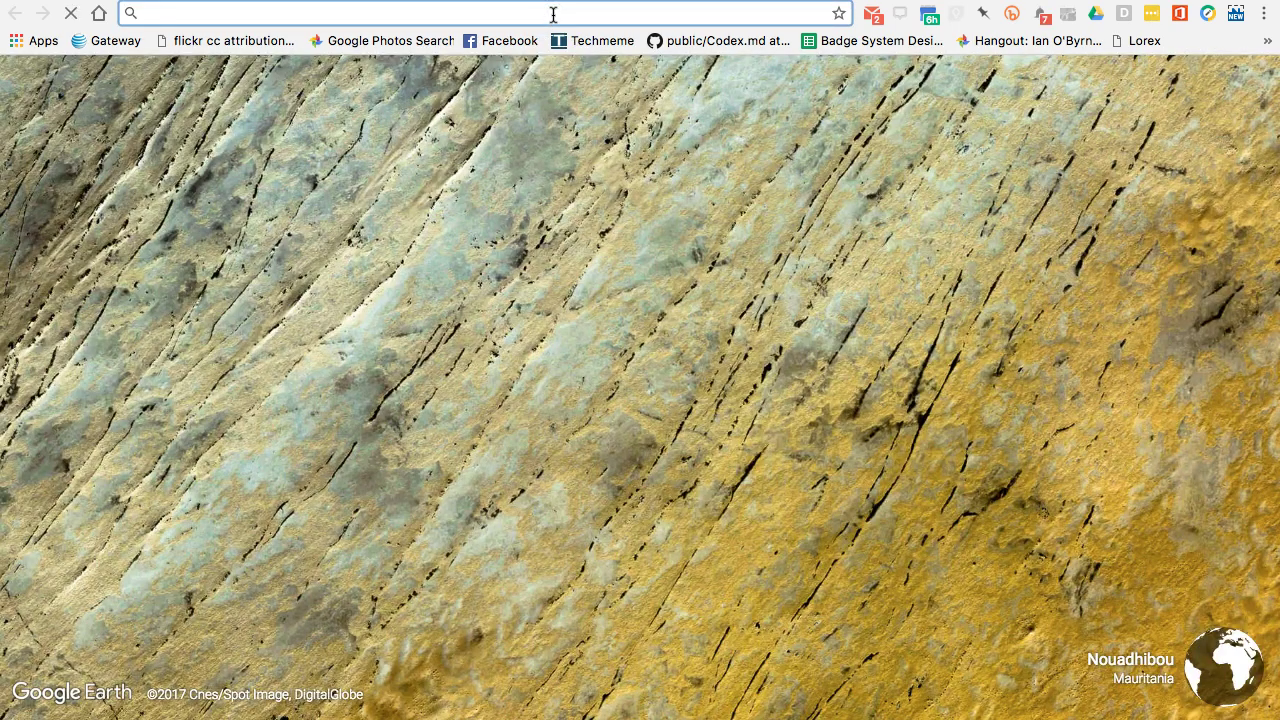
Step: Search the web in a new browser tab for "50 states for elementary students"
text(50 states for eleemn)
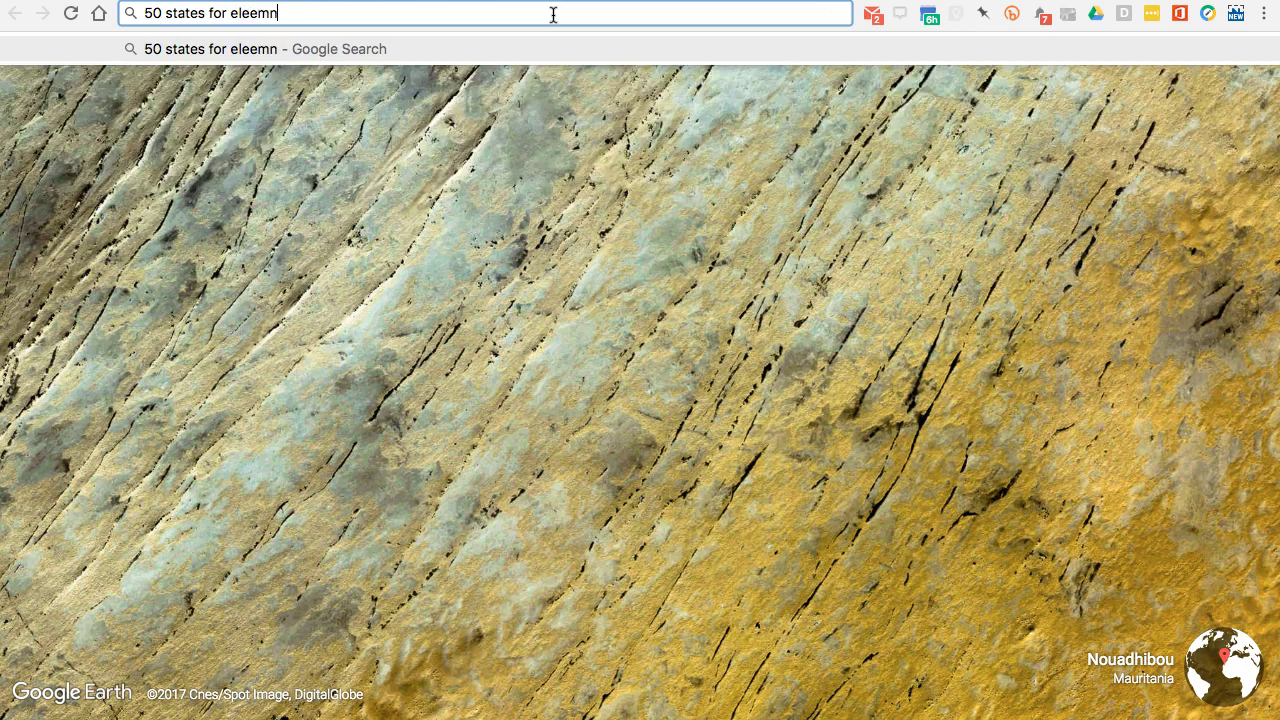
key(BackSpace)
key(BackSpace)
key(Down)
key(Return)
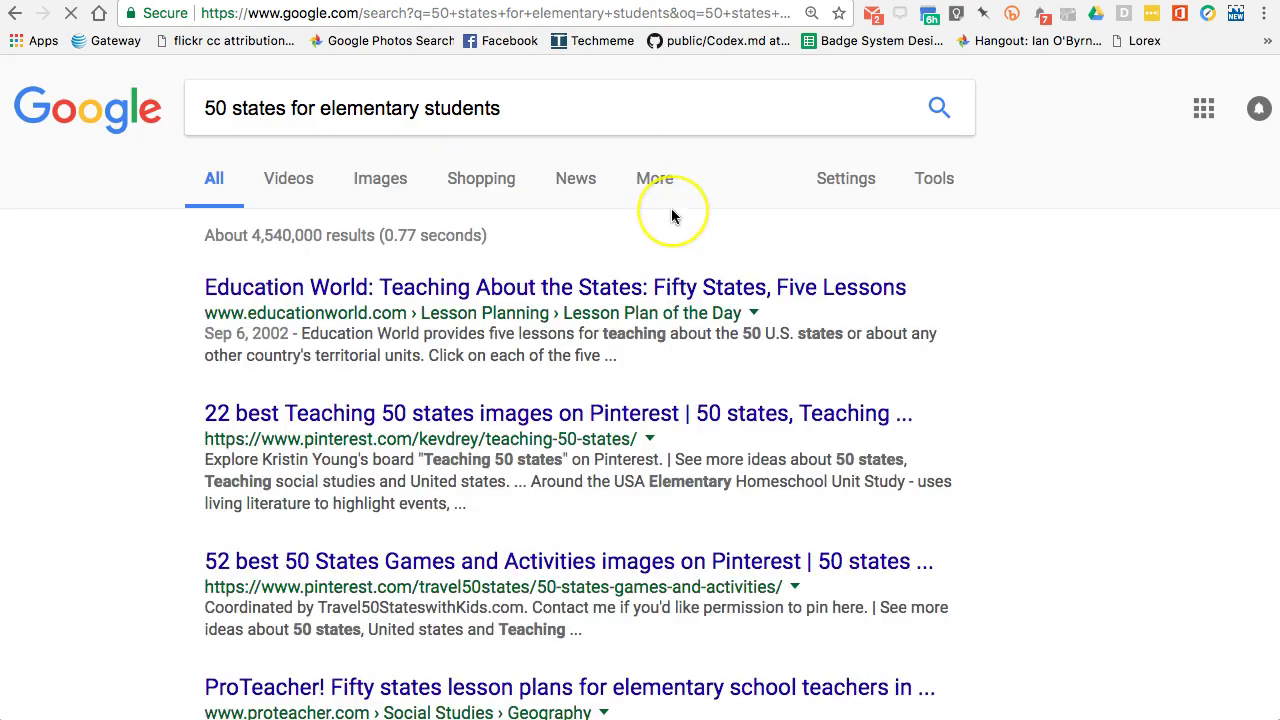
Step: Open the U.S. States result from National Geographic Kids and look over its state listings
scroll(103, 394, down, 5)
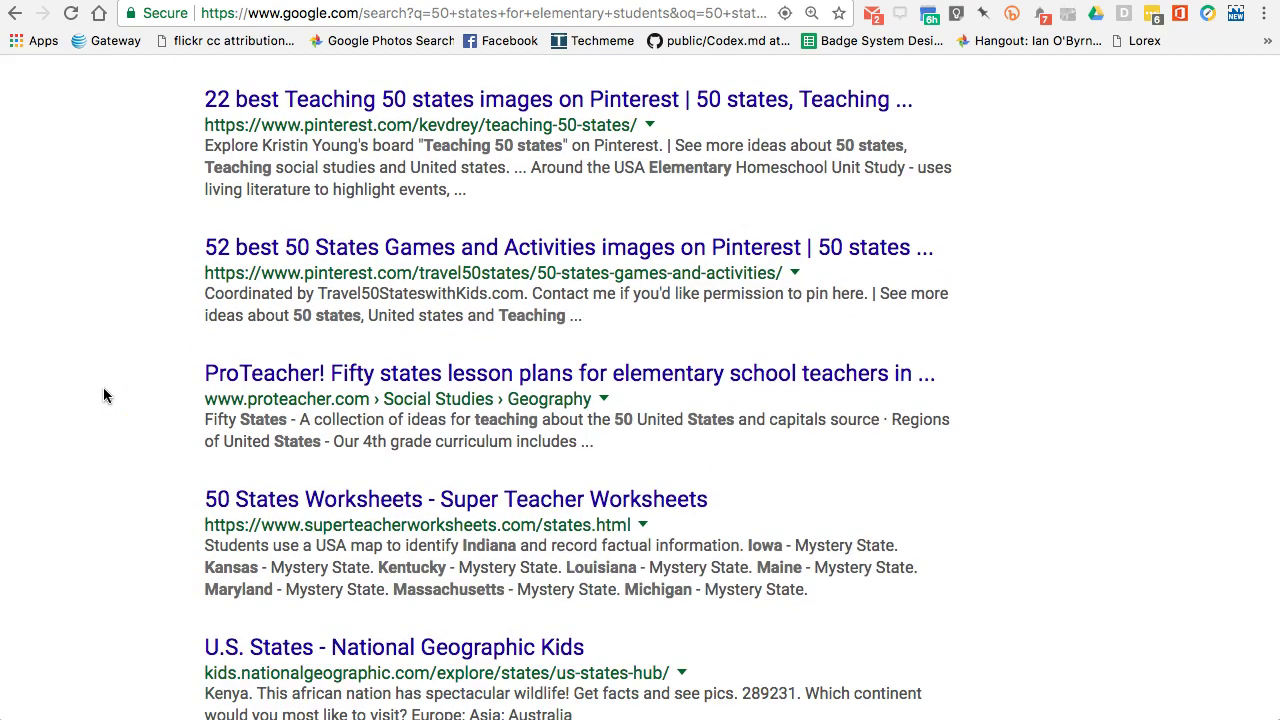
scroll(103, 395, down, 3)
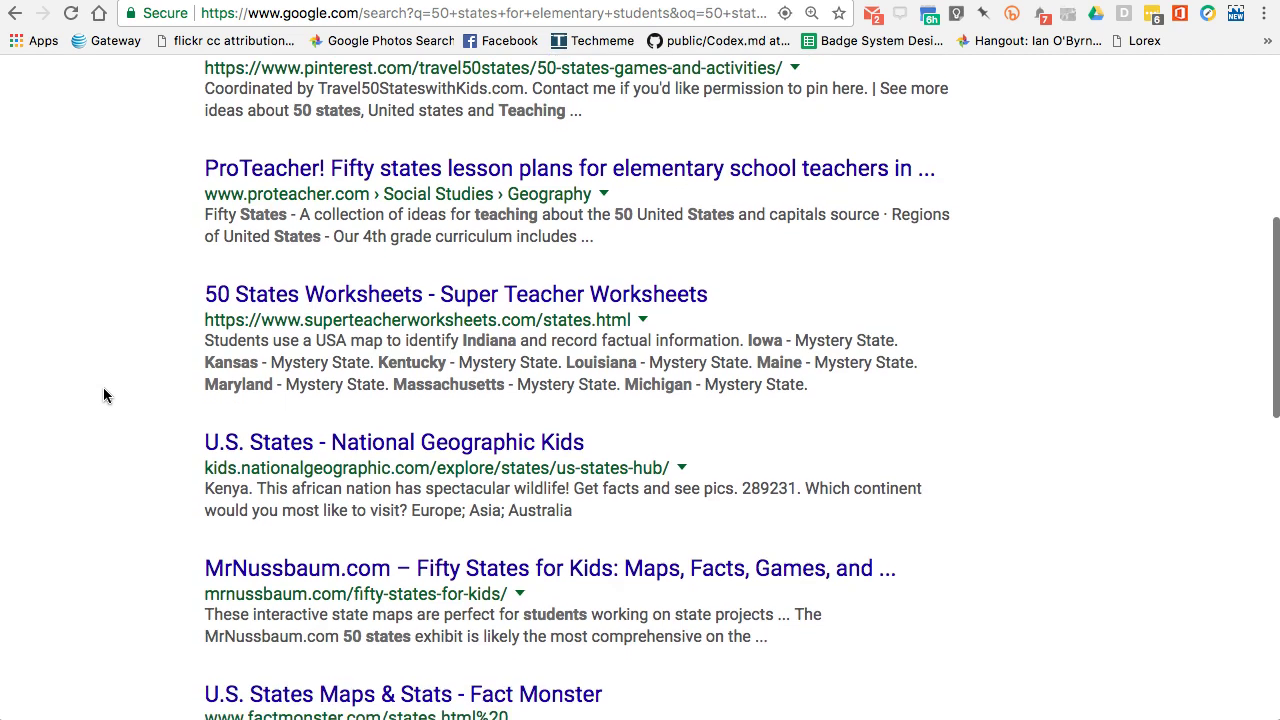
click(254, 442)
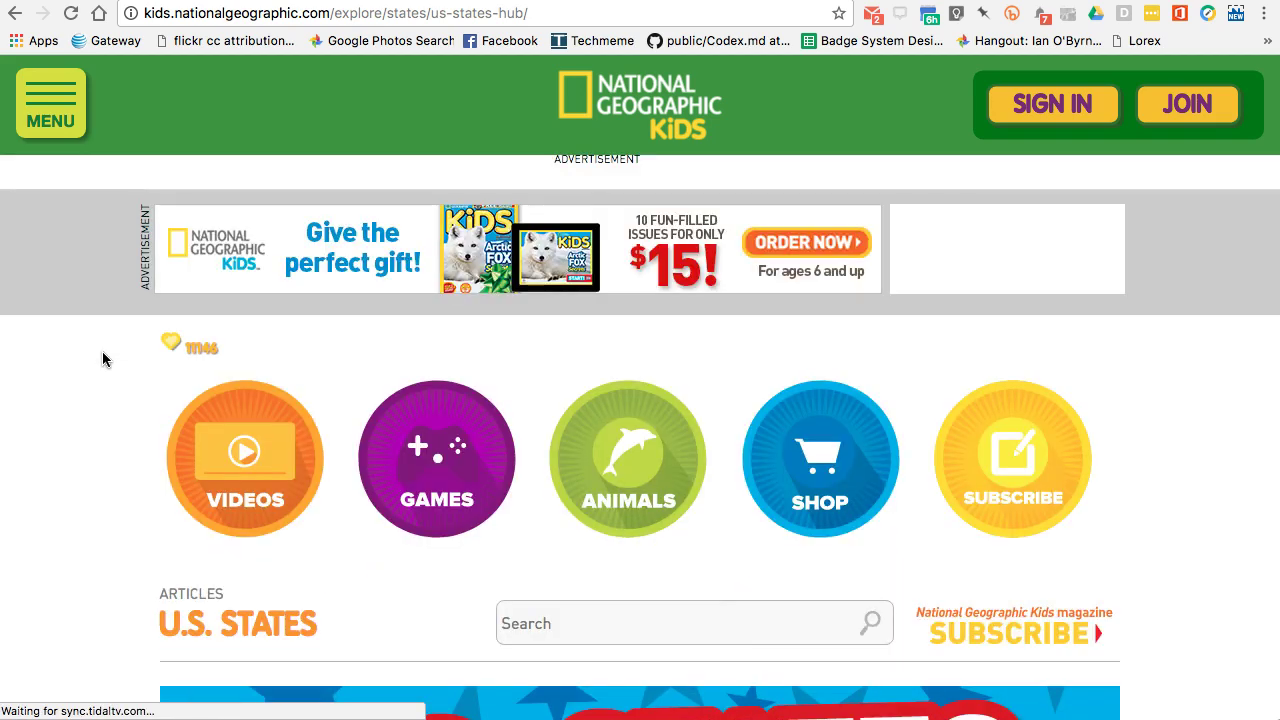
click(126, 418)
scroll(126, 425, down, 10)
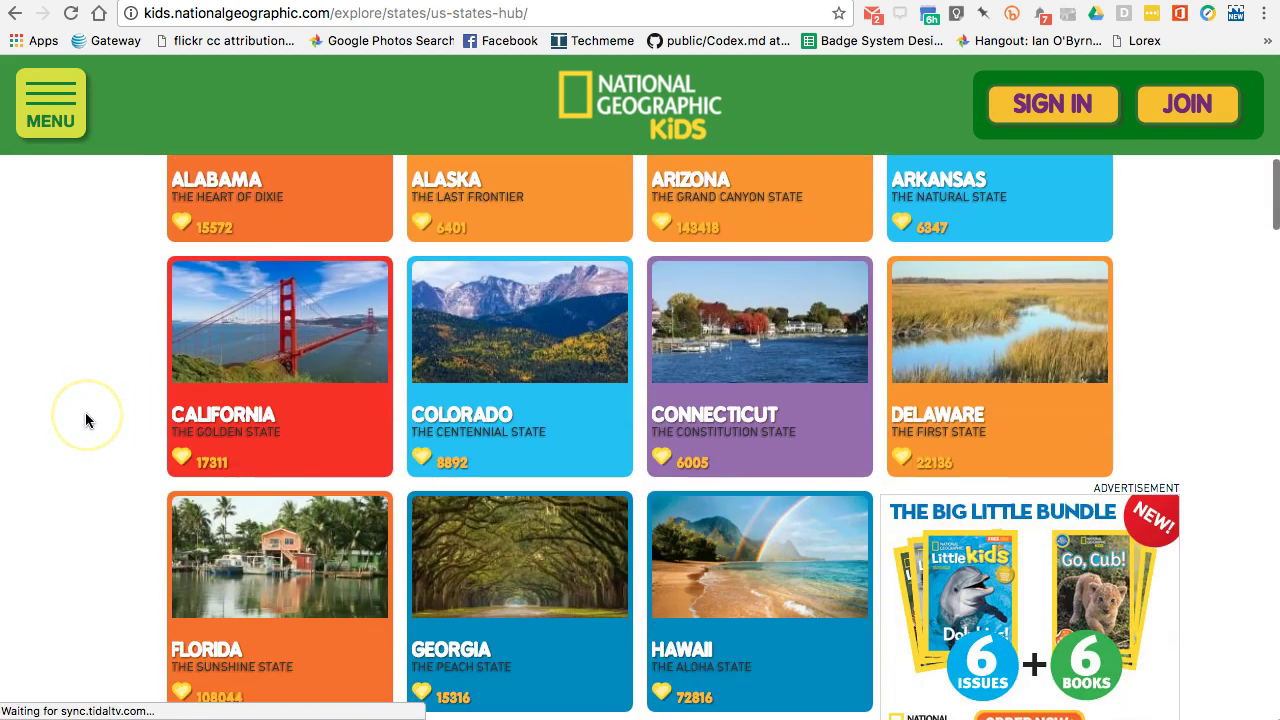
scroll(85, 420, up, 10)
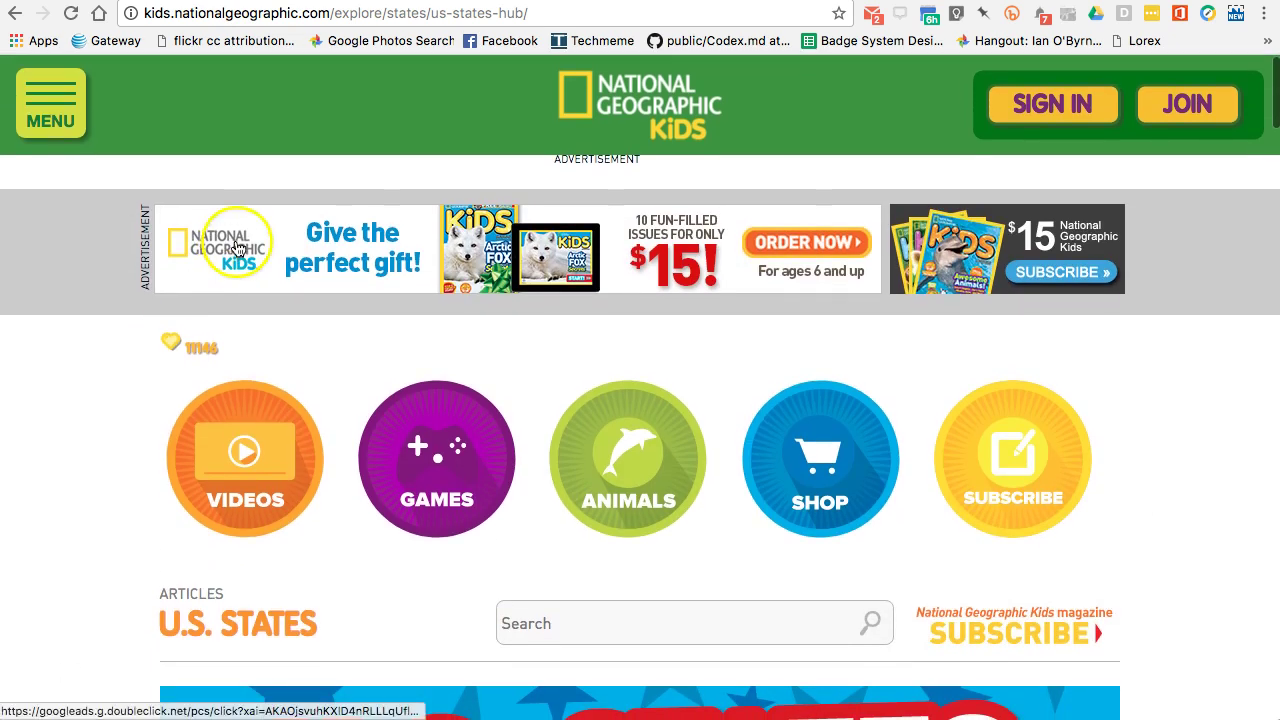
Step: Add the copied address kids.nationalgeographic.com/explore/states/us-states-hub/ to the engine's sites to search, including all pages whose address contains it
click(329, 14)
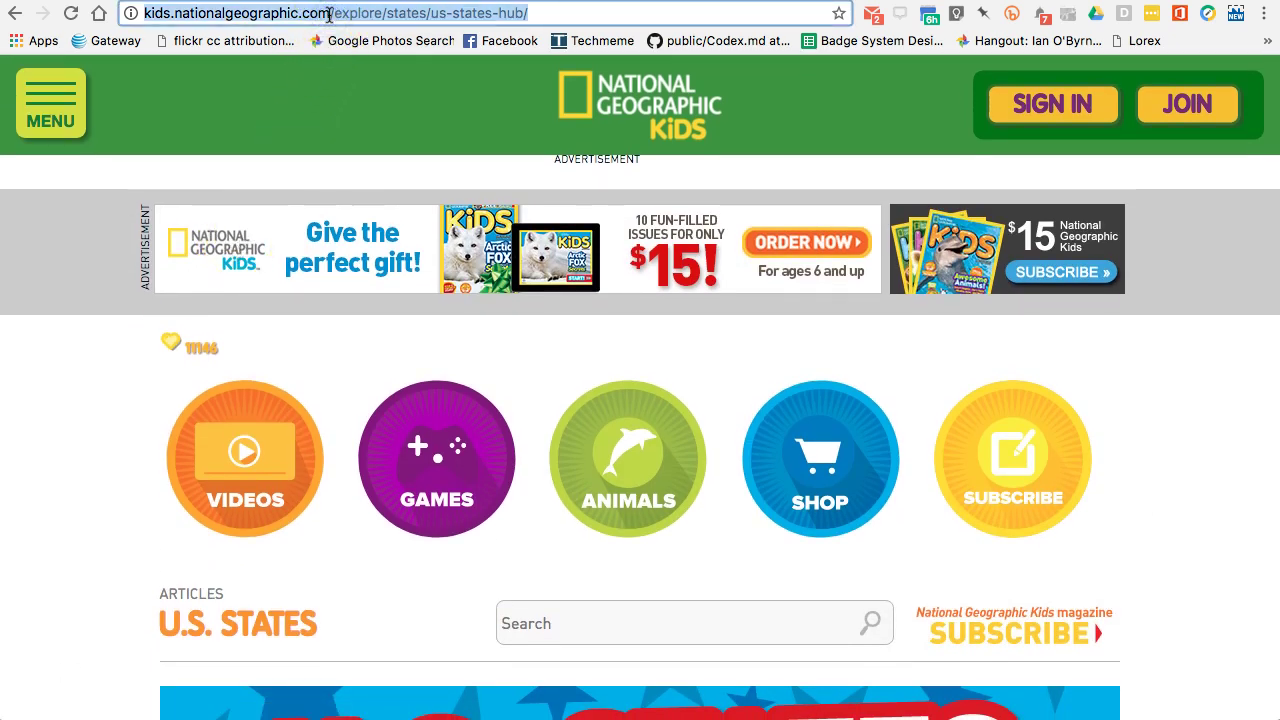
key(ctrl+Tab)
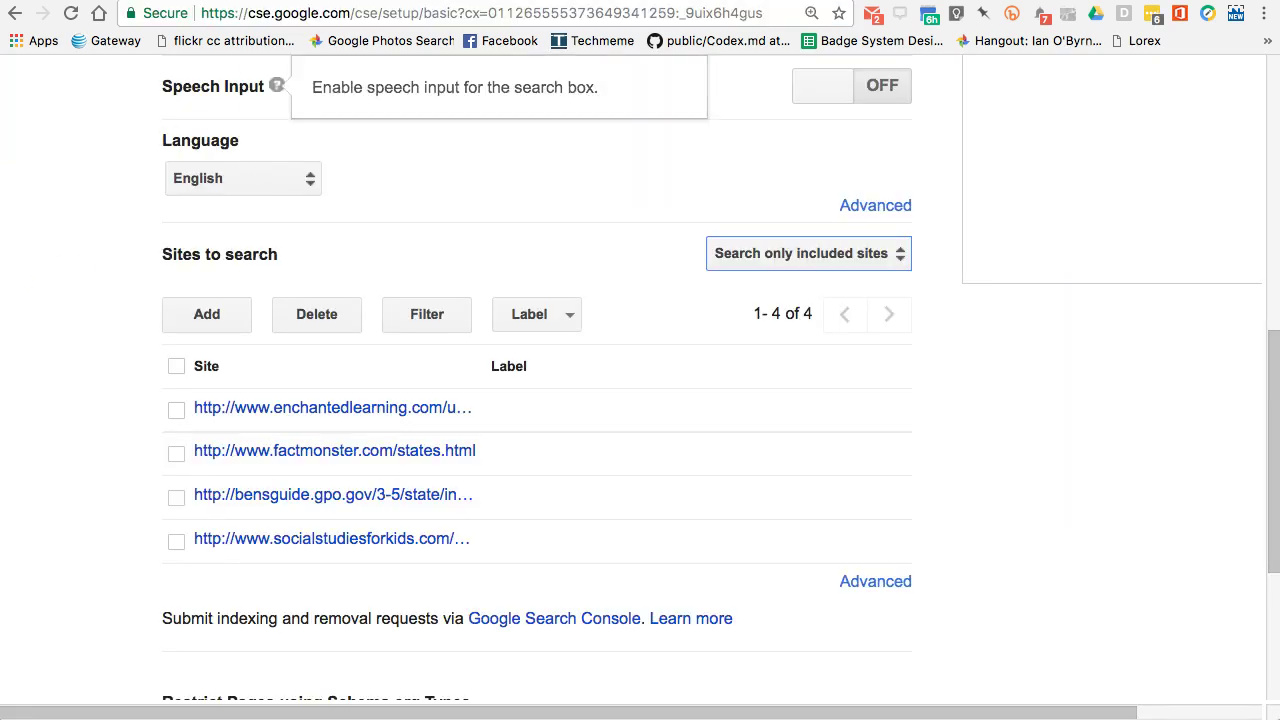
click(188, 308)
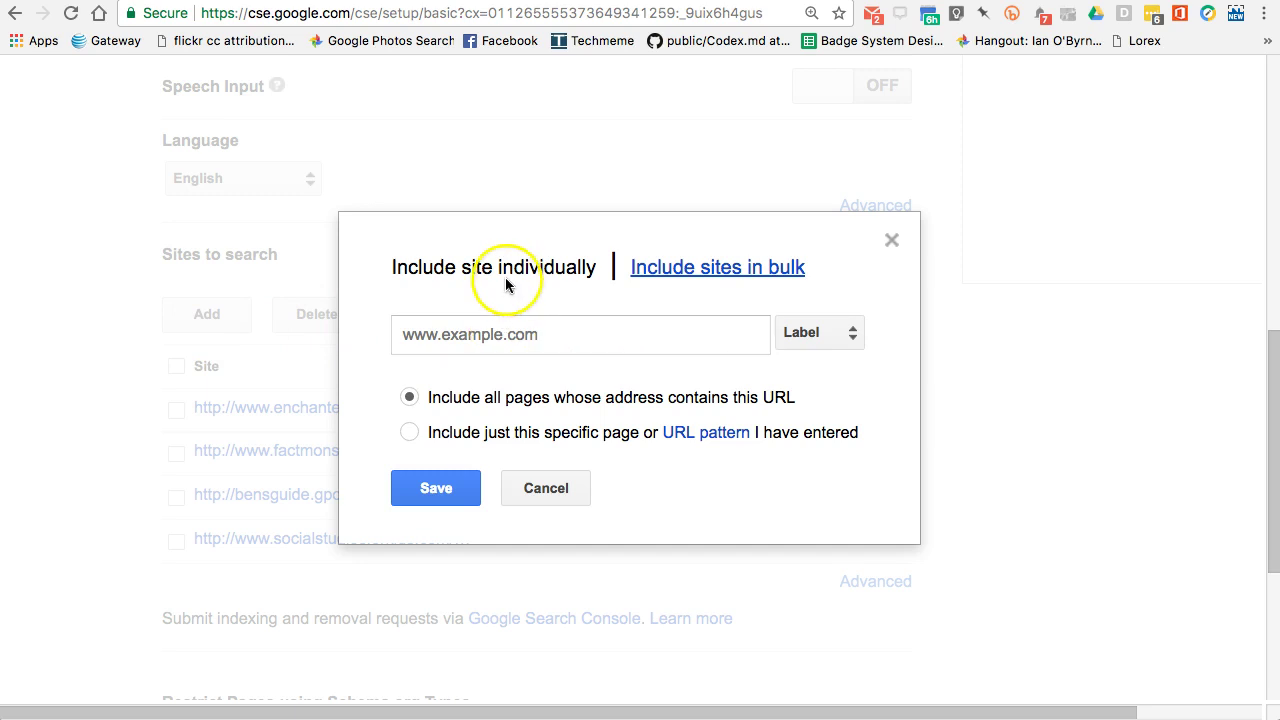
click(540, 336)
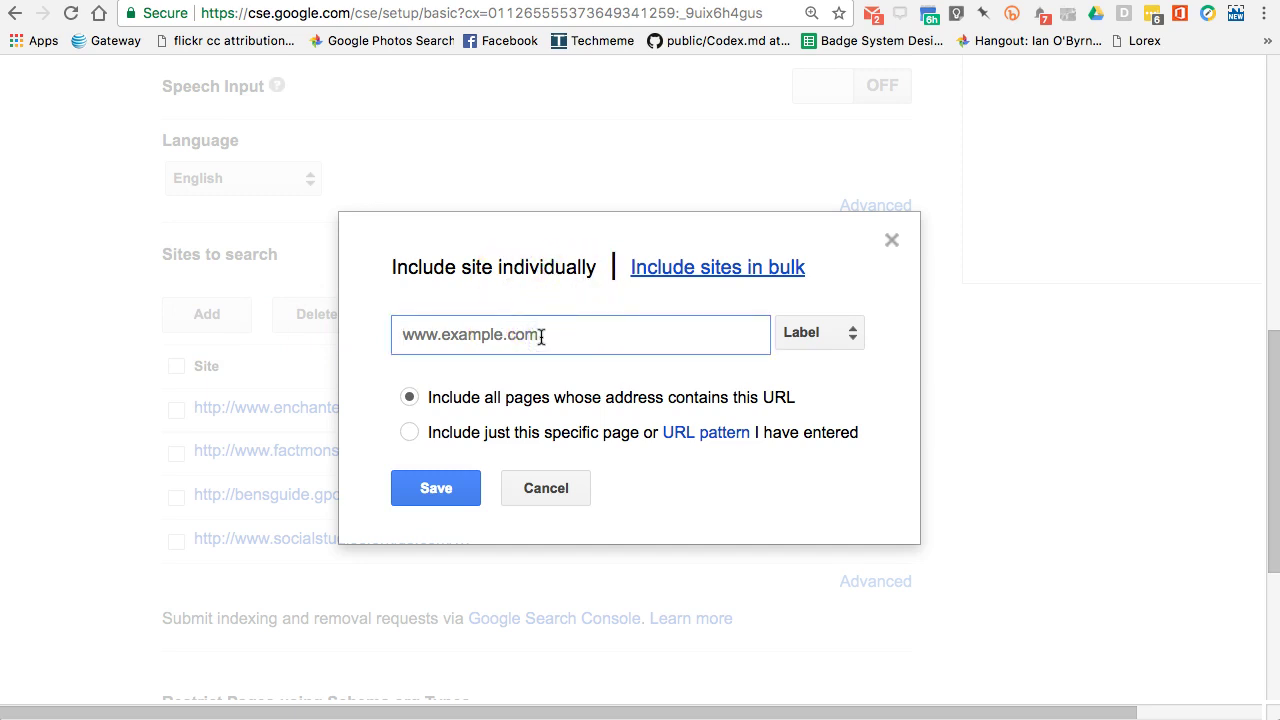
key(ctrl+v)
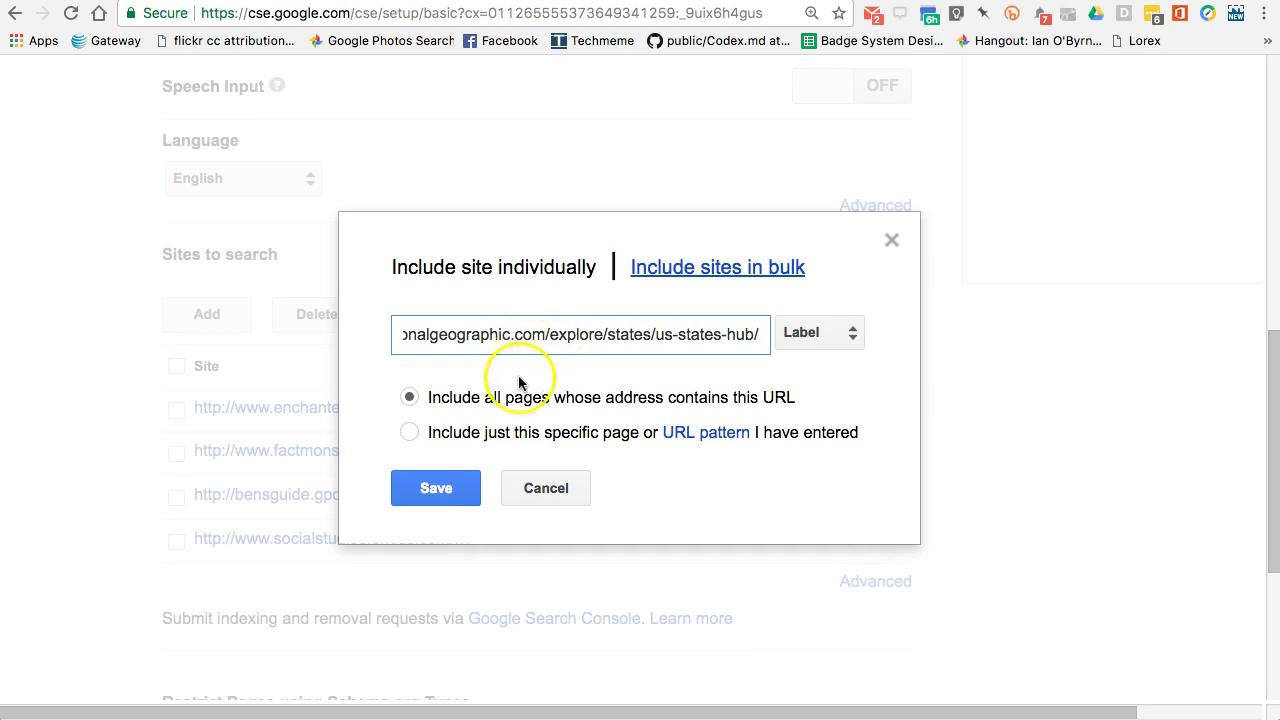
click(446, 488)
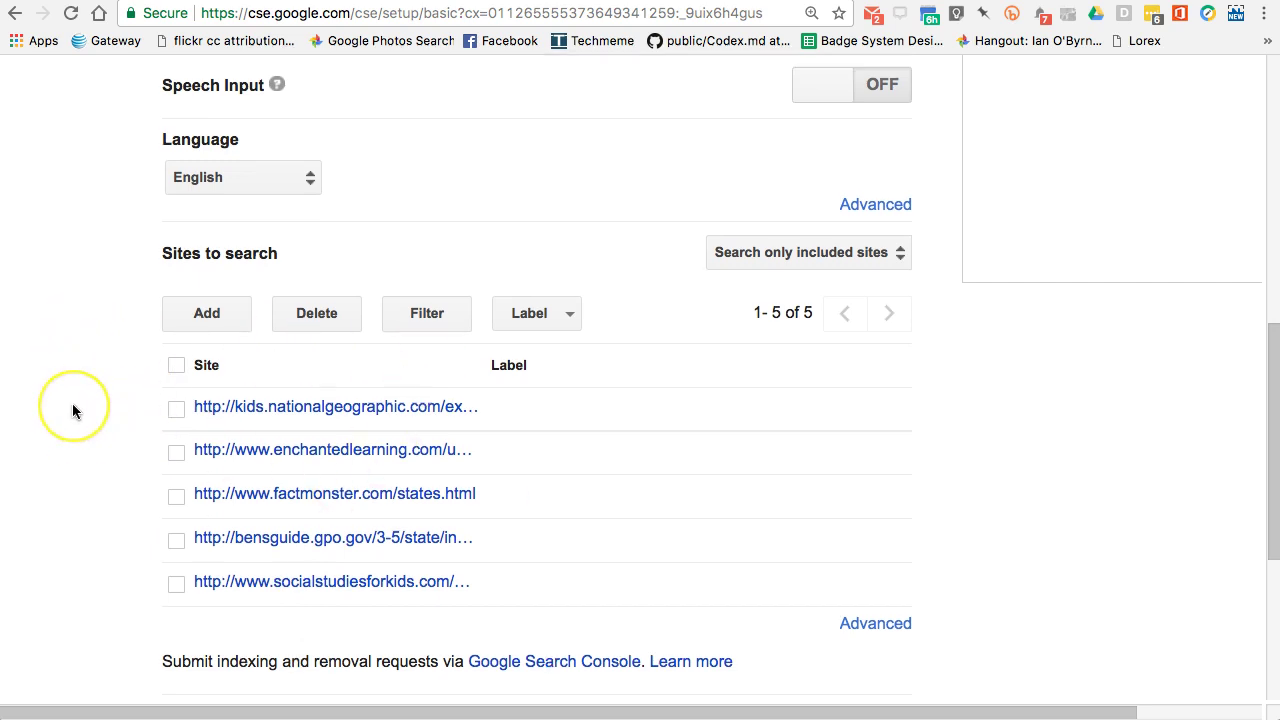
Step: Review the Schema.org page restrictions and the Make money, Admin and Advanced settings of The 50 States engine
scroll(72, 405, down, 5)
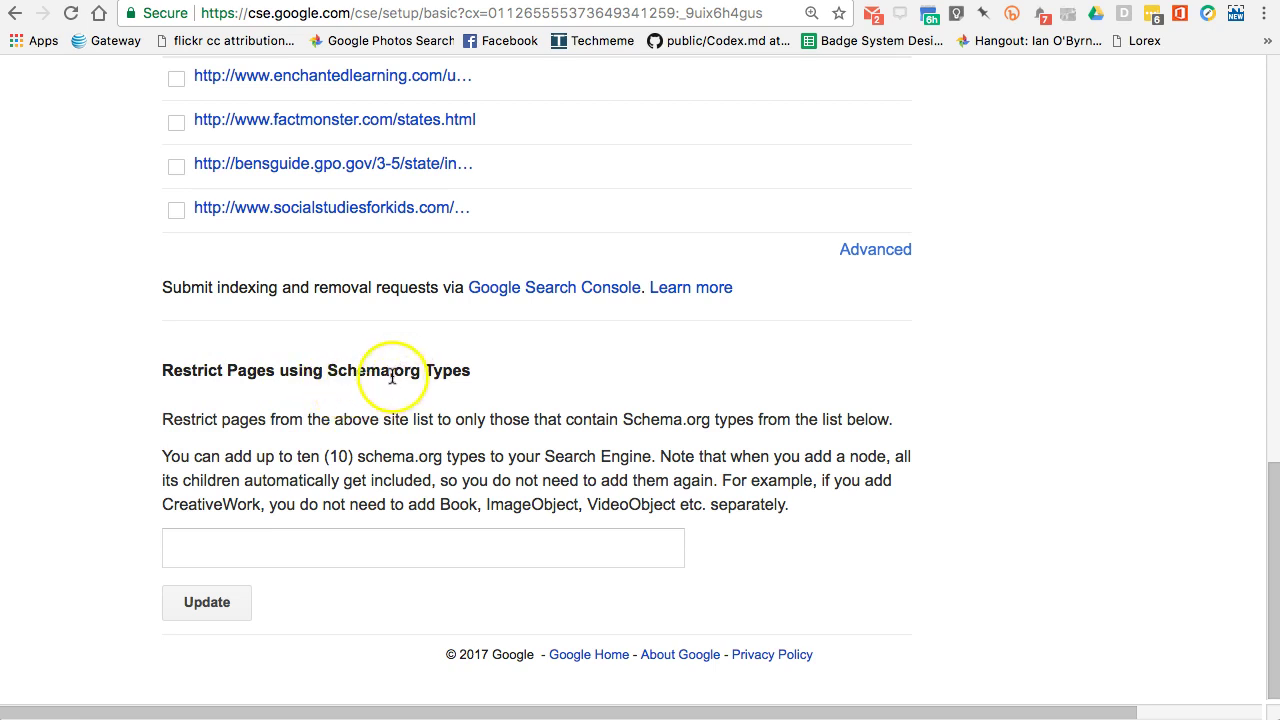
scroll(59, 413, up, 10)
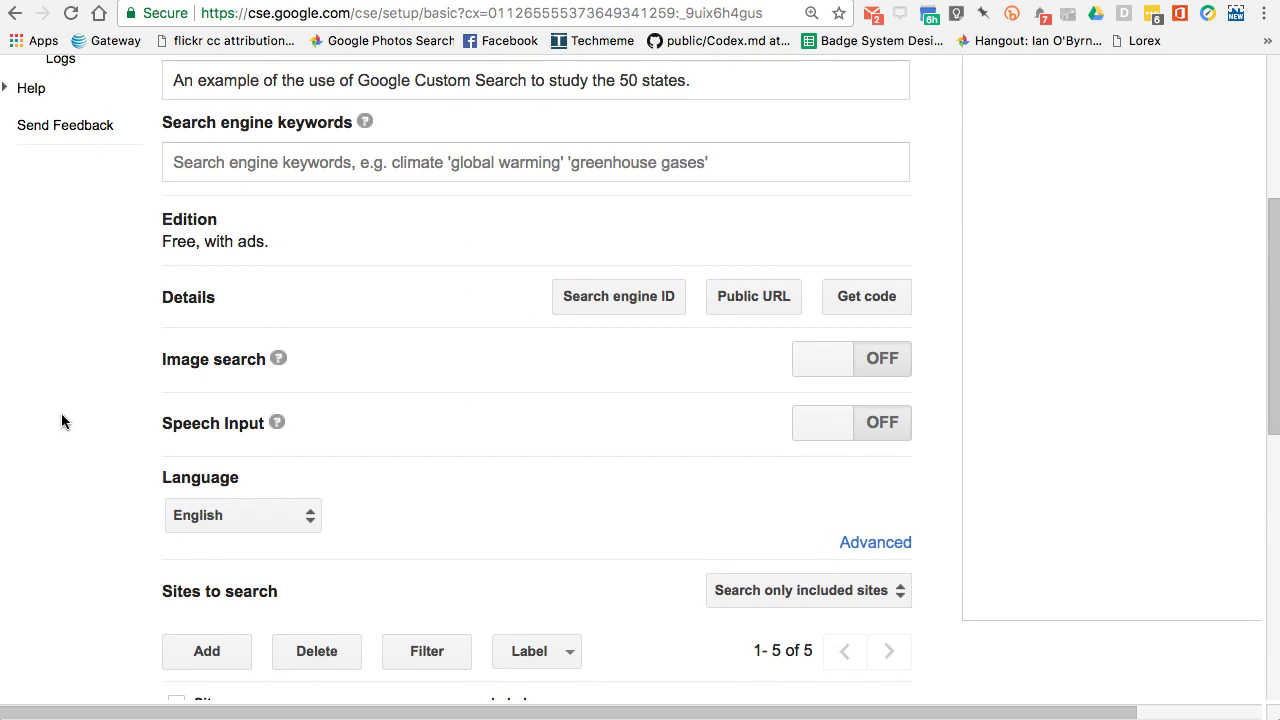
scroll(61, 414, up, 5)
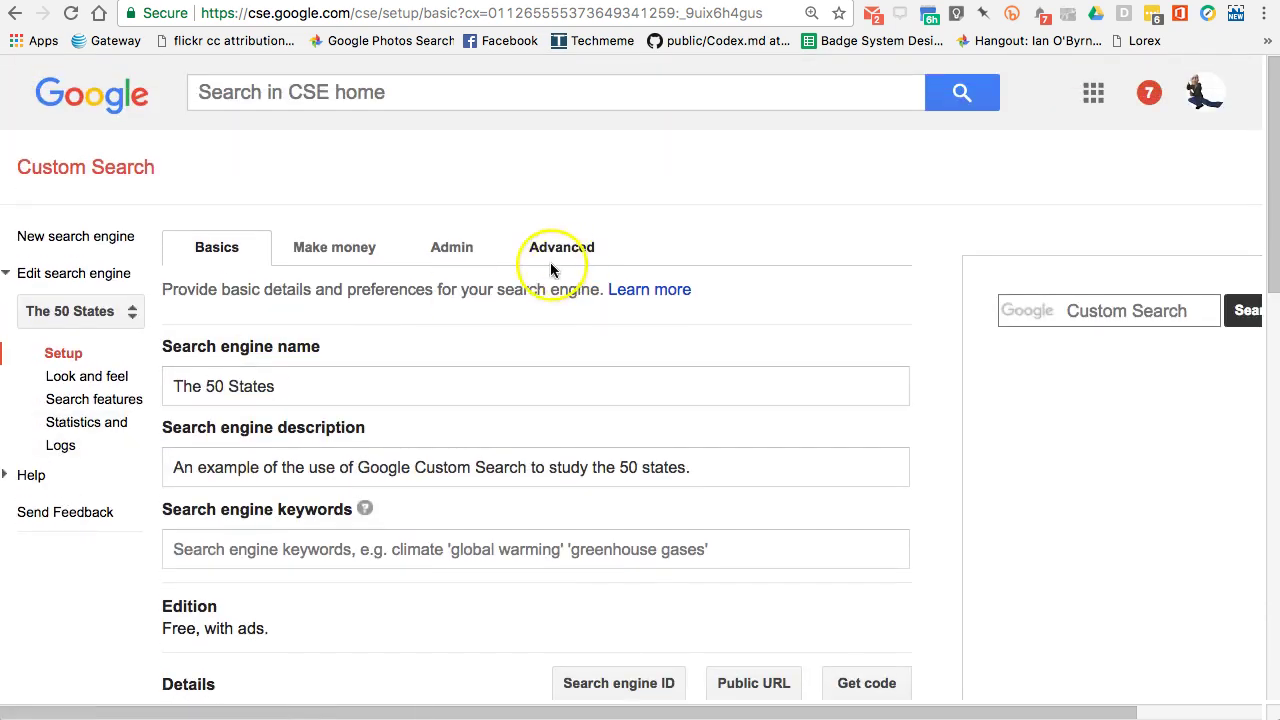
click(347, 250)
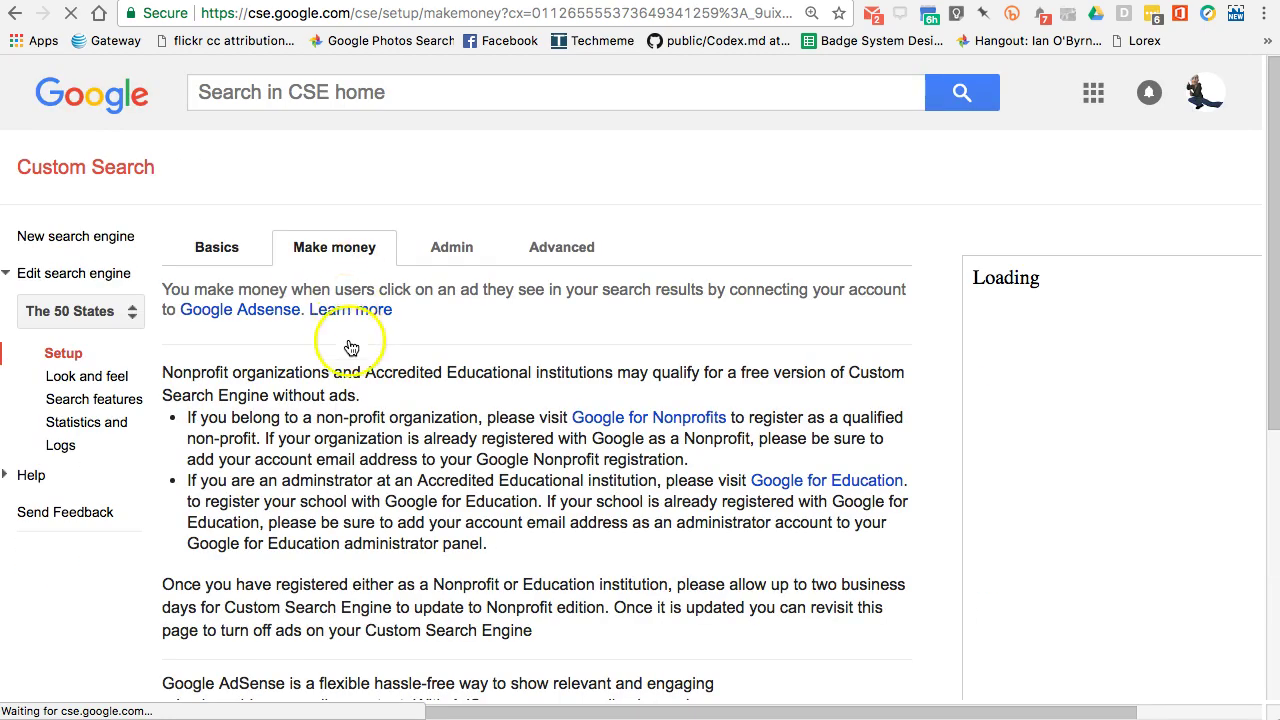
scroll(352, 351, down, 5)
scroll(356, 360, up, 5)
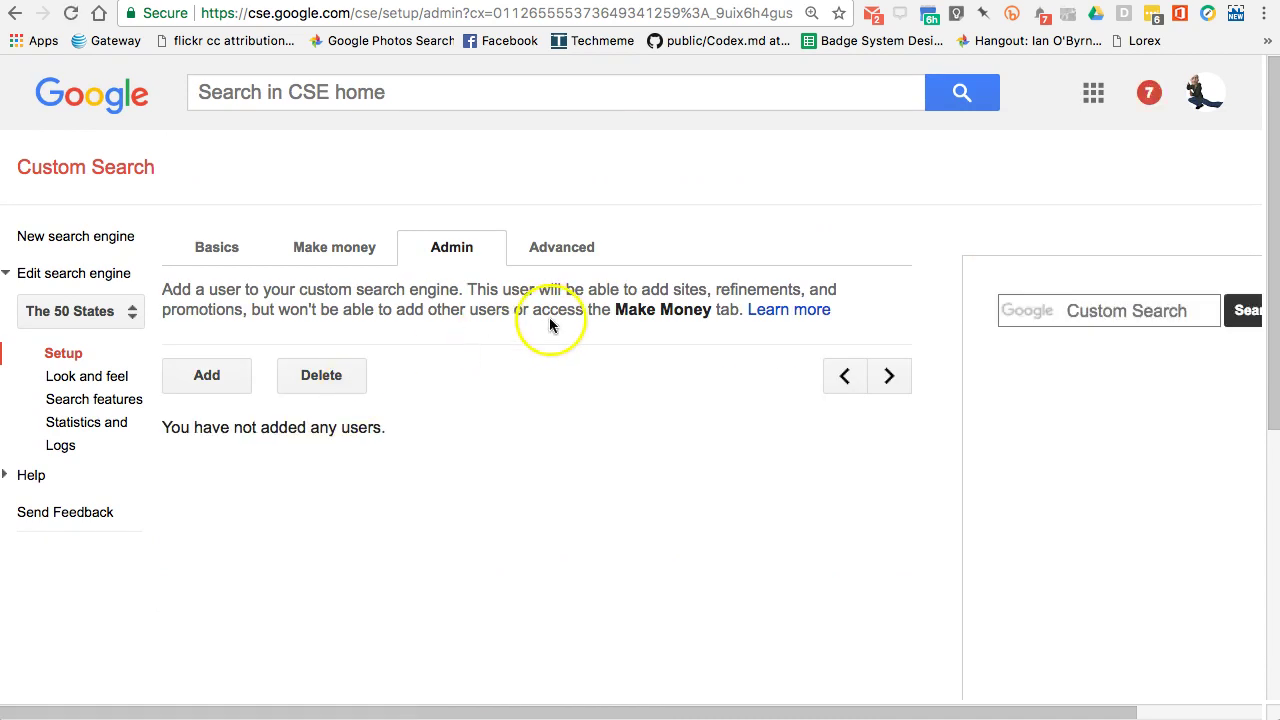
click(571, 249)
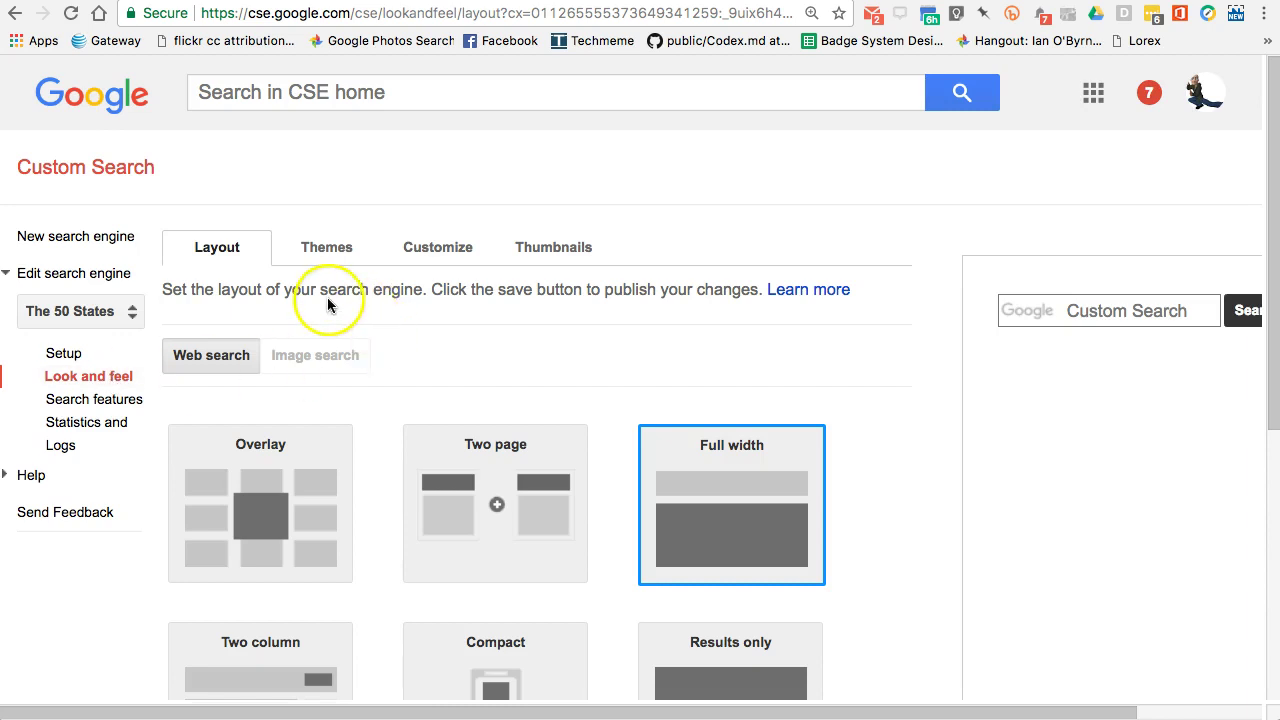
Step: Look over the search engine's layout choices and test its preview search box with the query "south carolina"
scroll(320, 432, down, 2)
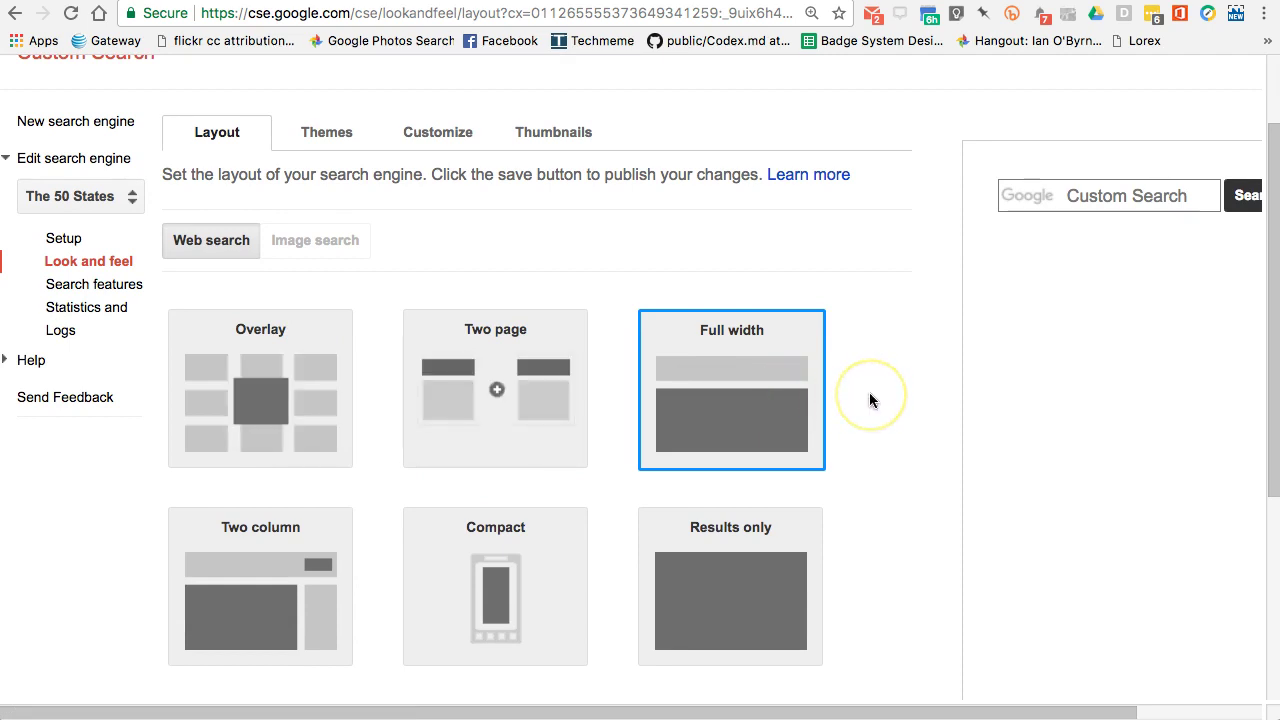
scroll(1097, 395, right, 3)
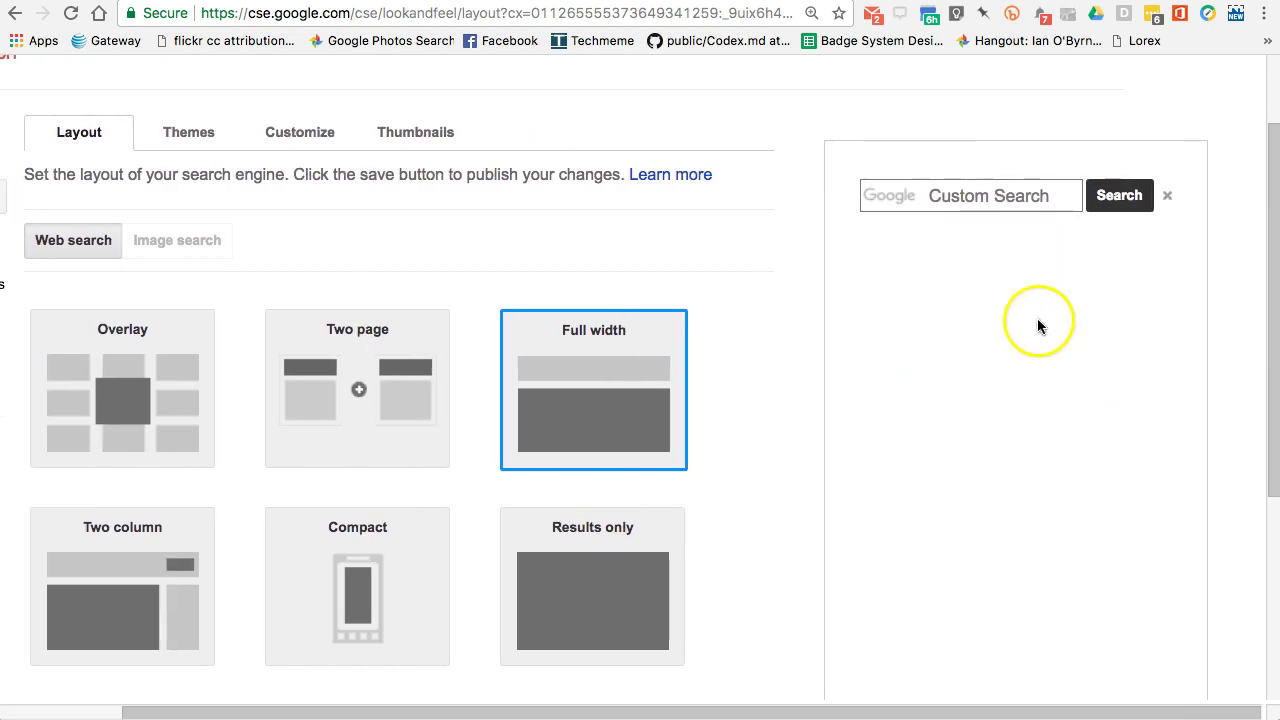
scroll(1025, 318, left, 3)
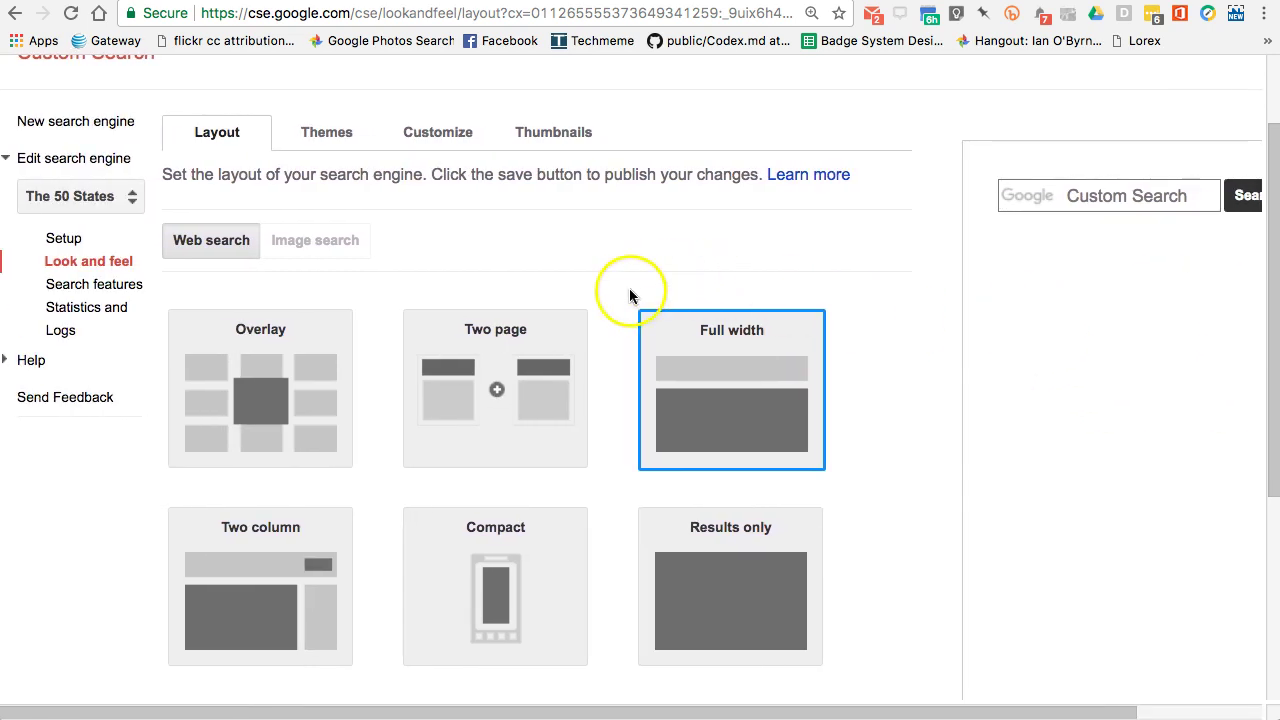
scroll(1029, 315, right, 3)
click(983, 200)
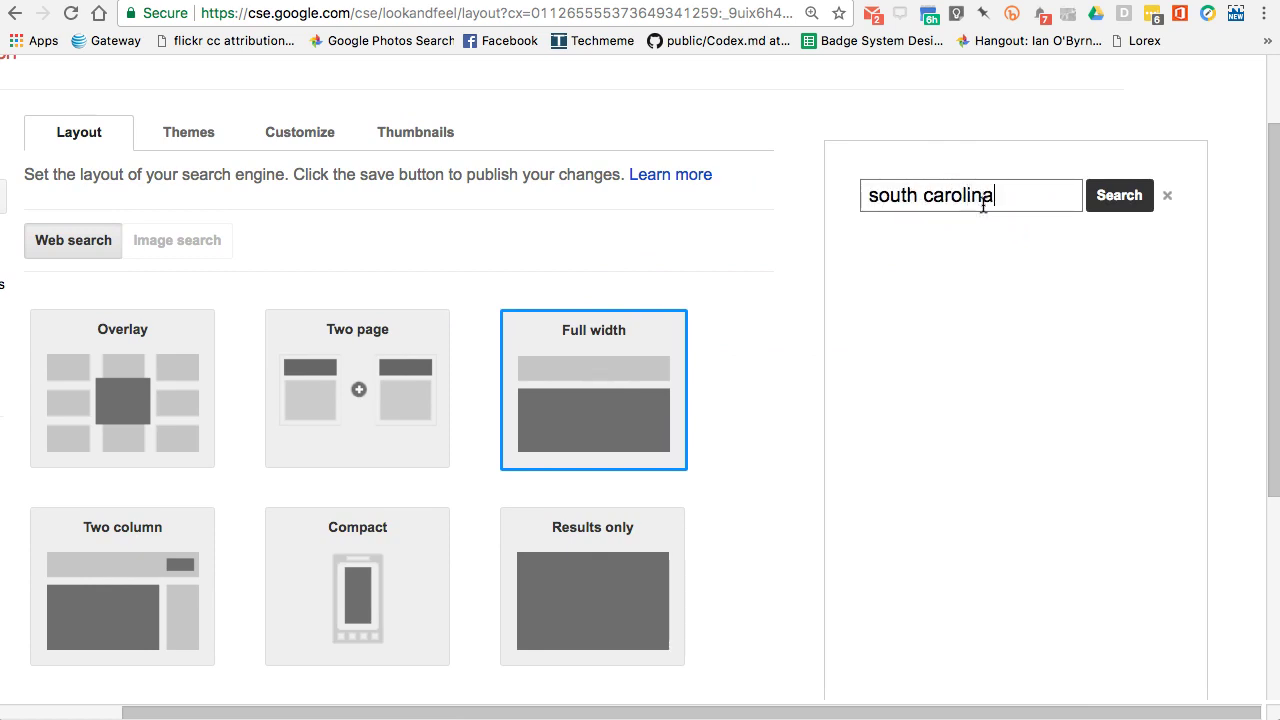
key(Return)
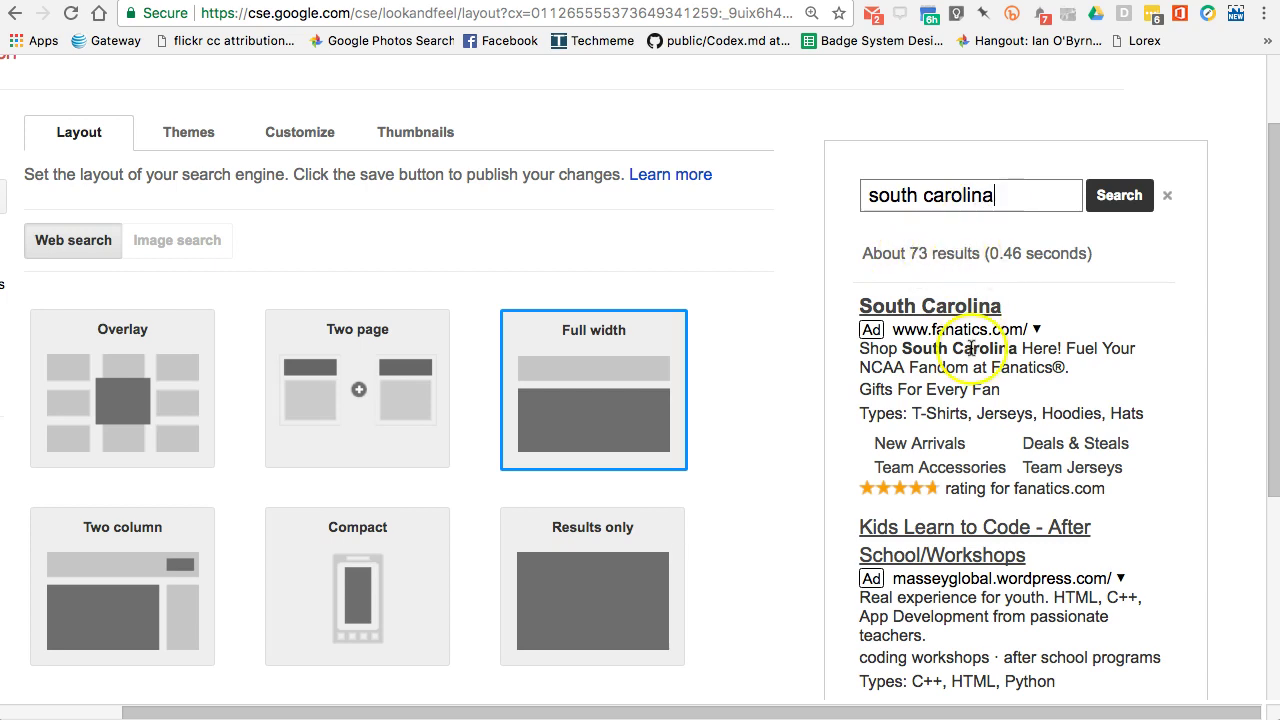
Step: Look through the preview's "south carolina" results, including the ads and state pages, and clear the preview search
scroll(925, 320, down, 5)
scroll(935, 275, down, 4)
scroll(995, 367, down, 8)
scroll(1003, 388, down, 1)
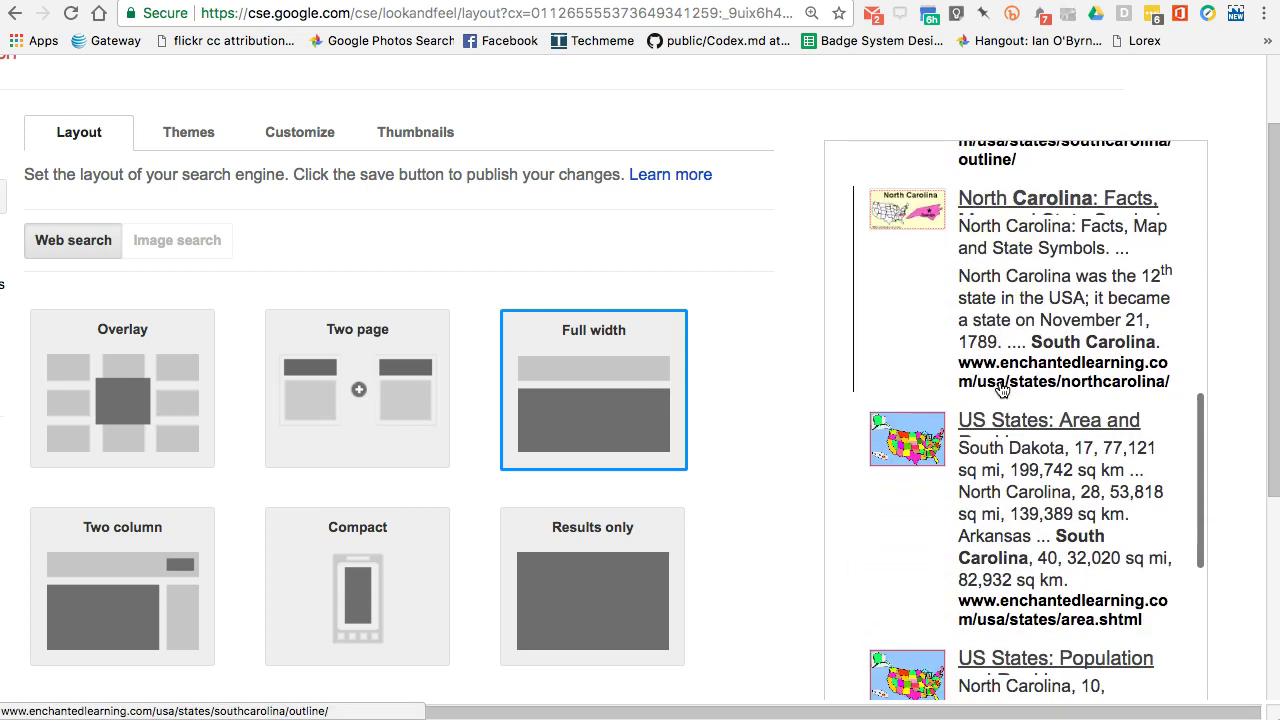
scroll(914, 323, up, 10)
scroll(940, 320, up, 10)
click(1167, 310)
scroll(830, 340, left, 3)
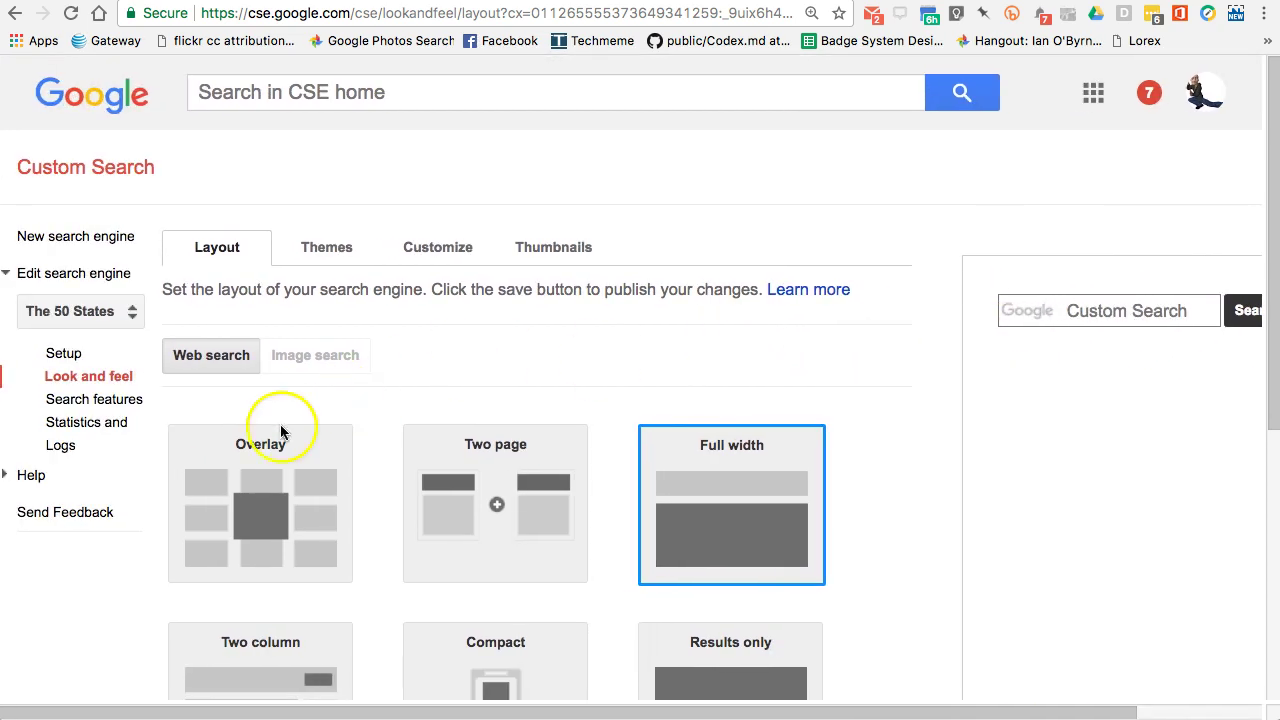
Step: Examine the available layouts for the search engine, from Overlay and Two page to Compact and Google hosted
scroll(409, 424, down, 5)
scroll(409, 424, down, 4)
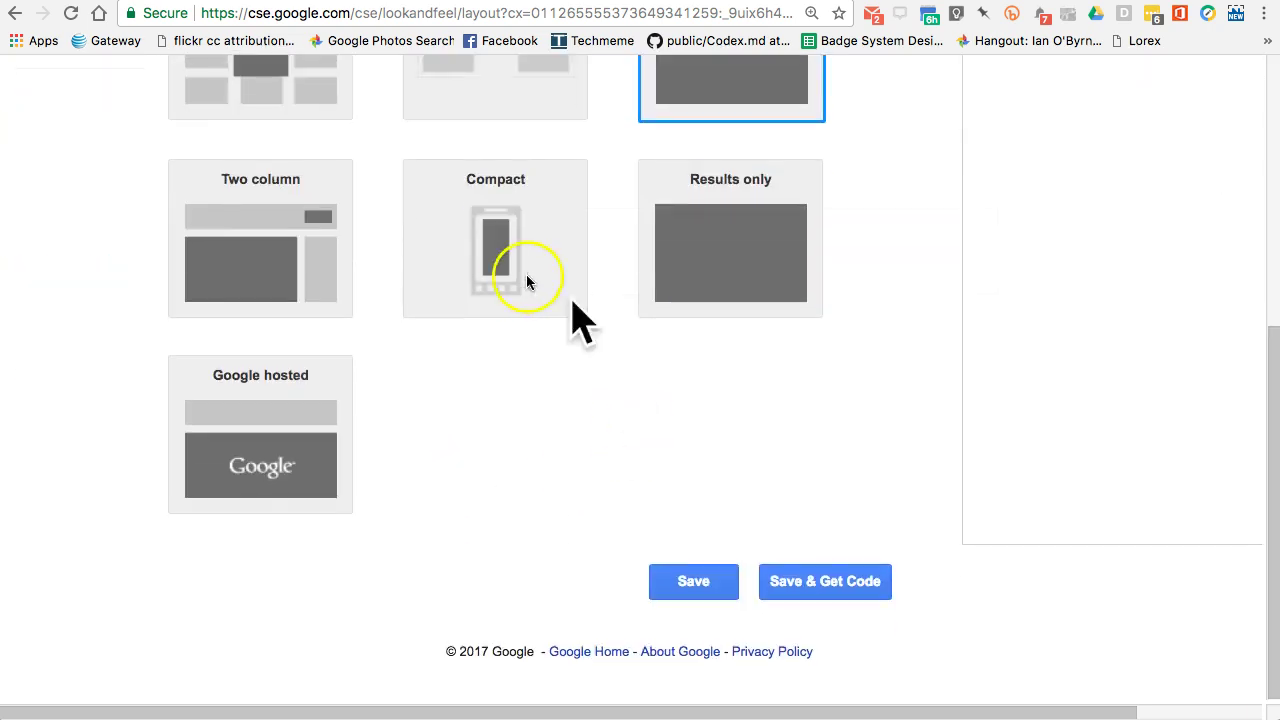
scroll(620, 510, up, 10)
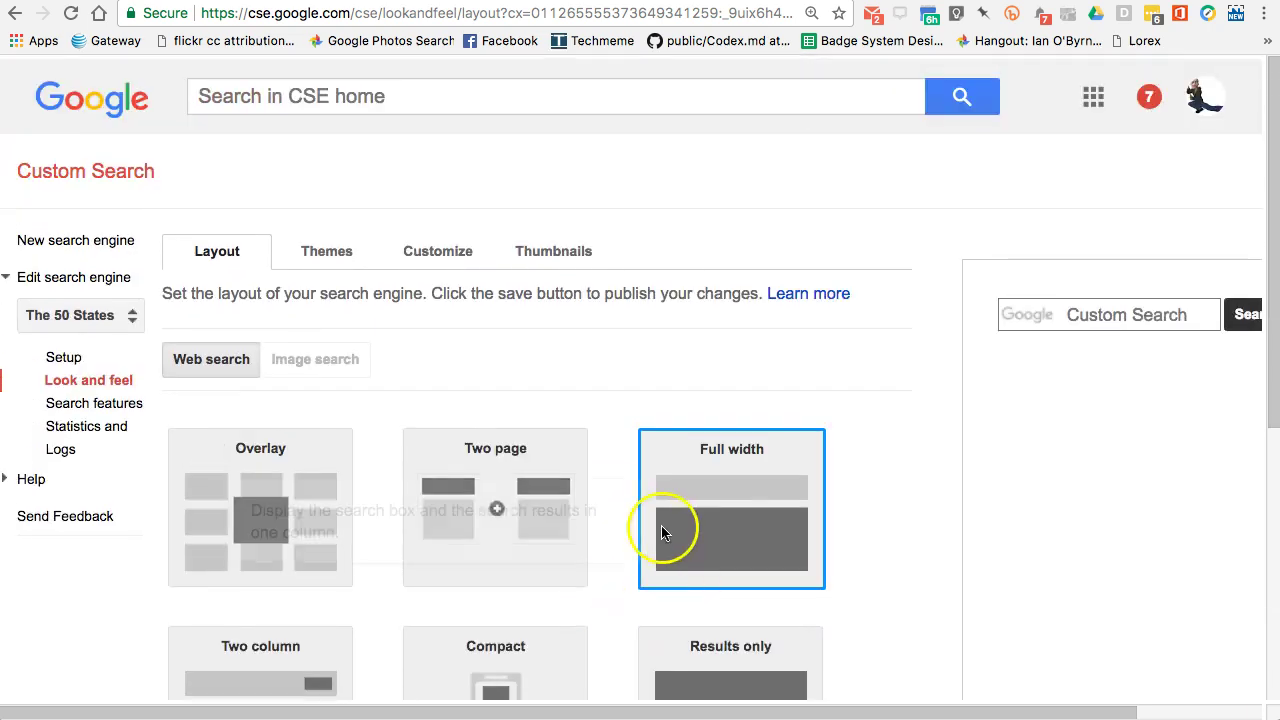
scroll(663, 528, down, 10)
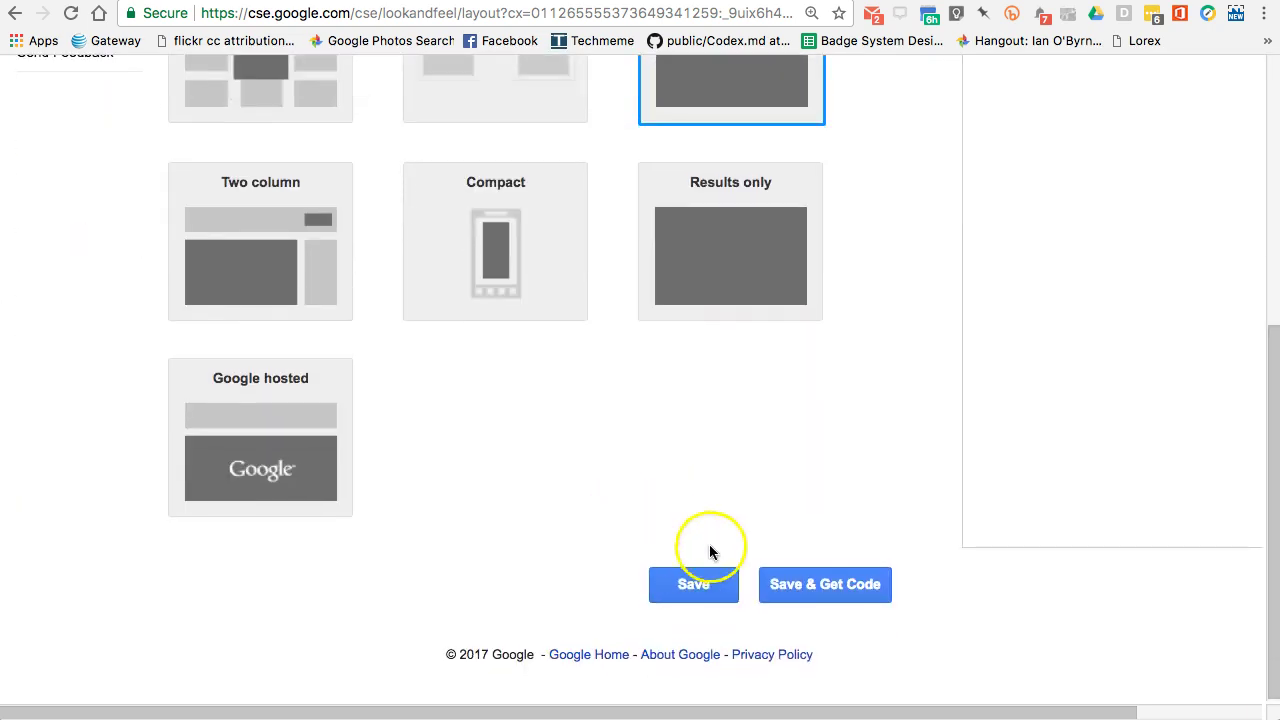
scroll(674, 563, up, 10)
scroll(449, 339, down, 5)
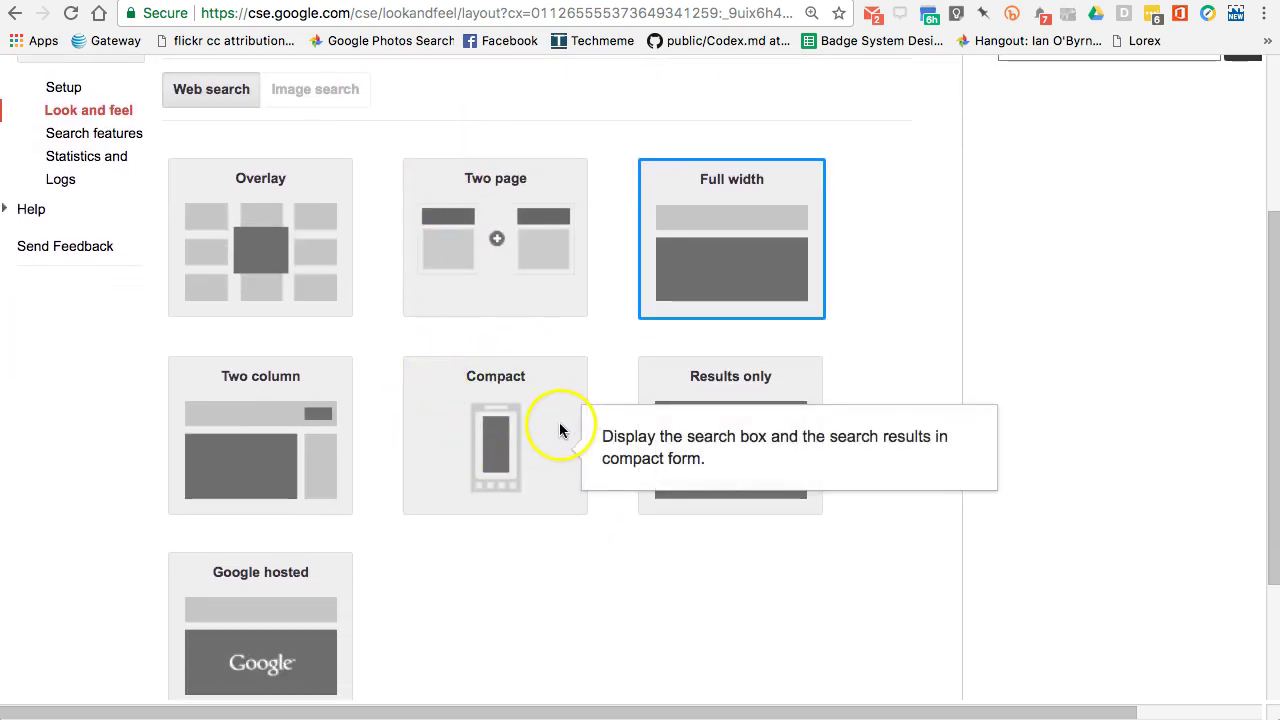
scroll(380, 370, up, 5)
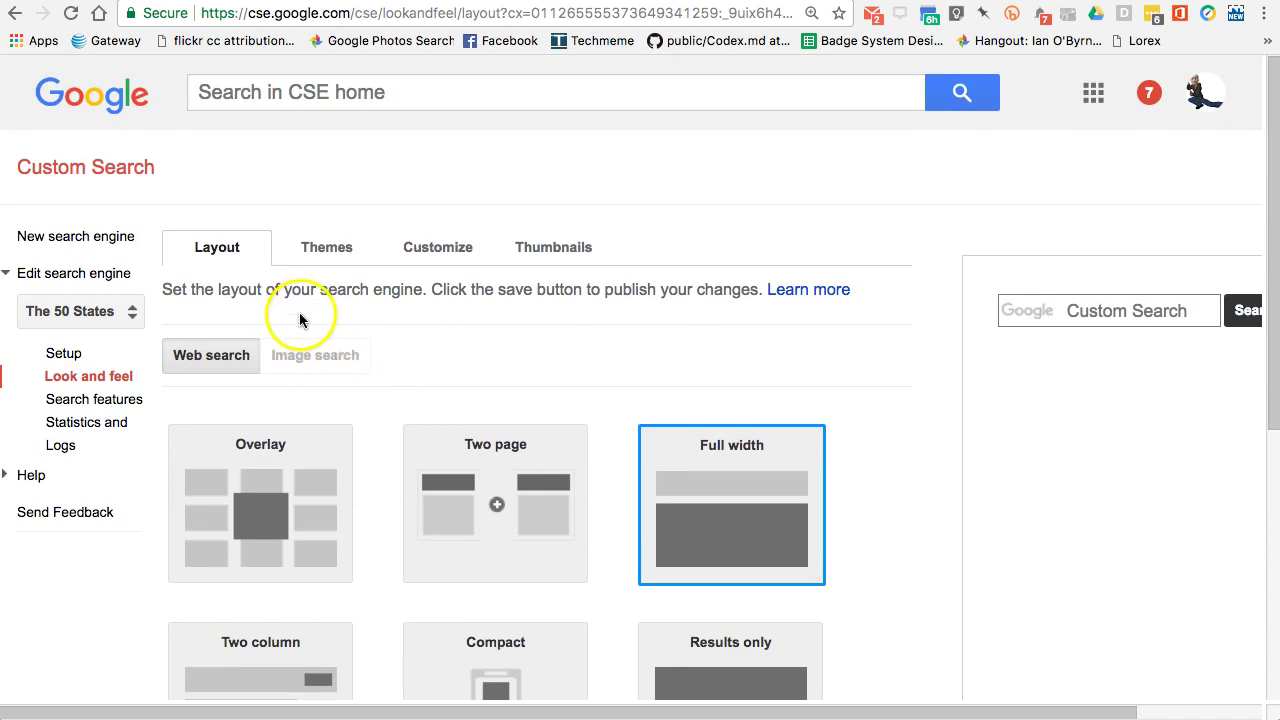
Step: Change the search engine's theme to Default and save it
click(321, 250)
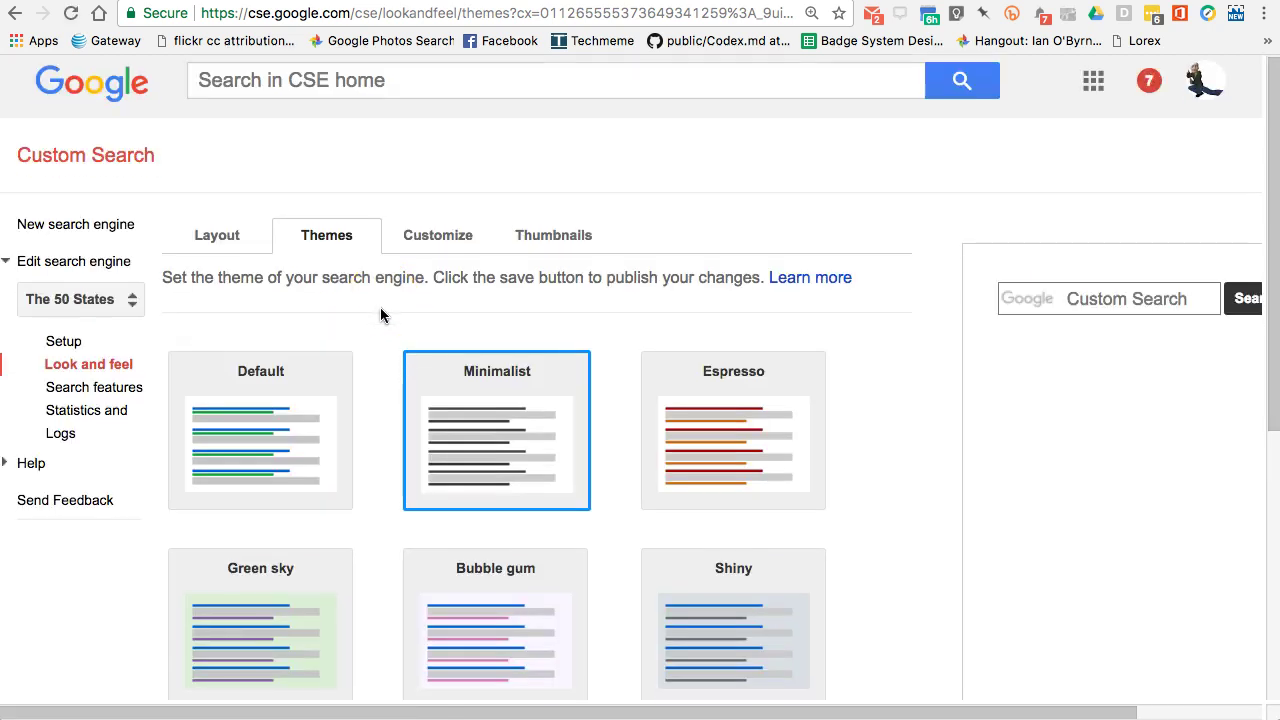
scroll(380, 310, down, 5)
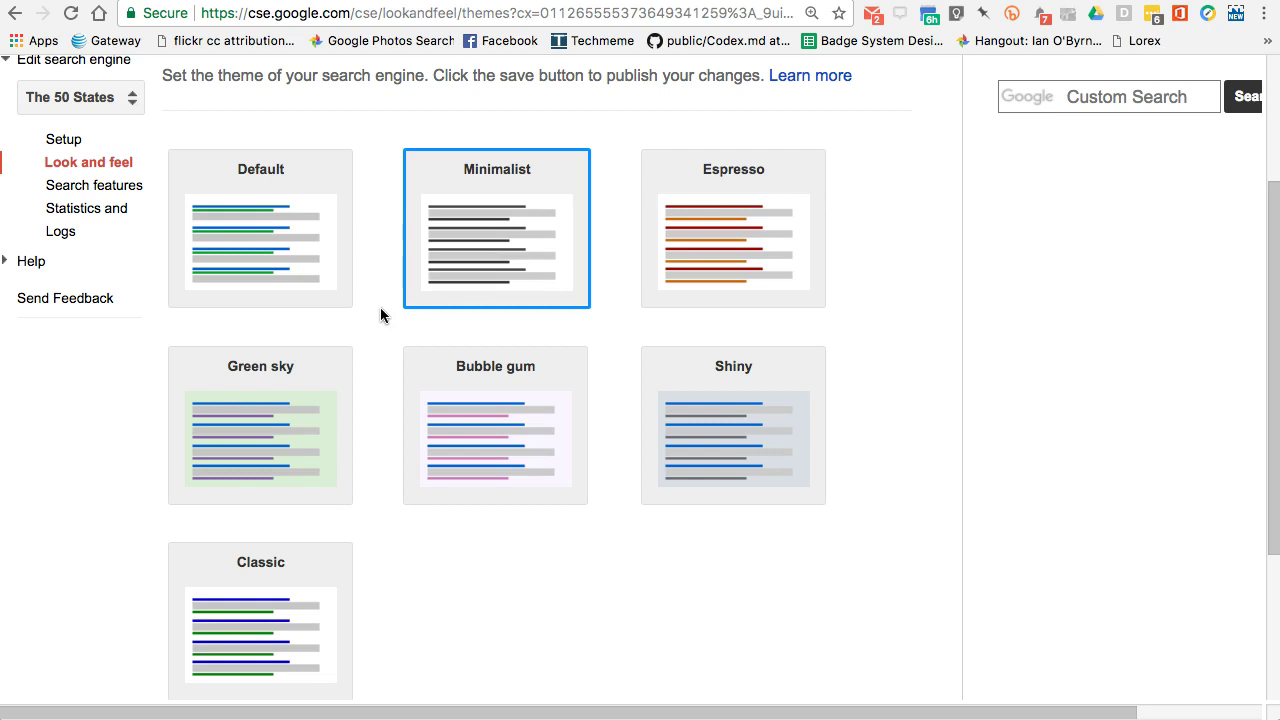
click(257, 203)
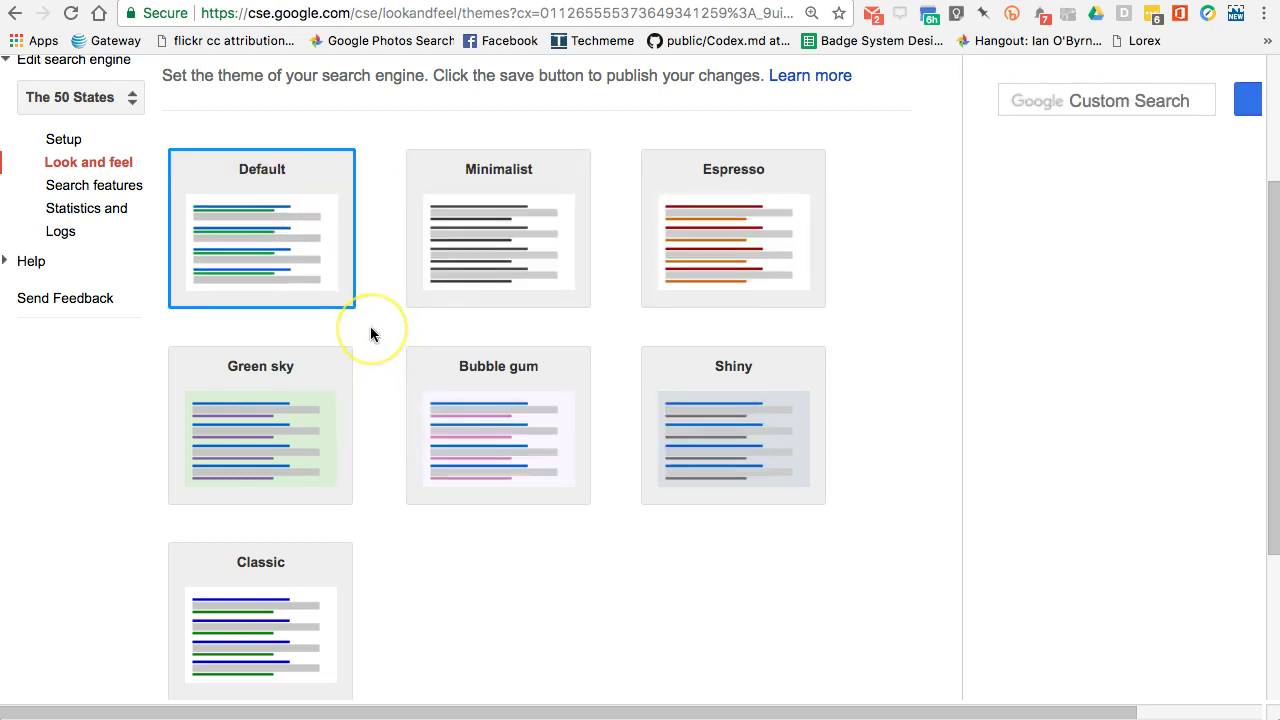
scroll(372, 338, up, 3)
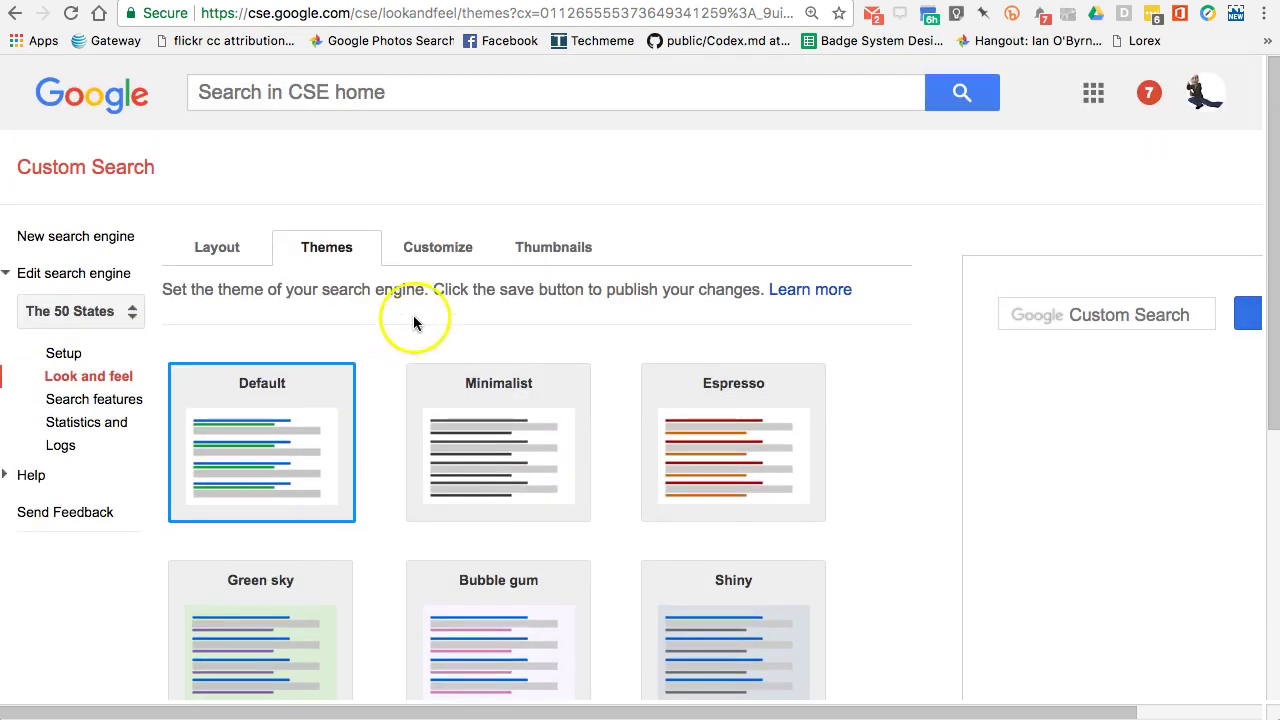
scroll(415, 316, down, 5)
click(692, 518)
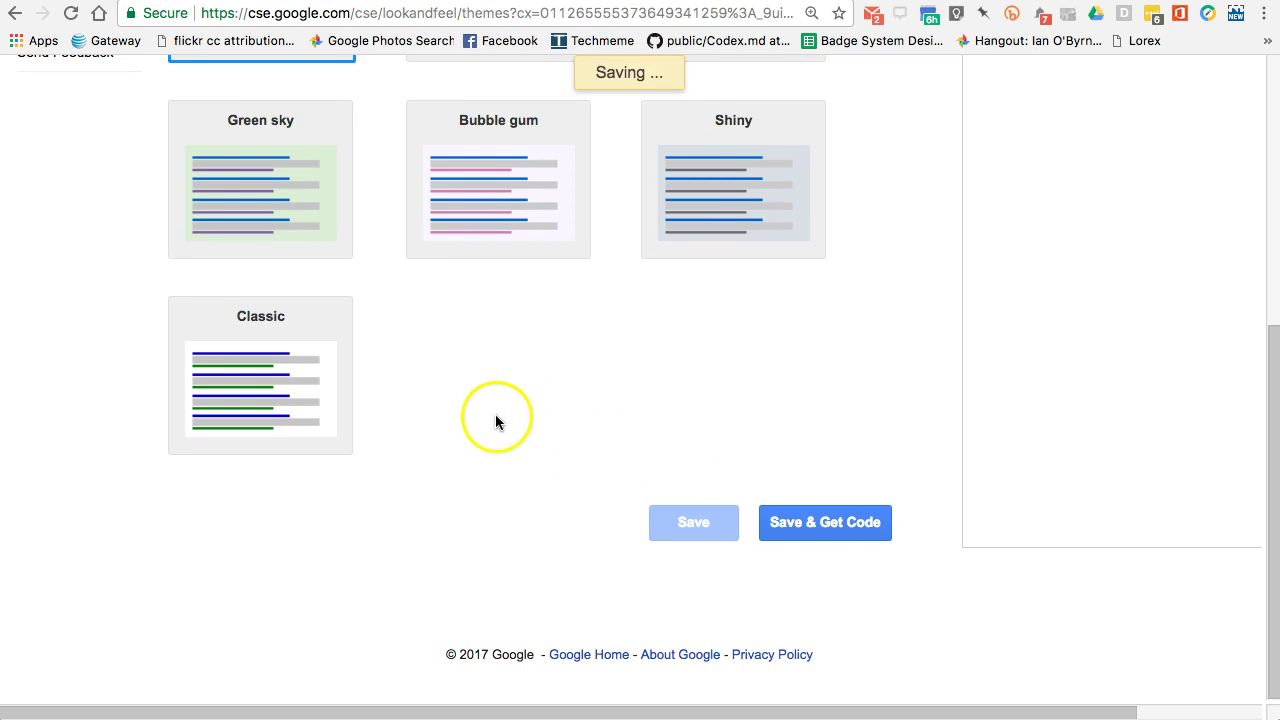
Step: Review the engine's General customization options, thumbnail setting, promotions under Search features, and query statistics
click(445, 252)
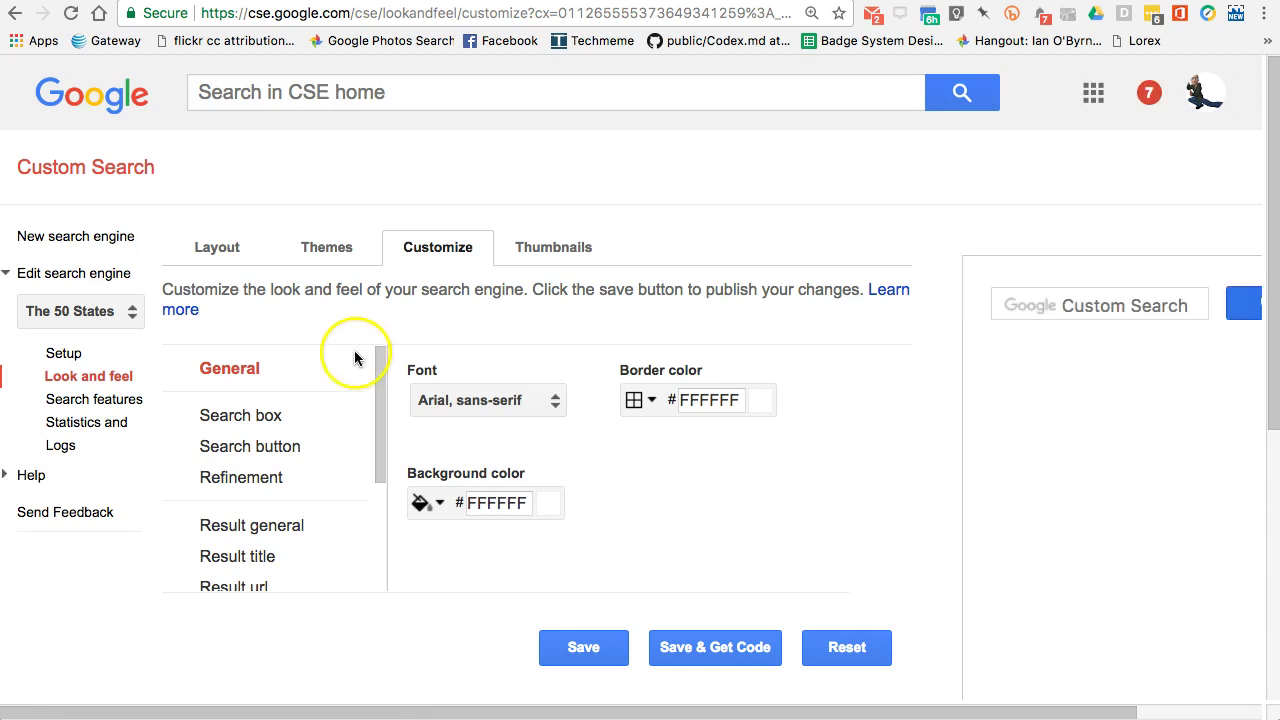
click(357, 360)
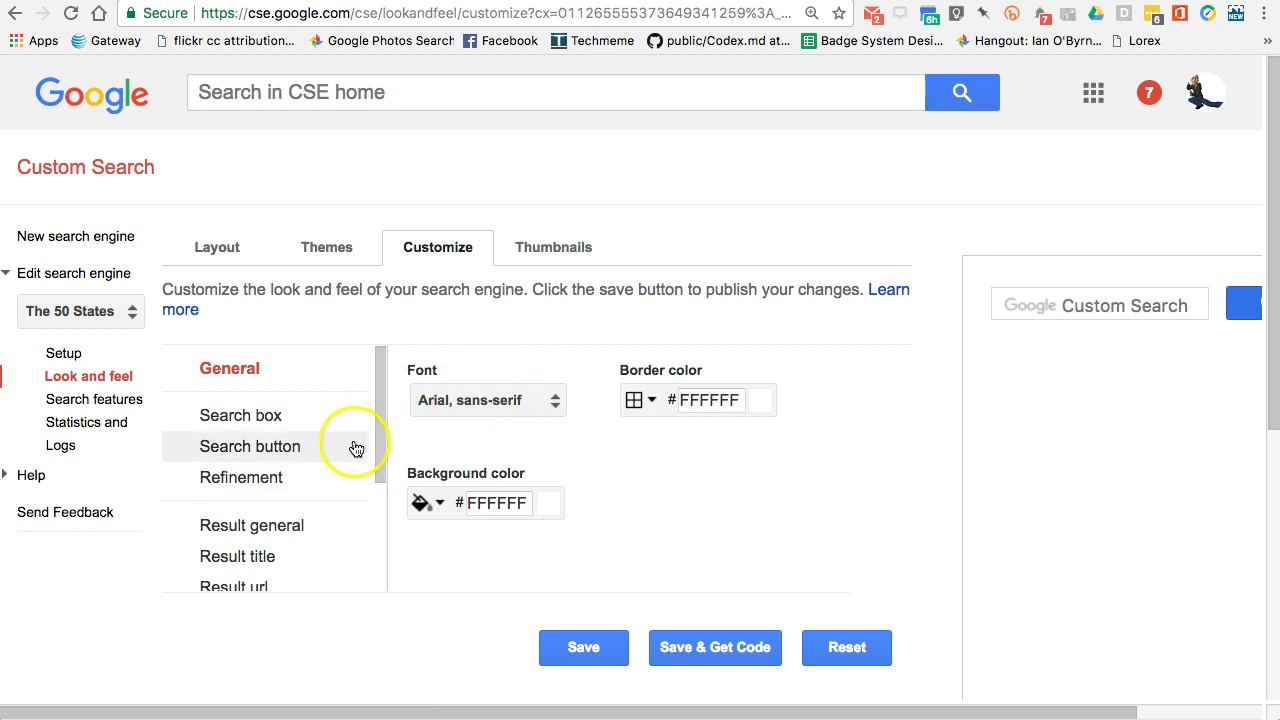
click(548, 252)
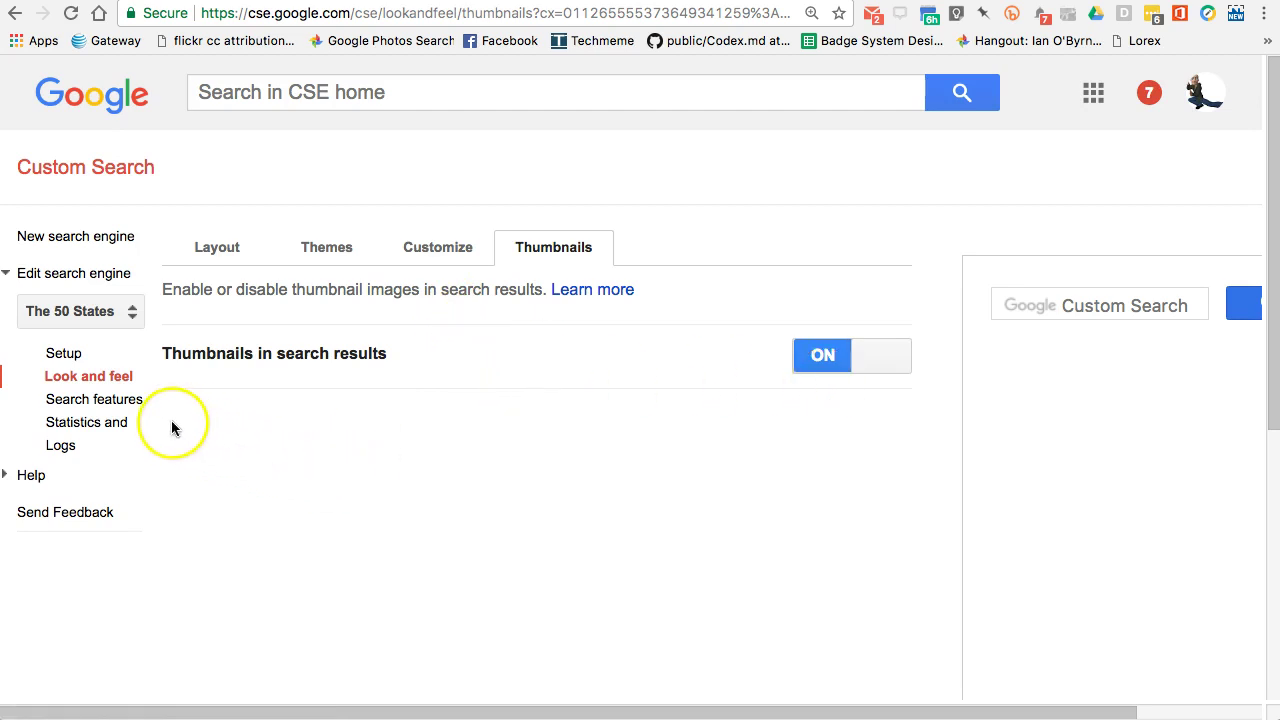
click(120, 402)
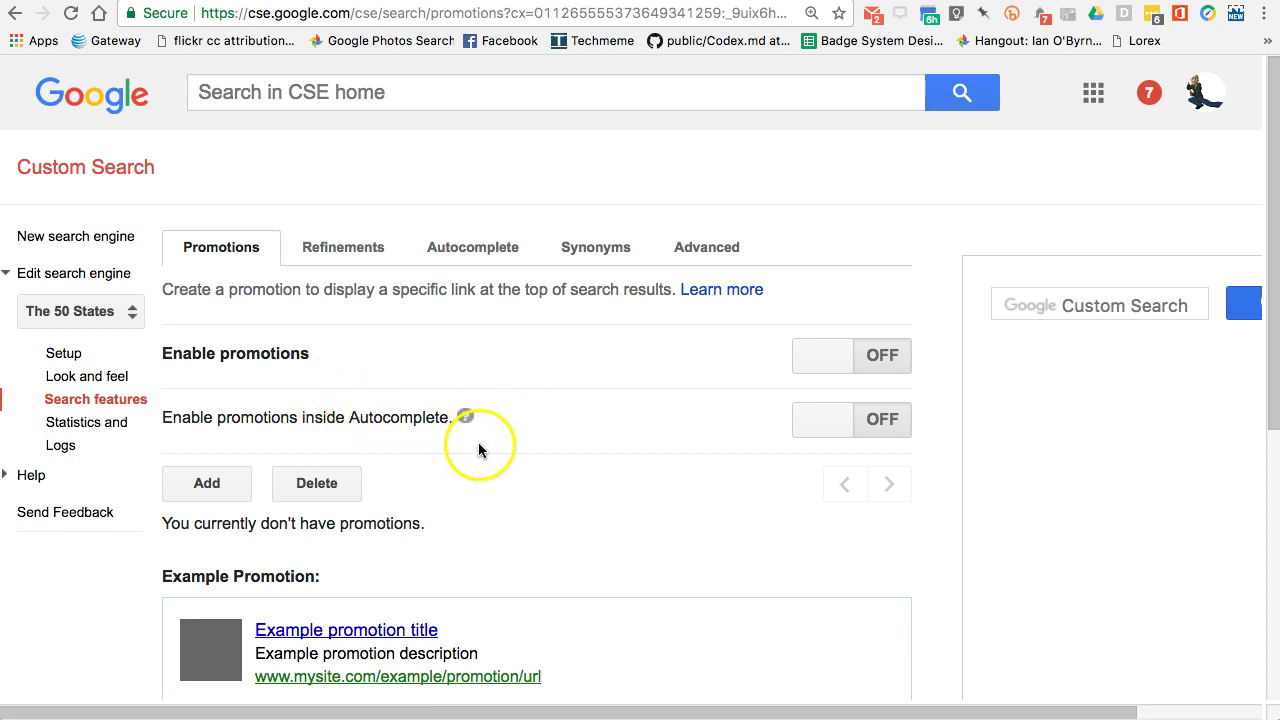
click(61, 428)
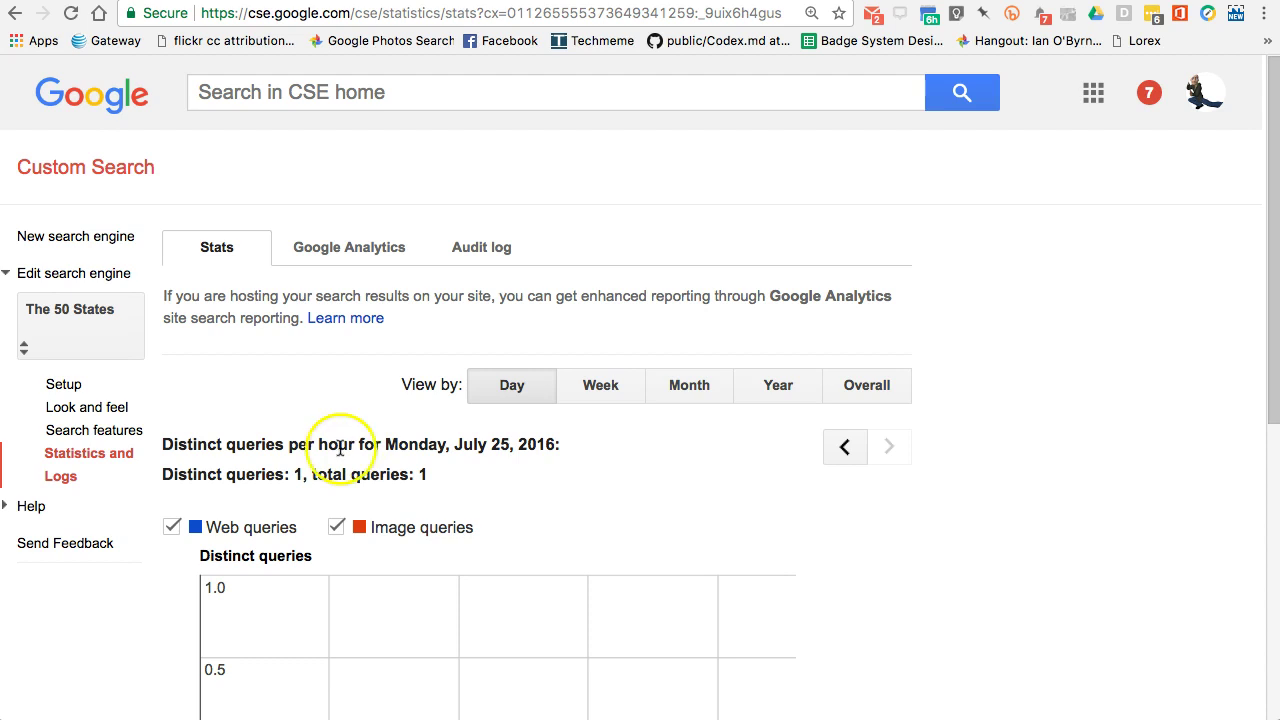
Step: Review the engine's basic setup, from its name and description down to the sites to search and Schema.org restrictions
click(75, 393)
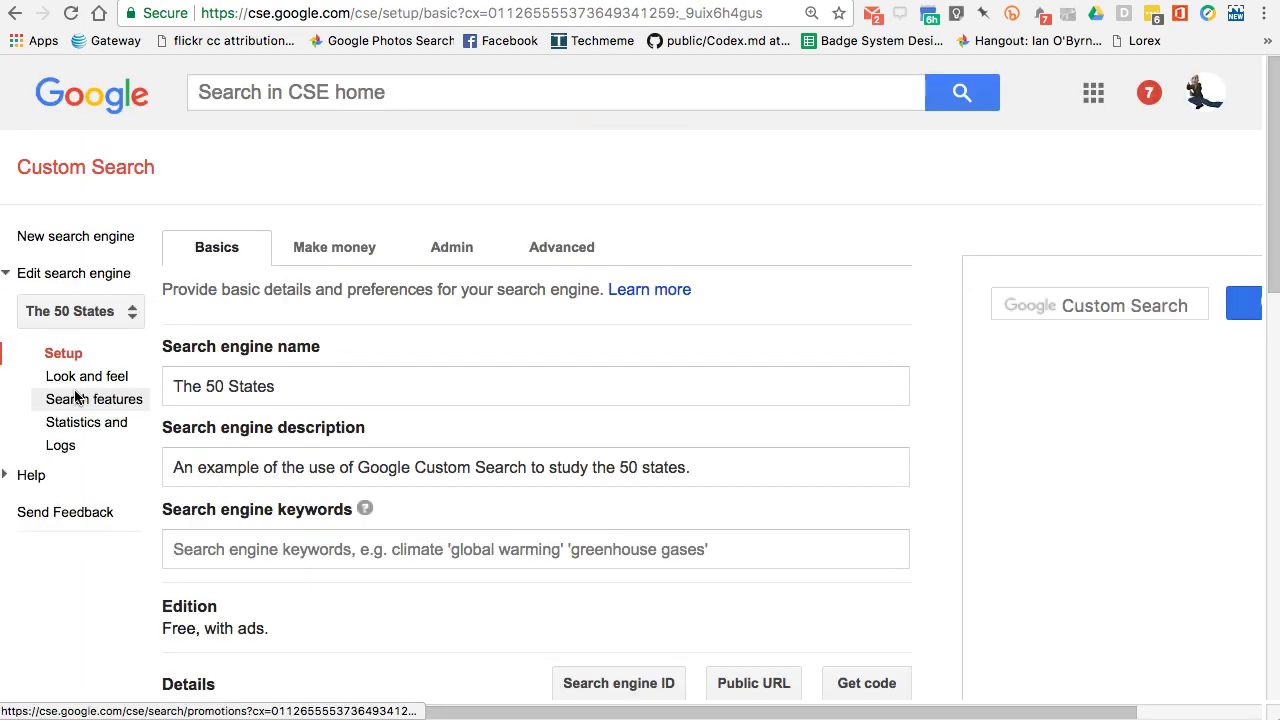
scroll(549, 380, down, 15)
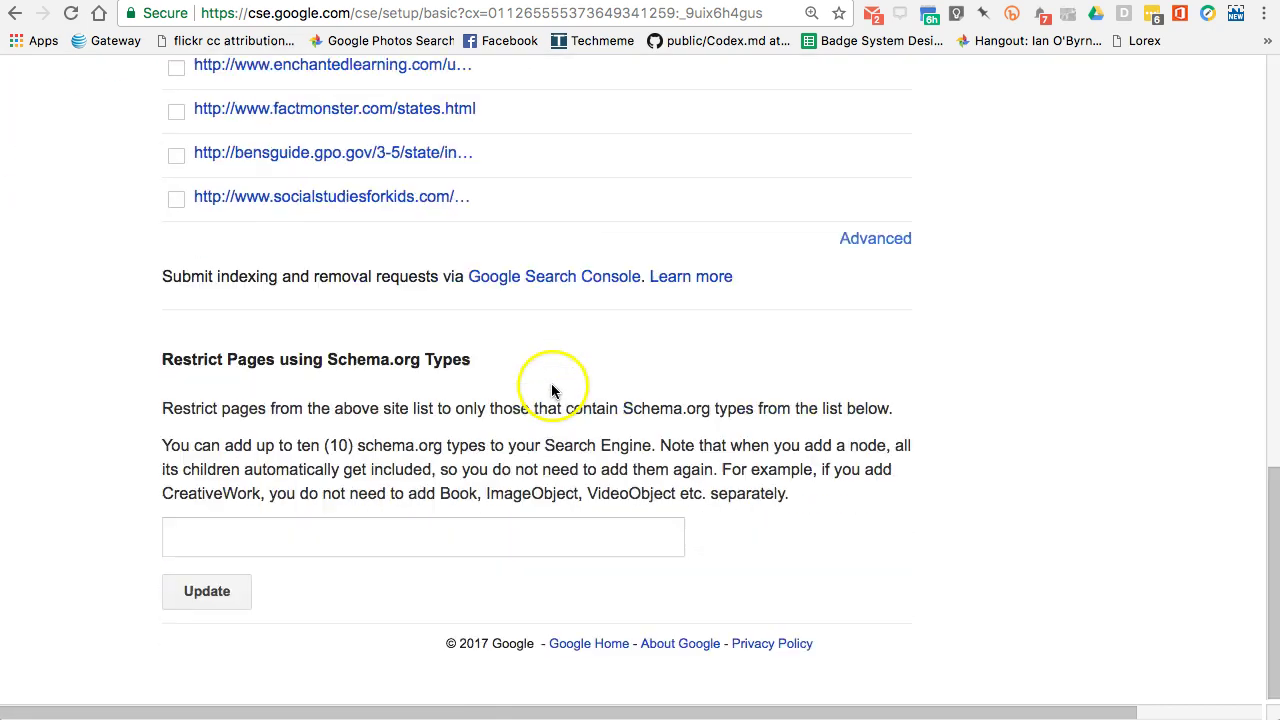
scroll(549, 385, up, 5)
scroll(552, 395, up, 5)
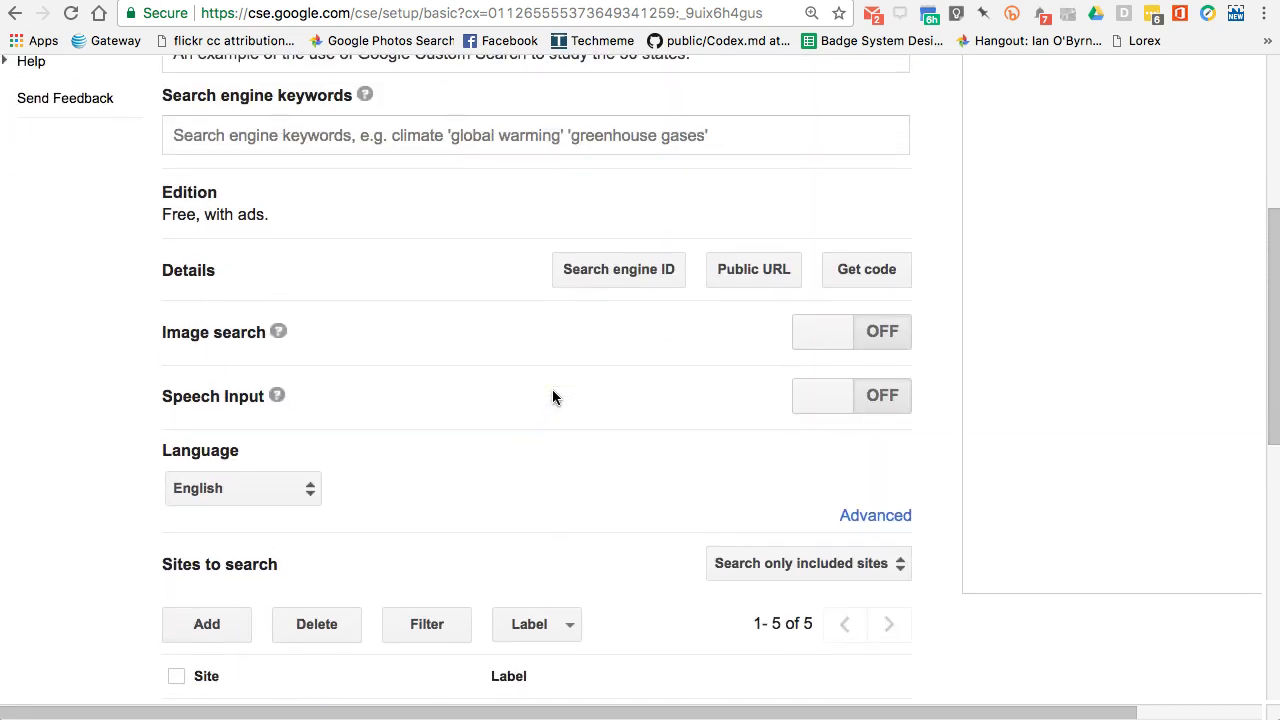
scroll(552, 398, up, 6)
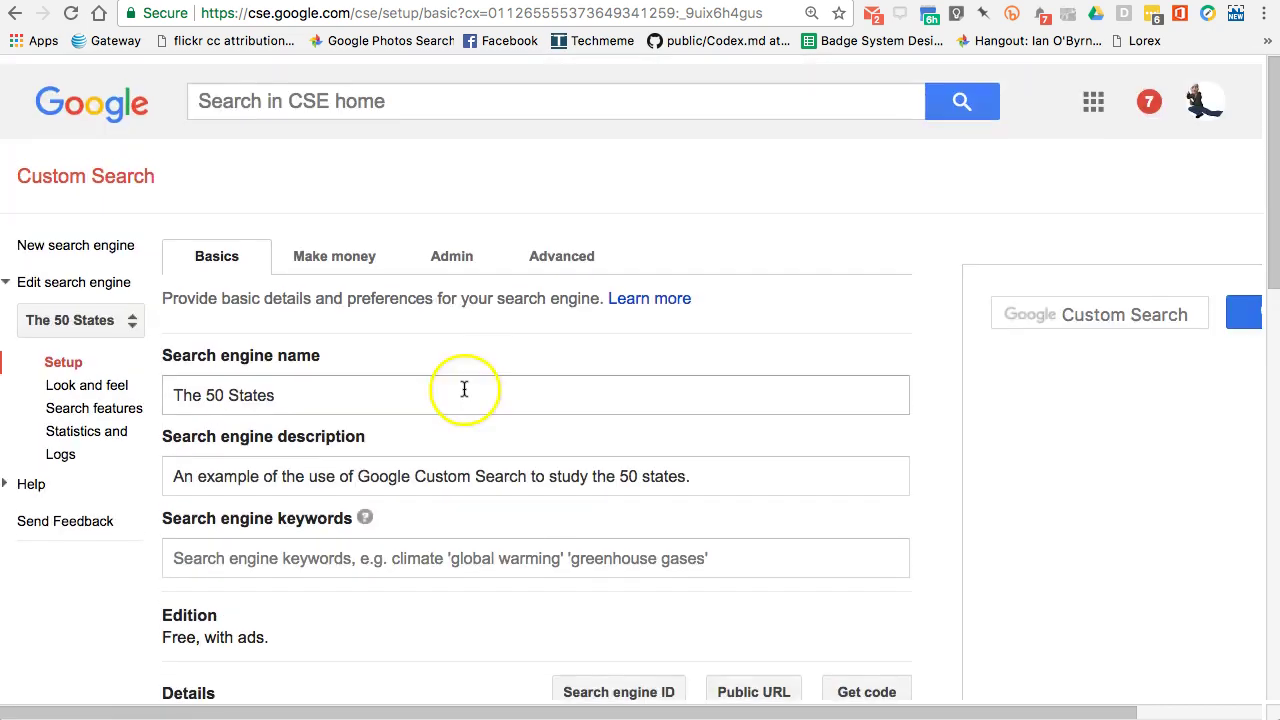
Step: Save the engine's look and feel with the Full width layout and get its embed code
click(107, 380)
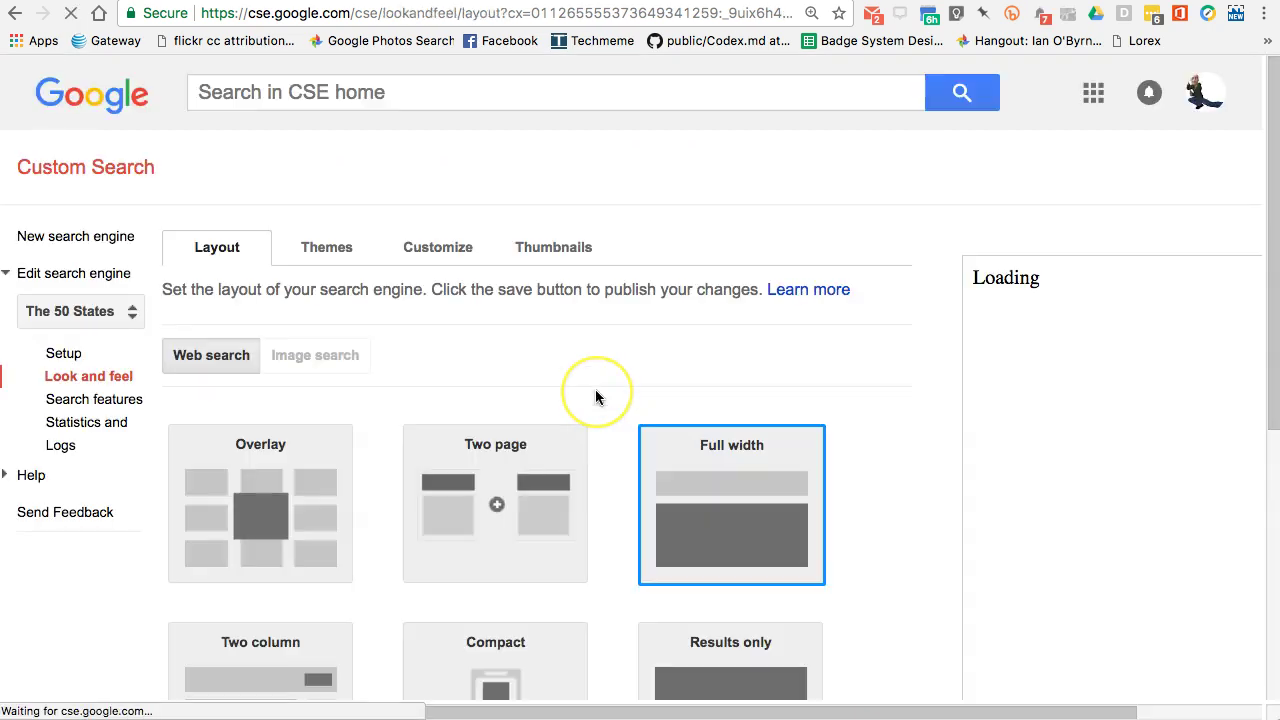
scroll(595, 391, down, 5)
click(795, 582)
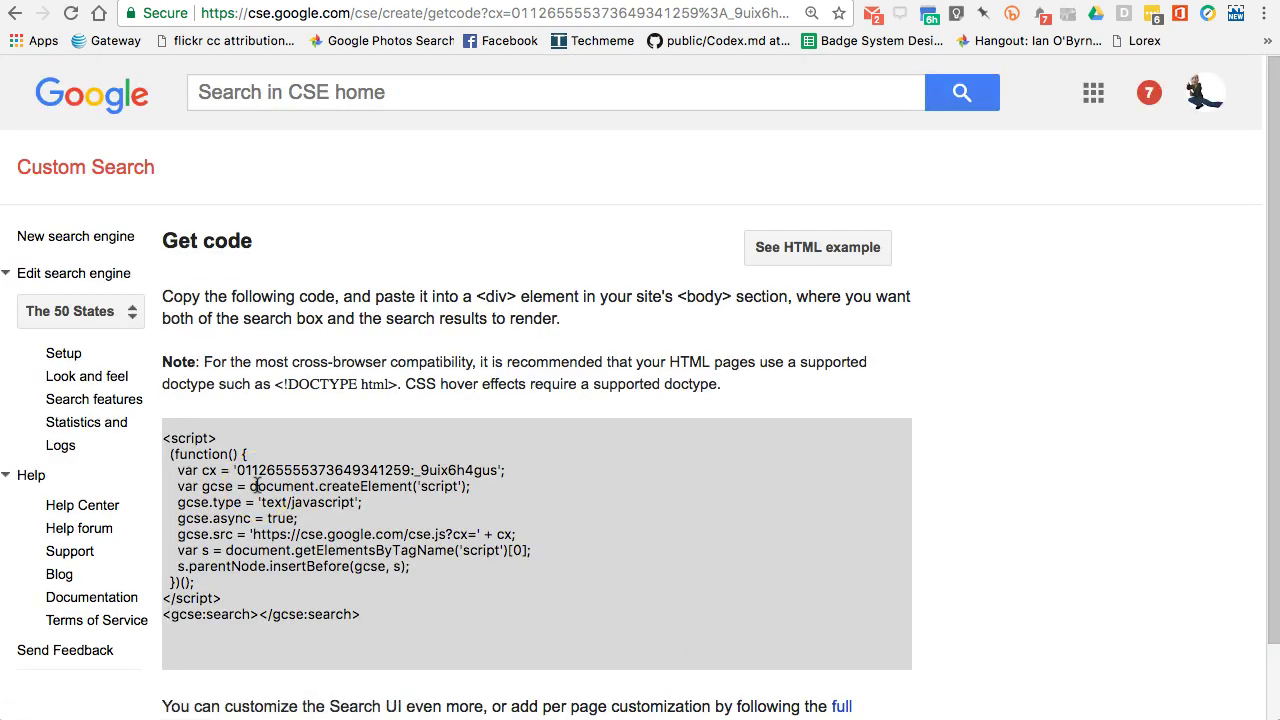
Step: Examine the embed script and the HTML example showing where to paste it in a page's body
click(186, 438)
right_click(788, 265)
click(722, 296)
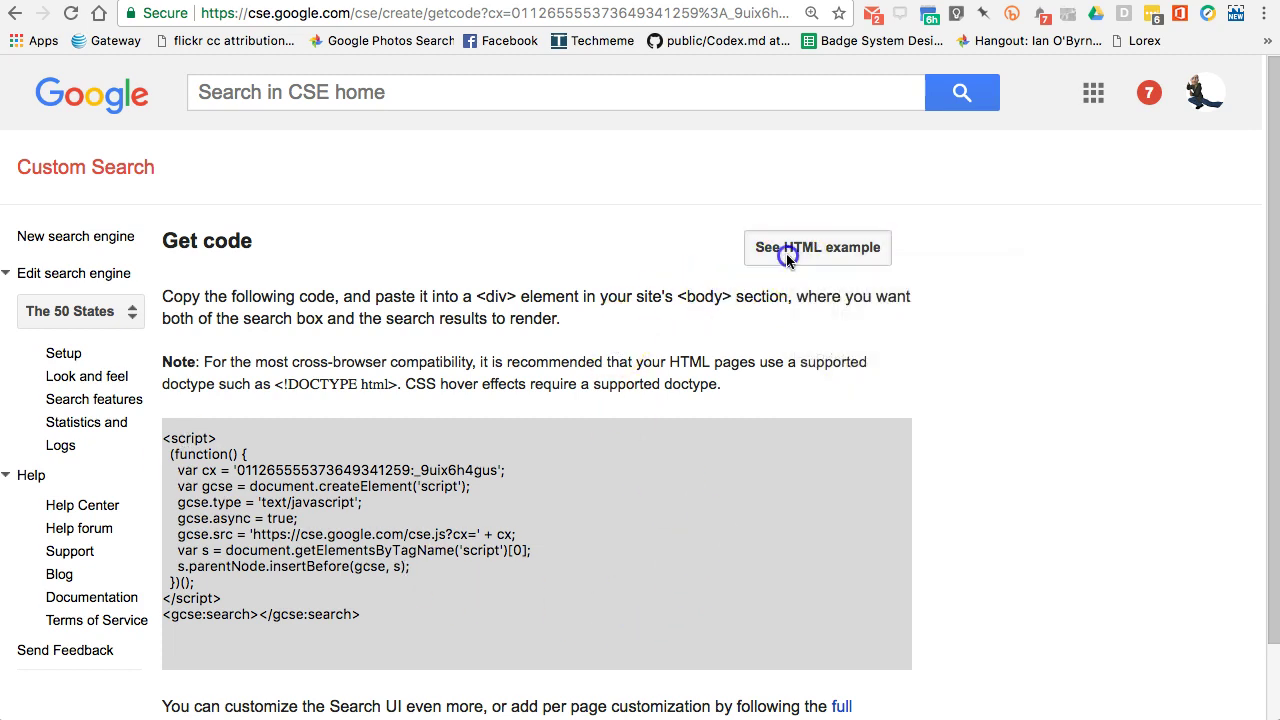
click(786, 251)
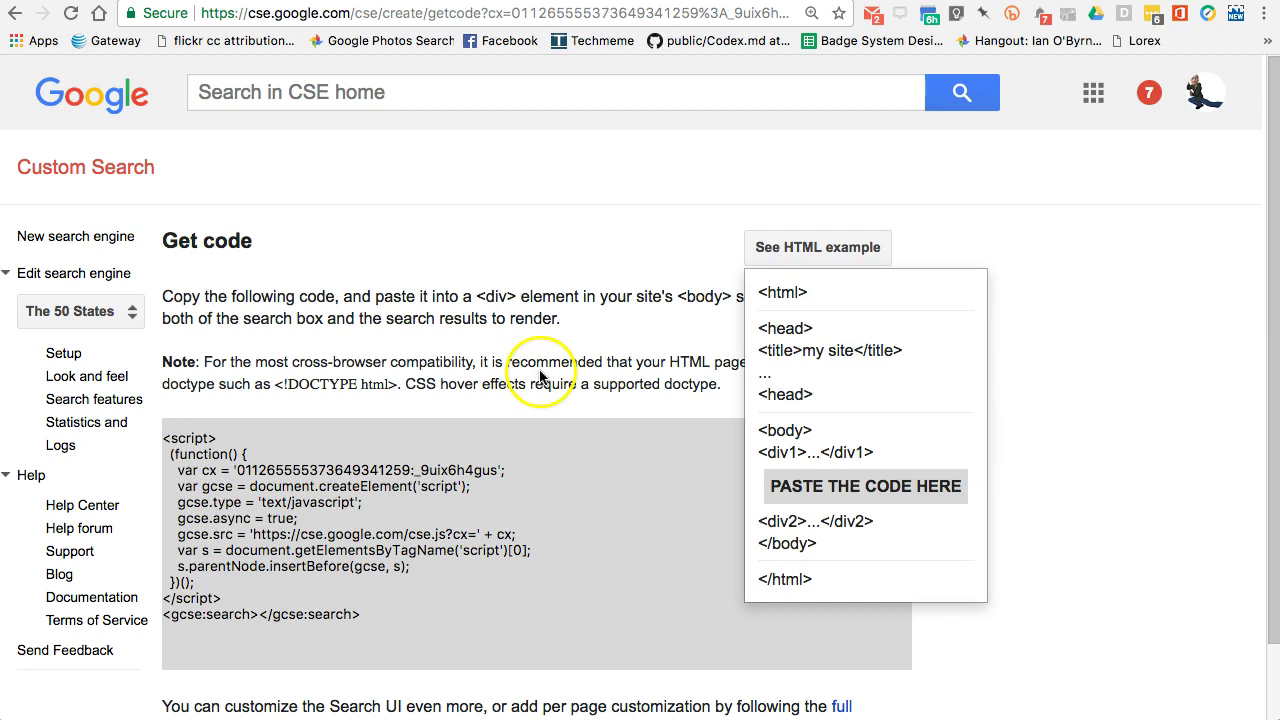
click(536, 375)
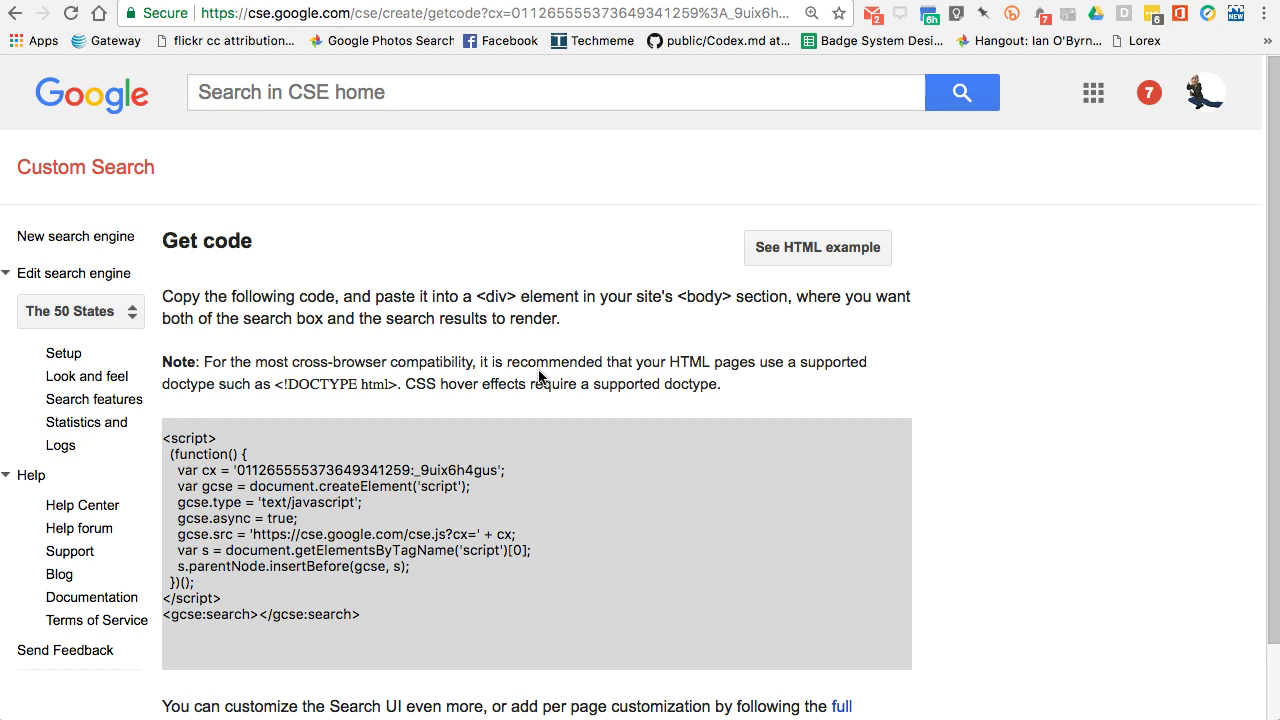
scroll(539, 376, down, 2)
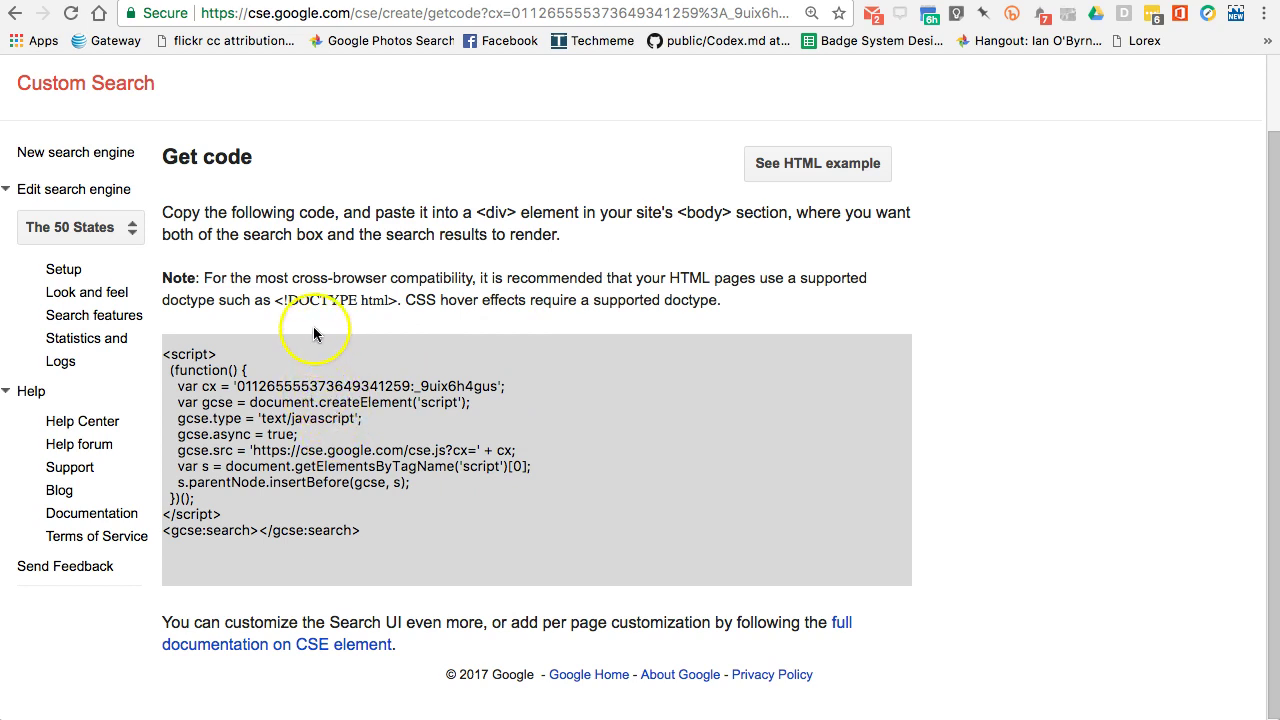
scroll(313, 350, up, 2)
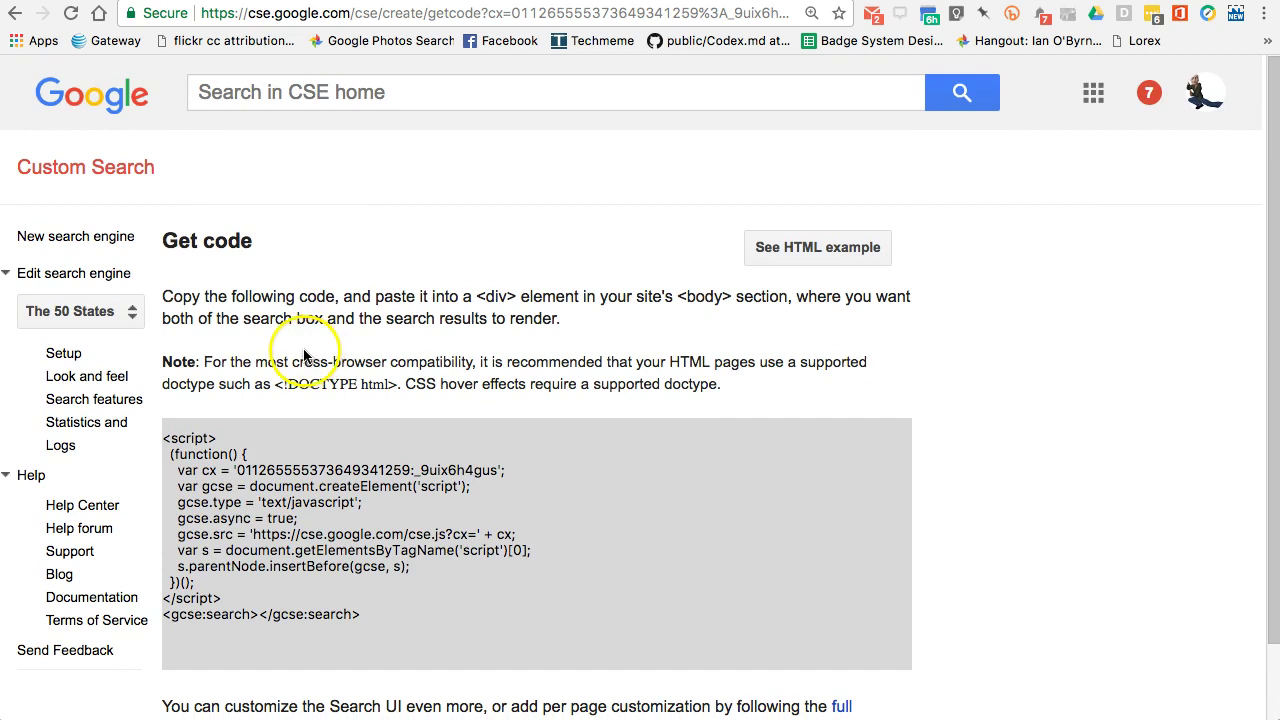
Step: Return to the basic setup of The 50 States engine and open its public URL page
click(80, 274)
click(85, 276)
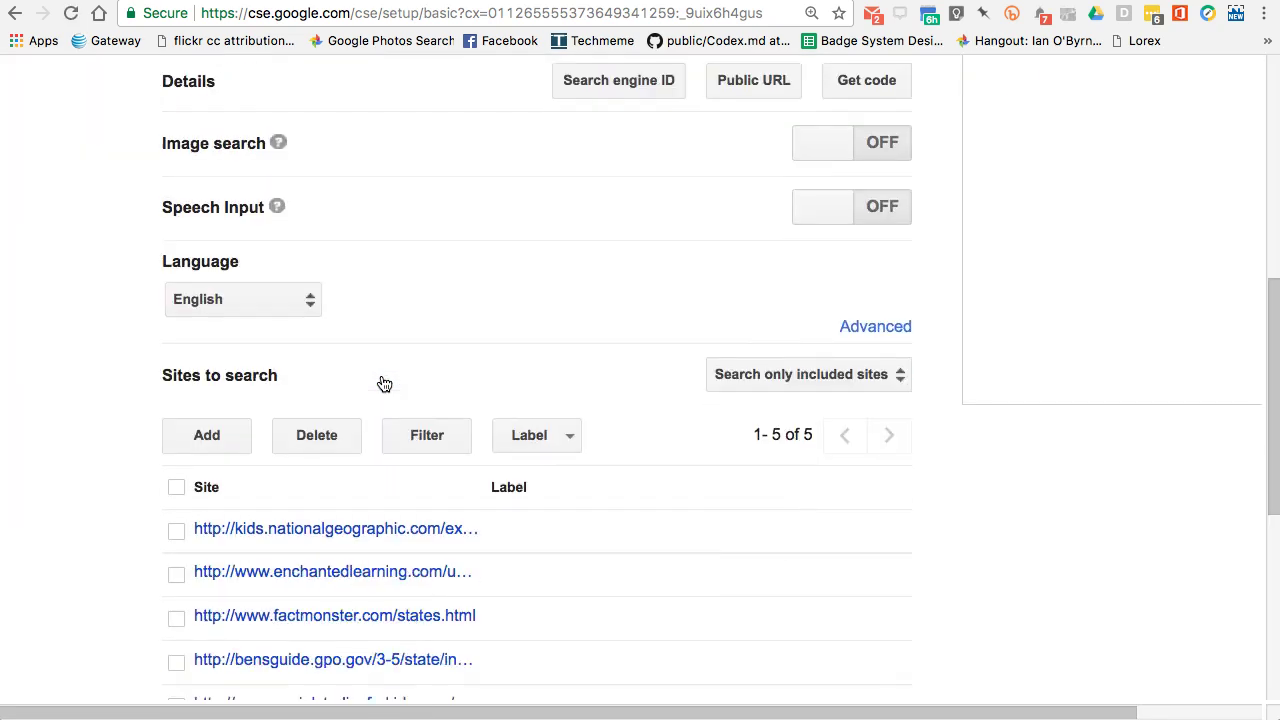
scroll(384, 384, up, 5)
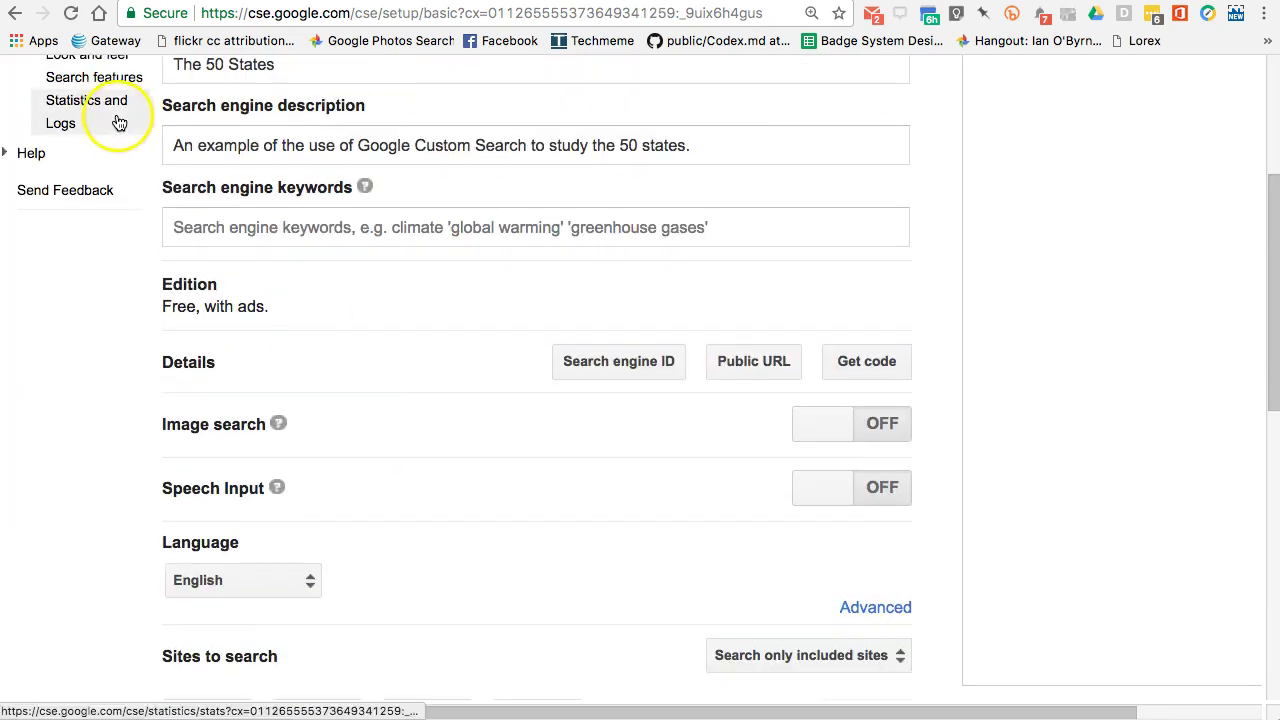
click(756, 364)
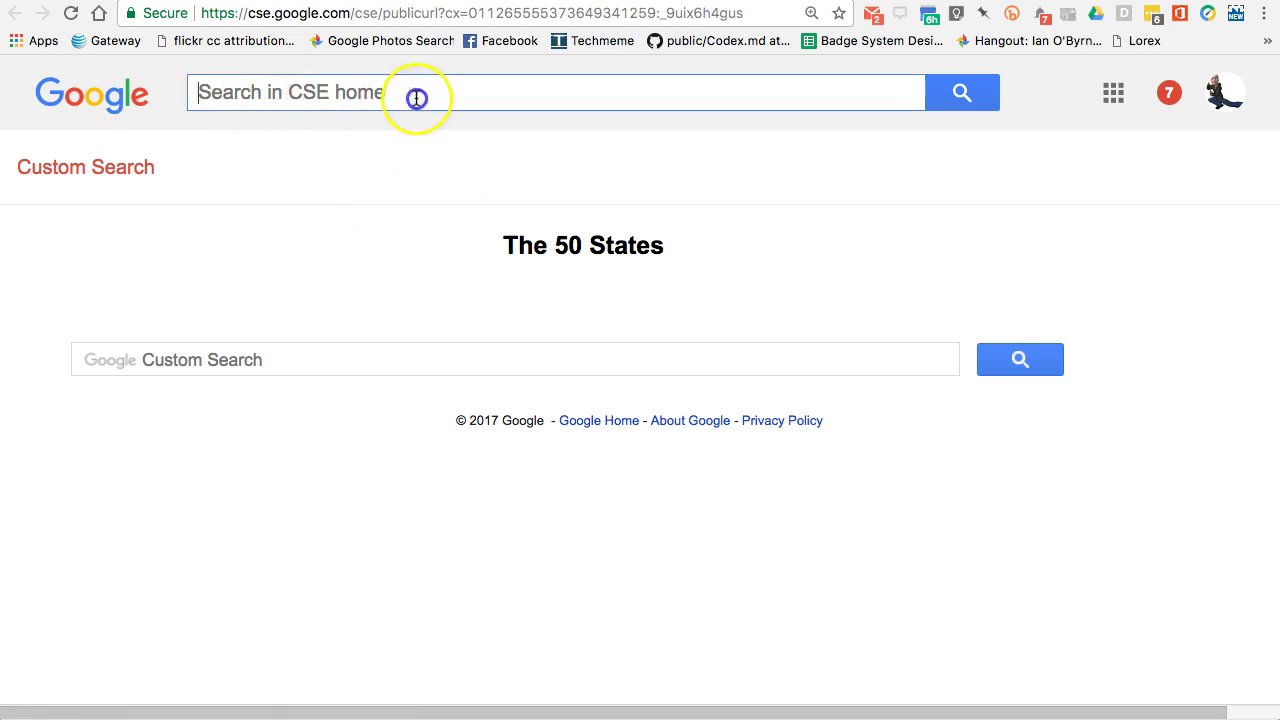
Step: Search CSE home for "south carolina" from the engine's public page
click(517, 97)
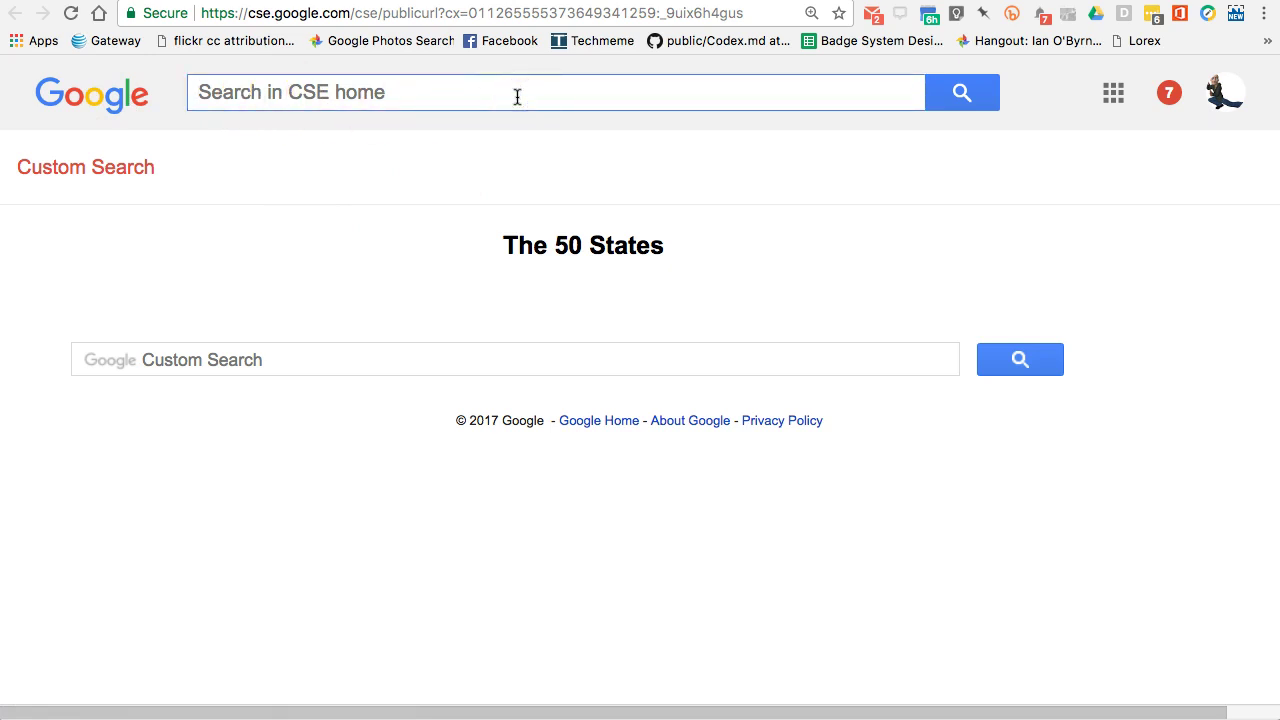
text(south caro)
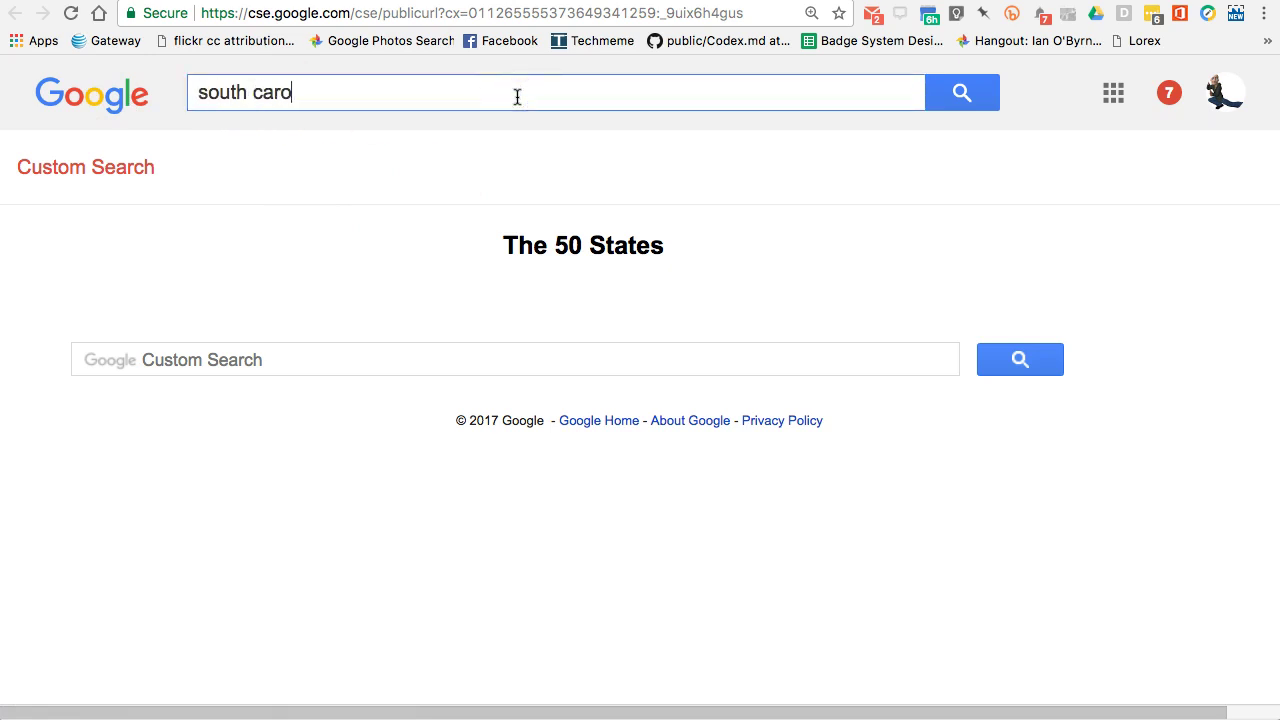
text(lina)
key(Return)
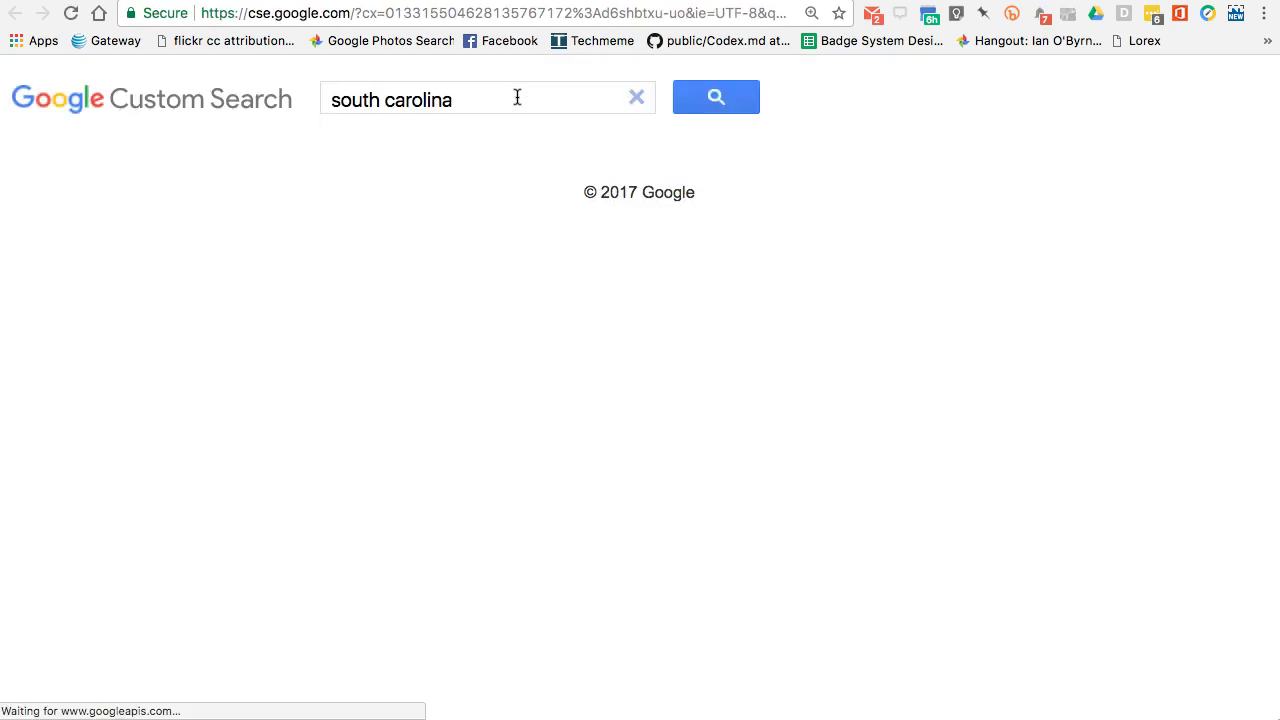
click(435, 246)
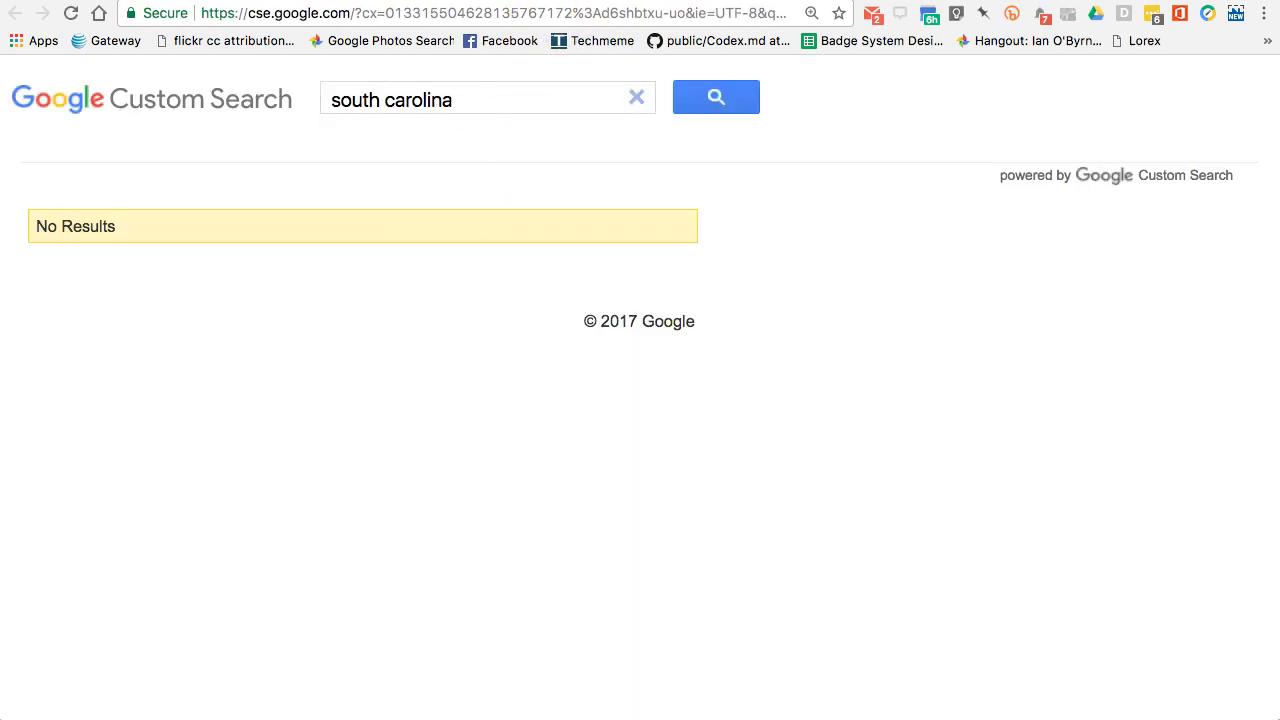
Step: Search The 50 States engine for "south carolina" from its own search field on the public page
click(321, 358)
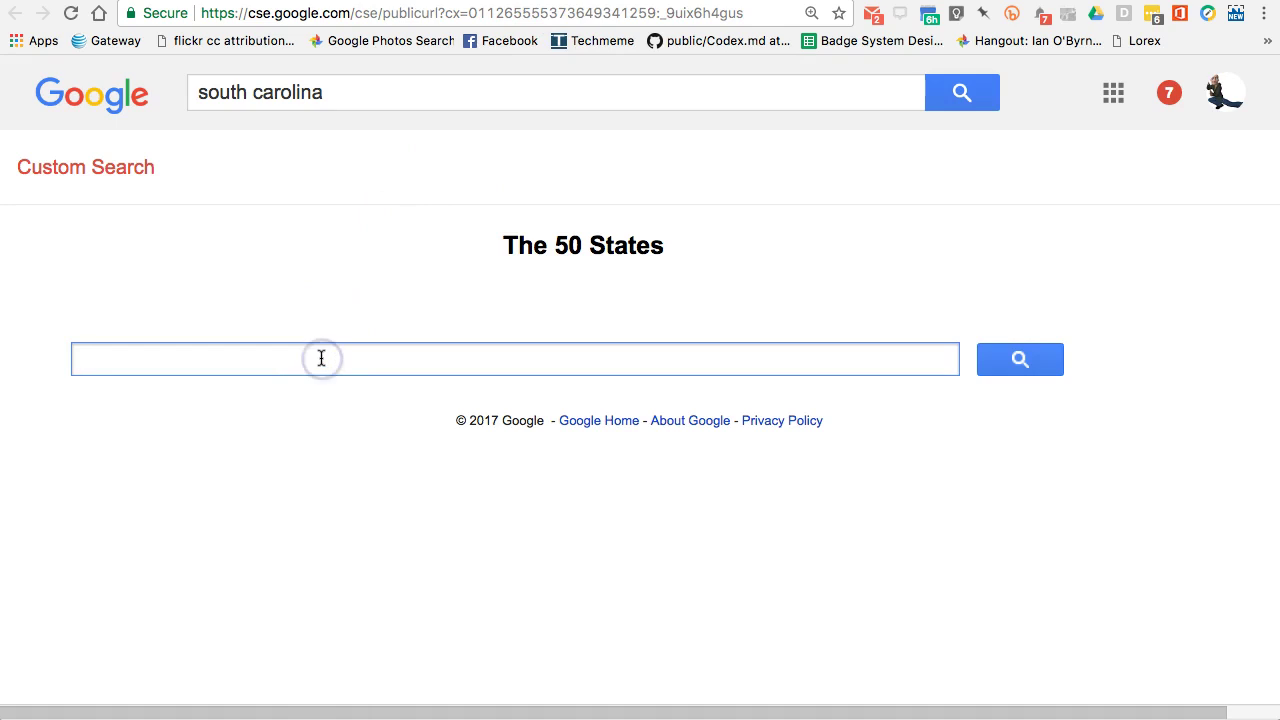
text(souht)
key(BackSpace)
key(BackSpace)
key(BackSpace)
key(BackSpace)
text(uth carolina)
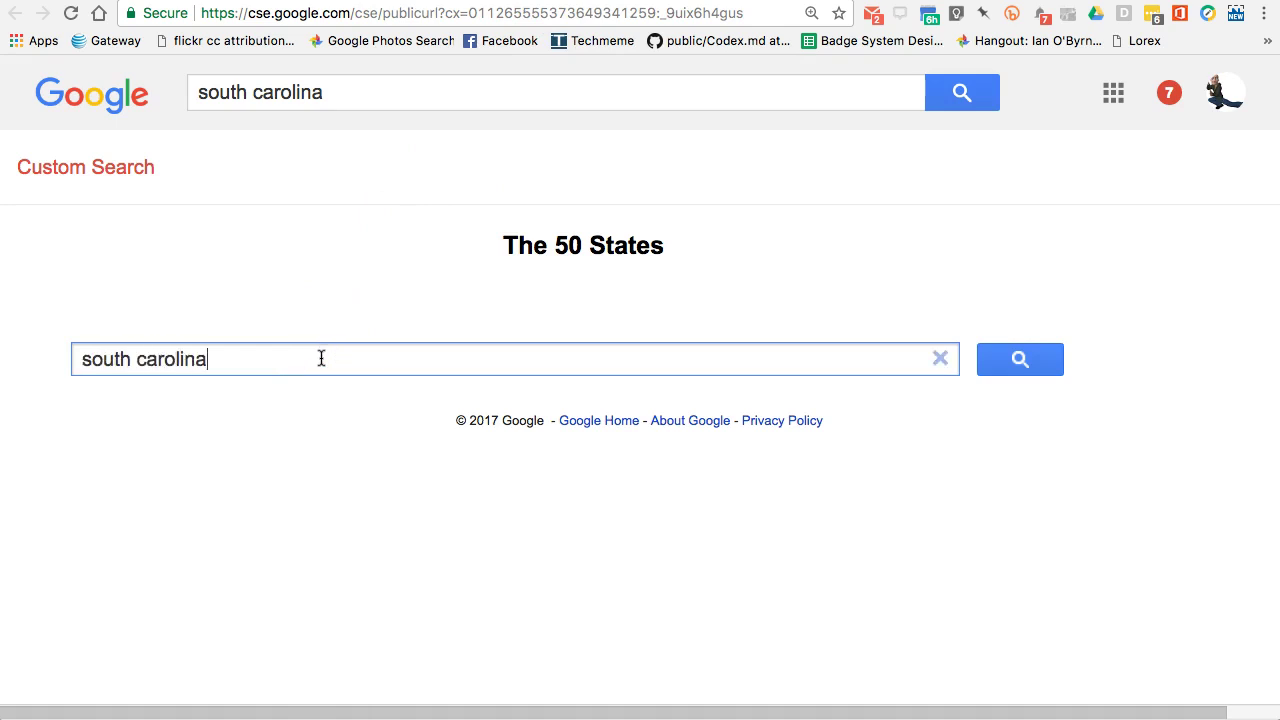
key(Return)
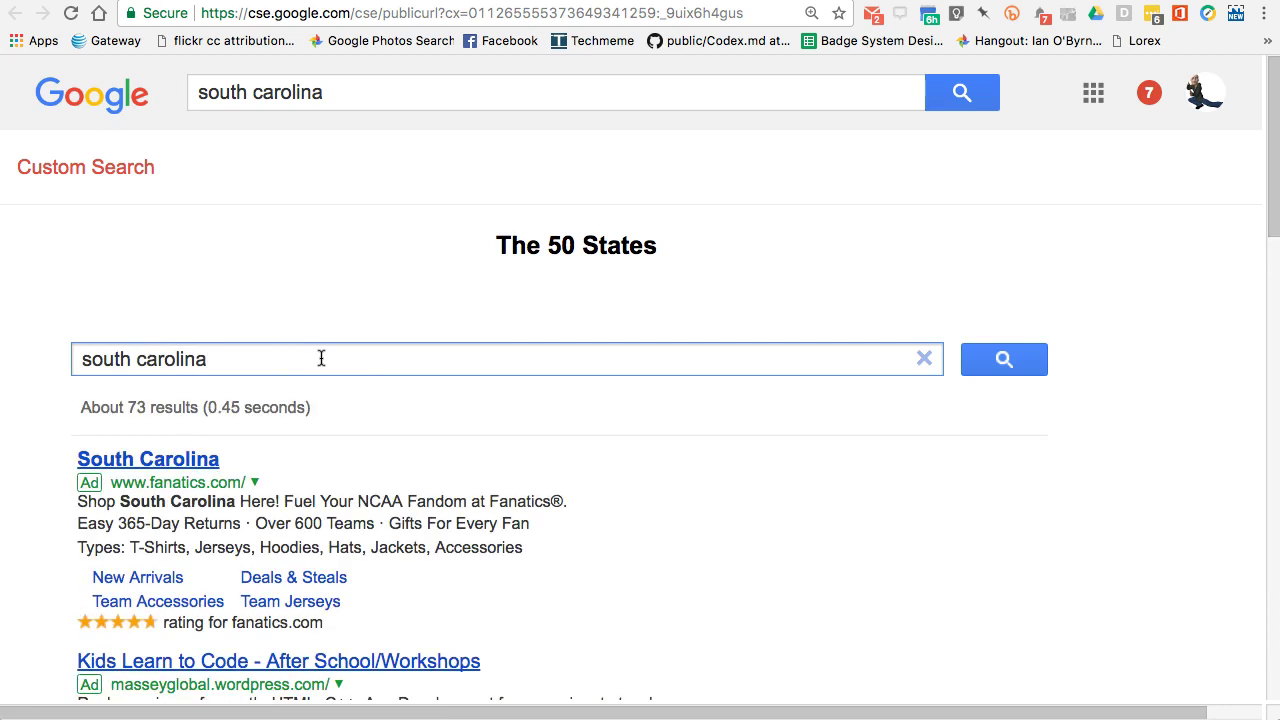
Step: Examine the South Carolina results, comparing the ads with the entries from the engine's included sites
click(321, 358)
click(268, 246)
scroll(268, 246, down, 2)
click(208, 289)
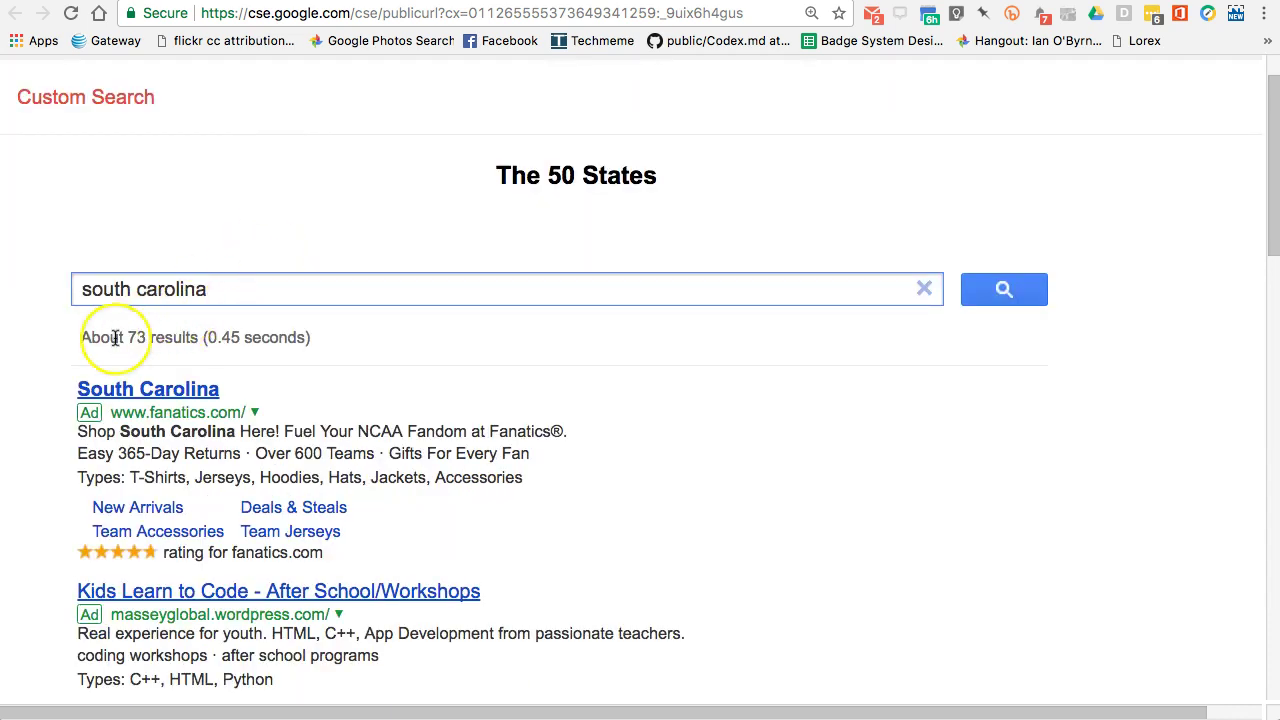
click(171, 338)
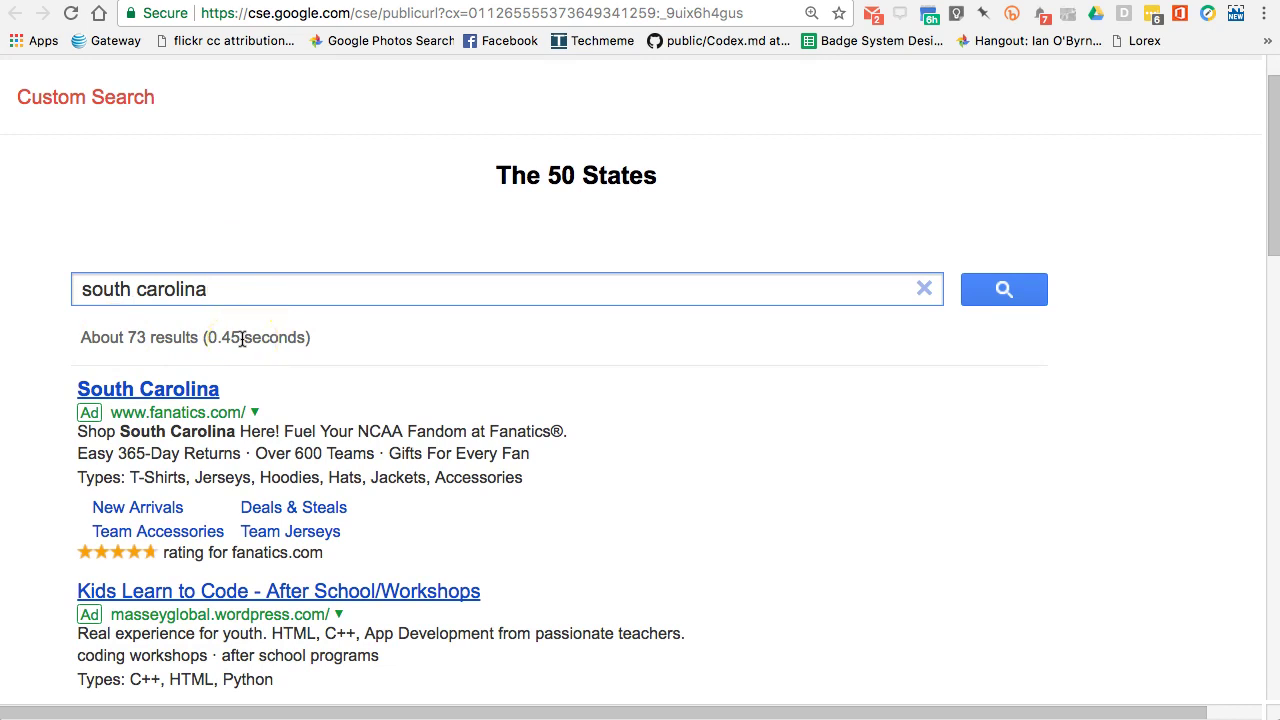
scroll(241, 338, down, 5)
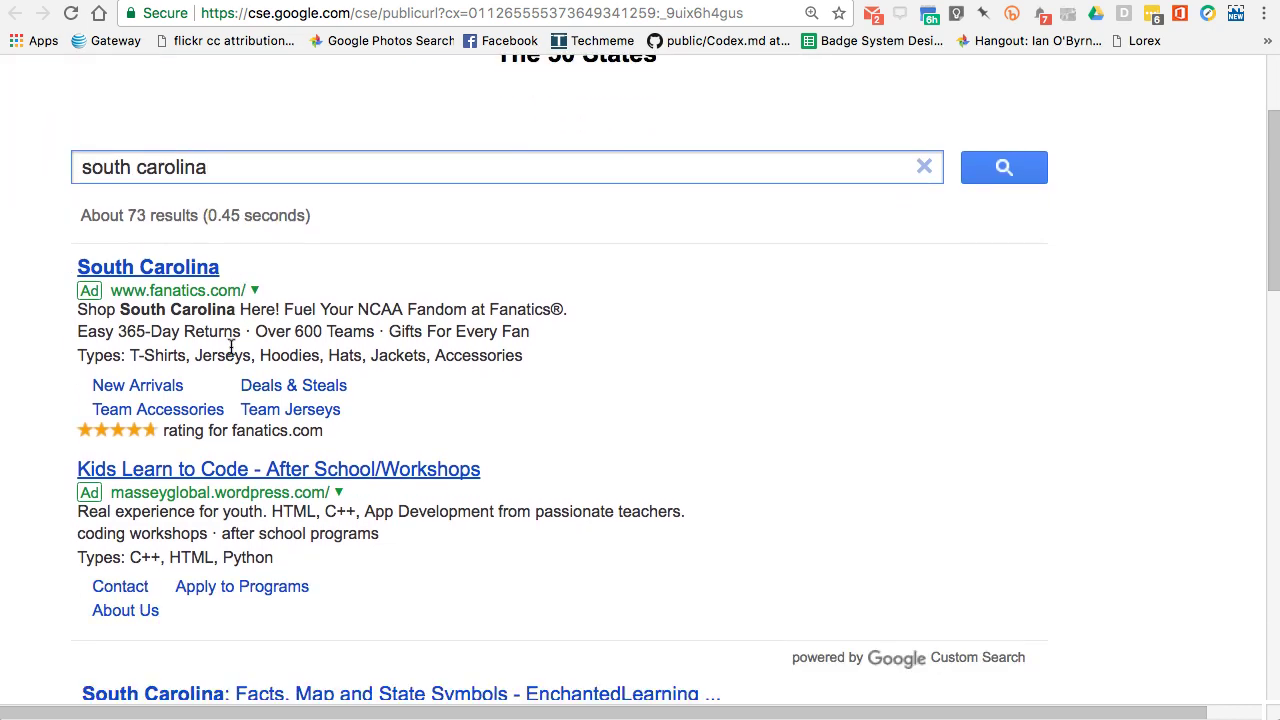
click(206, 214)
scroll(197, 235, down, 2)
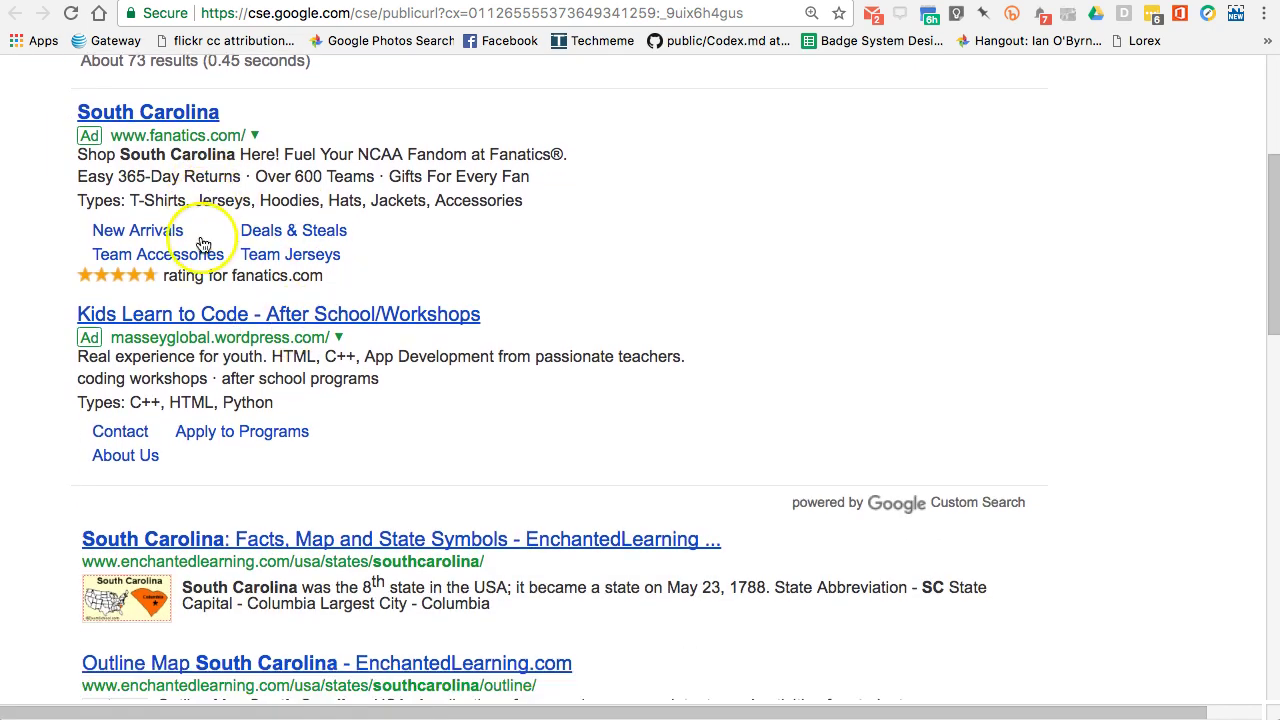
scroll(509, 325, down, 4)
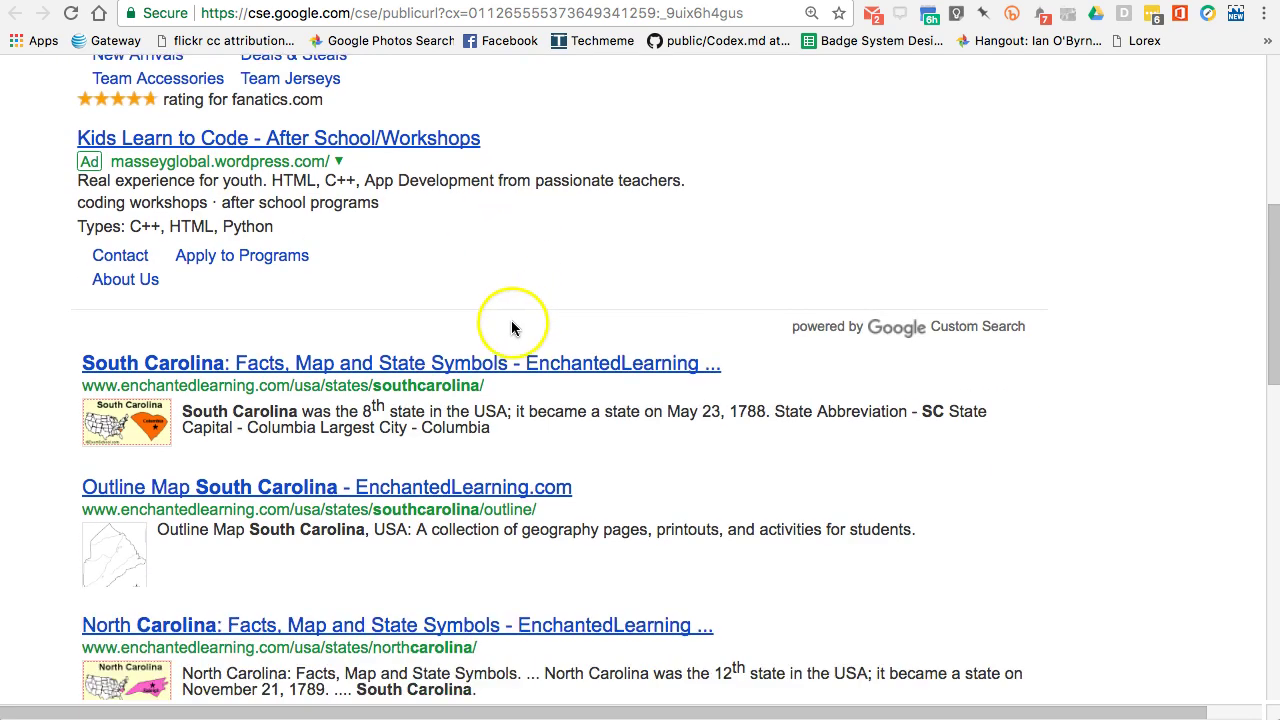
scroll(330, 326, down, 10)
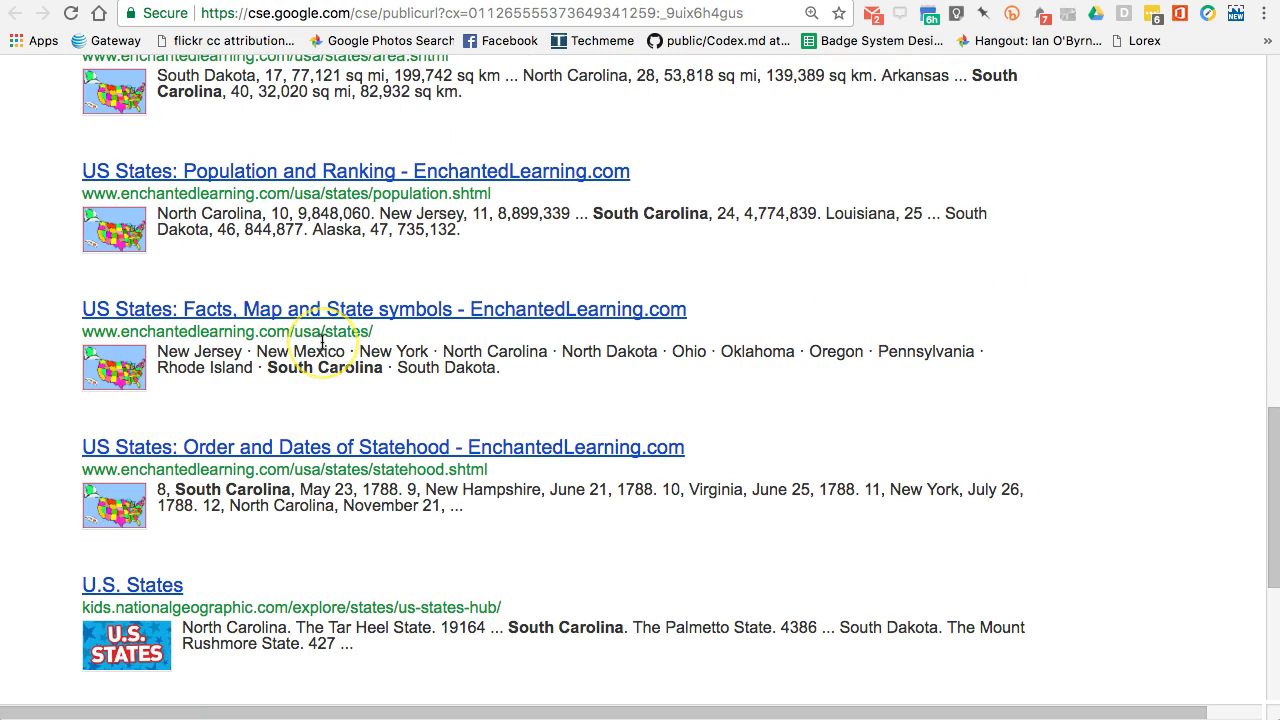
scroll(322, 342, up, 2)
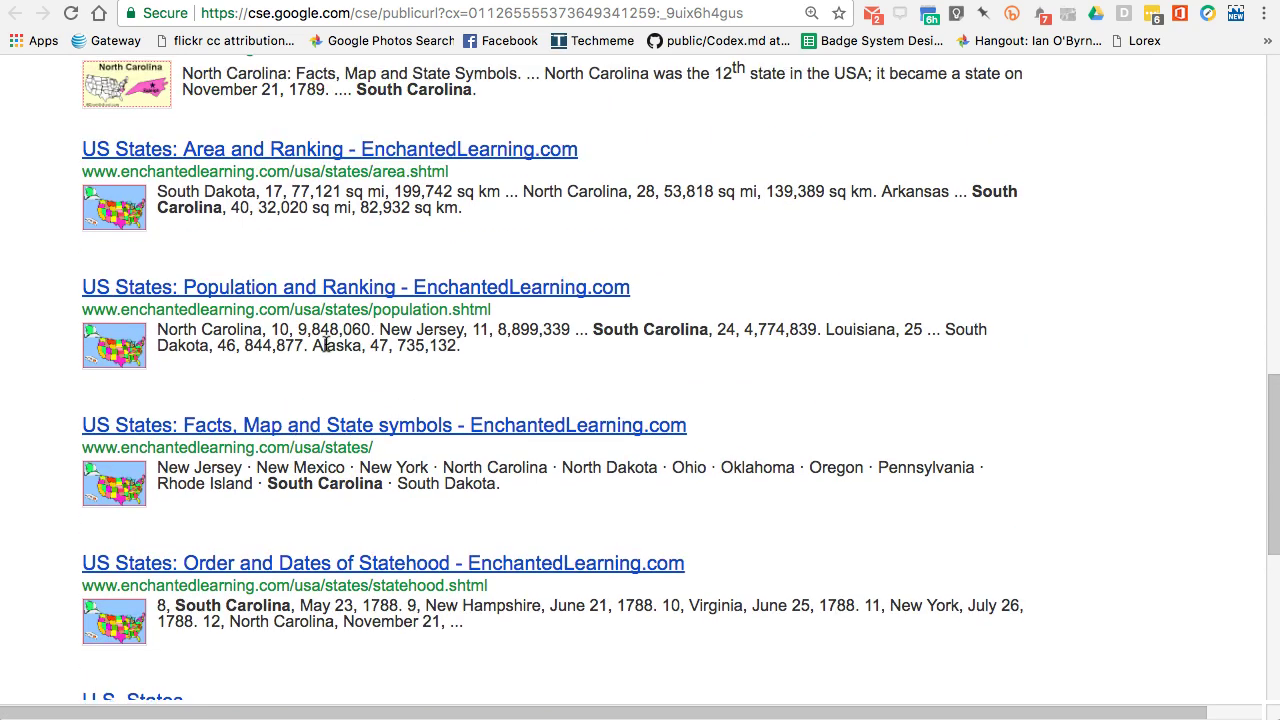
scroll(325, 344, up, 10)
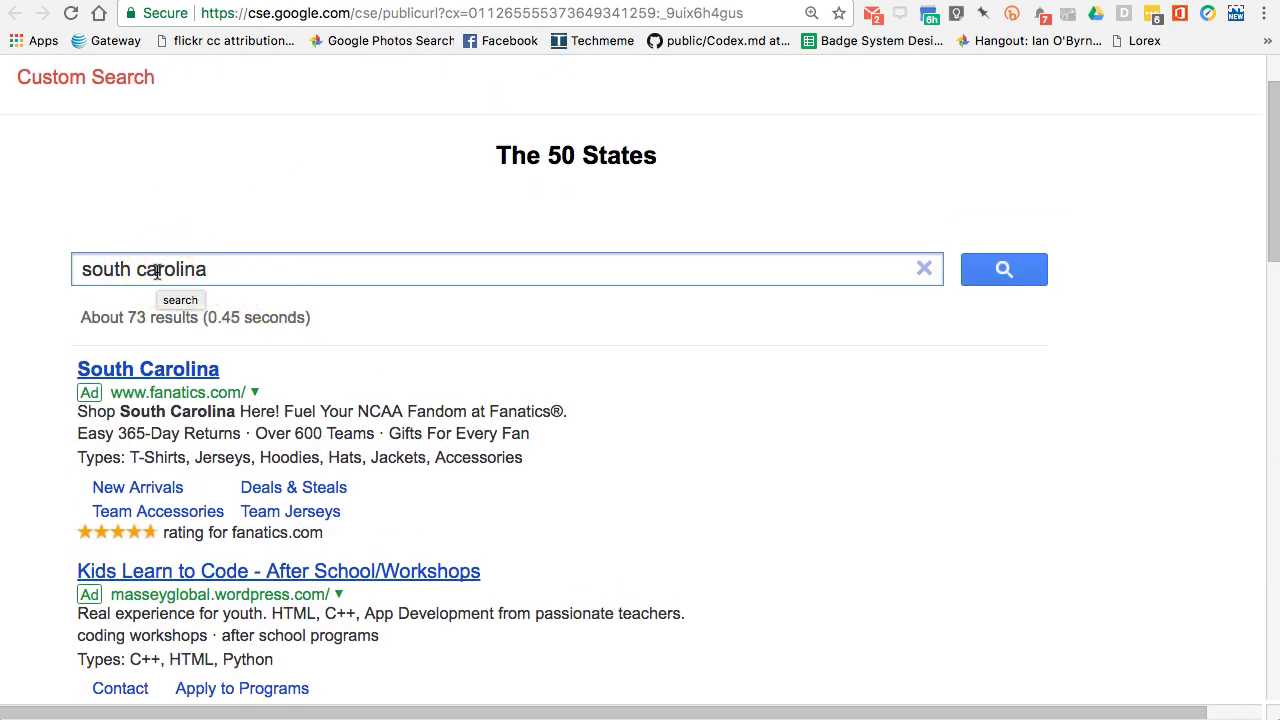
click(327, 441)
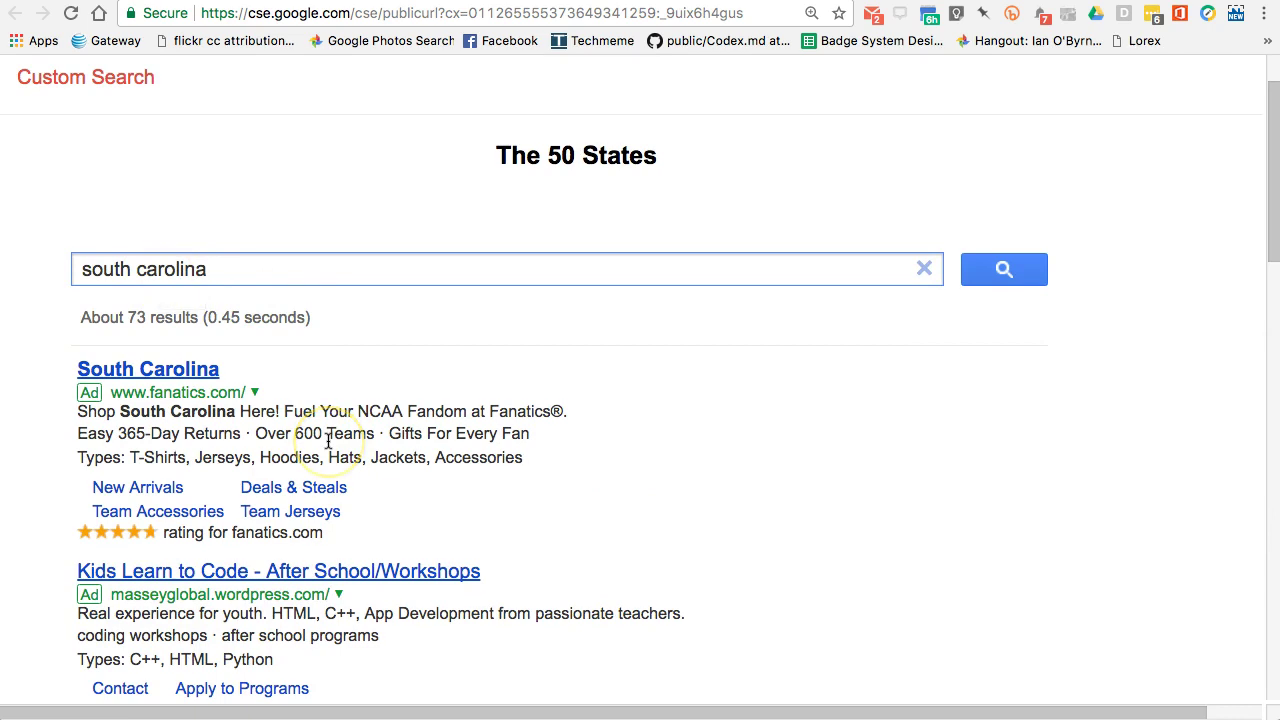
scroll(327, 441, down, 5)
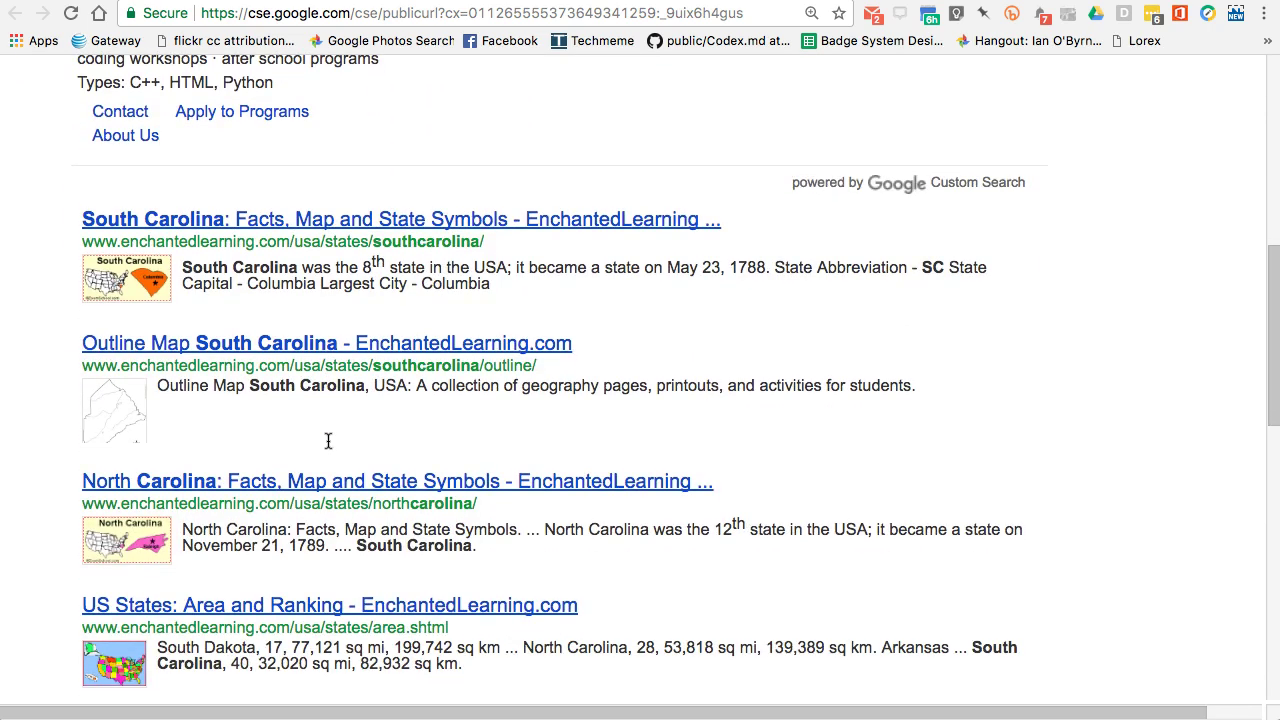
scroll(327, 441, up, 5)
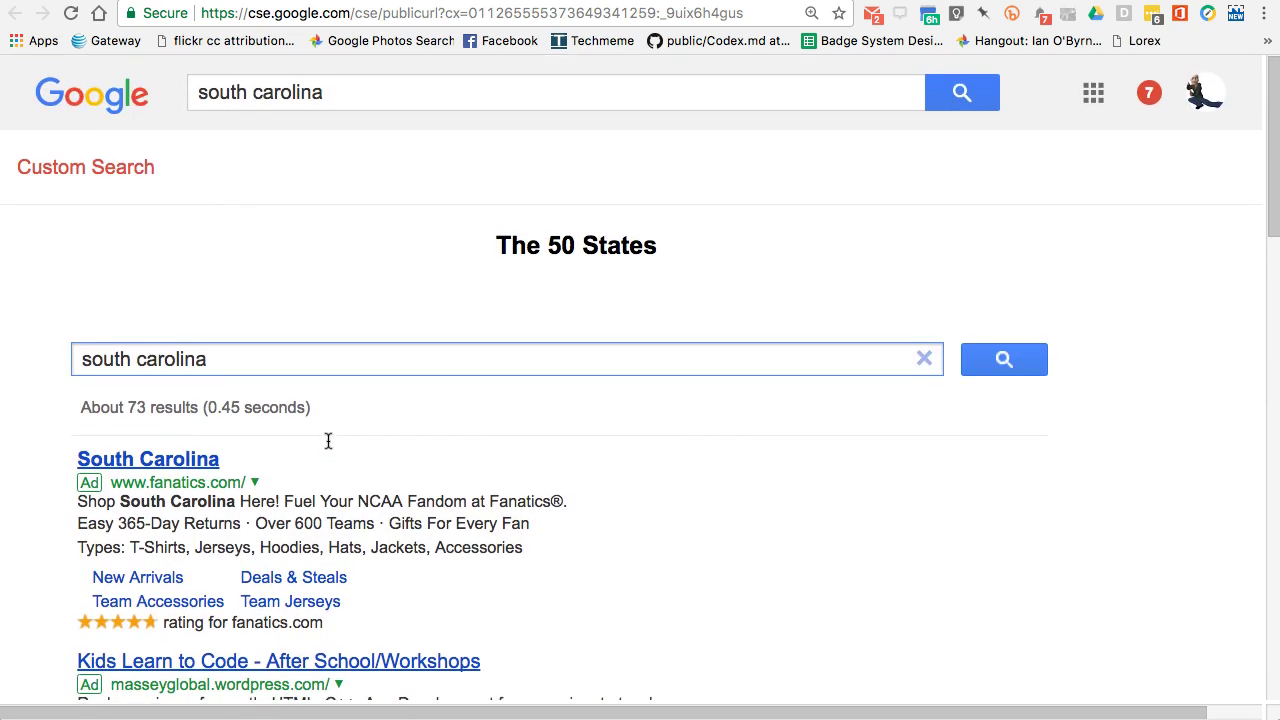
Step: Change the query on The 50 States public page to "south dakota" and run the search
click(229, 400)
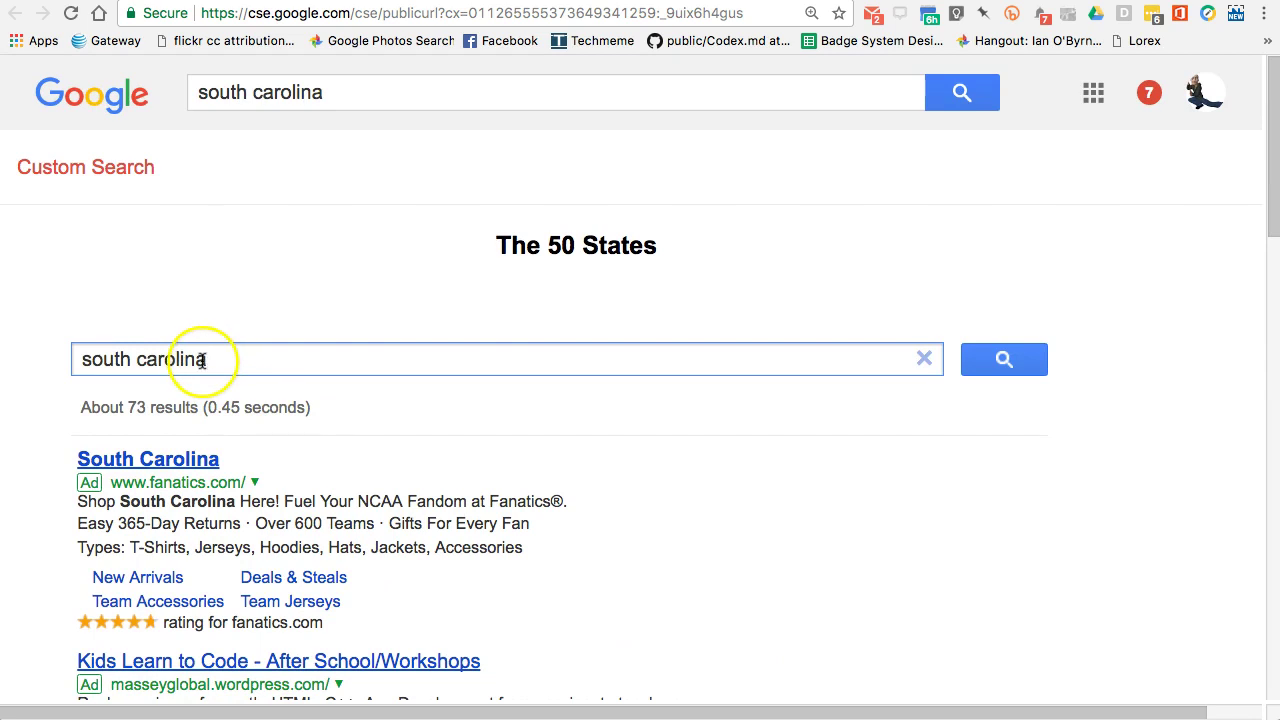
double_click(171, 358)
text(dakota)
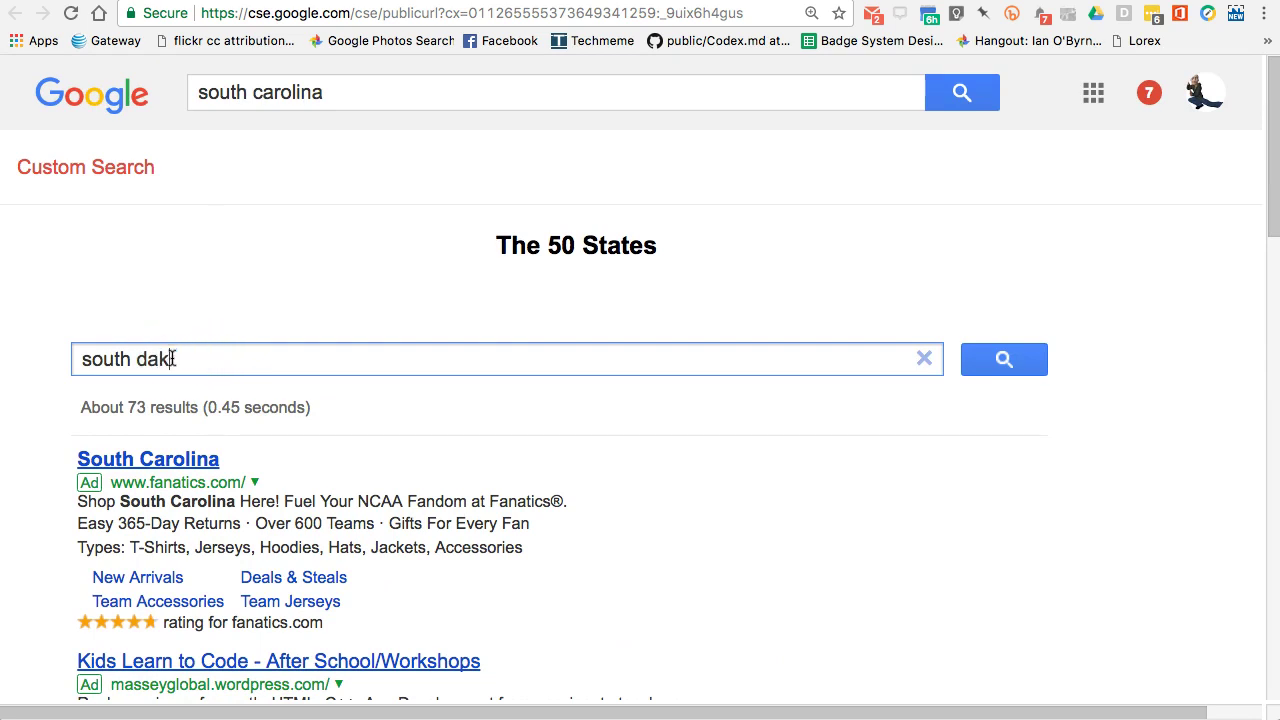
key(Return)
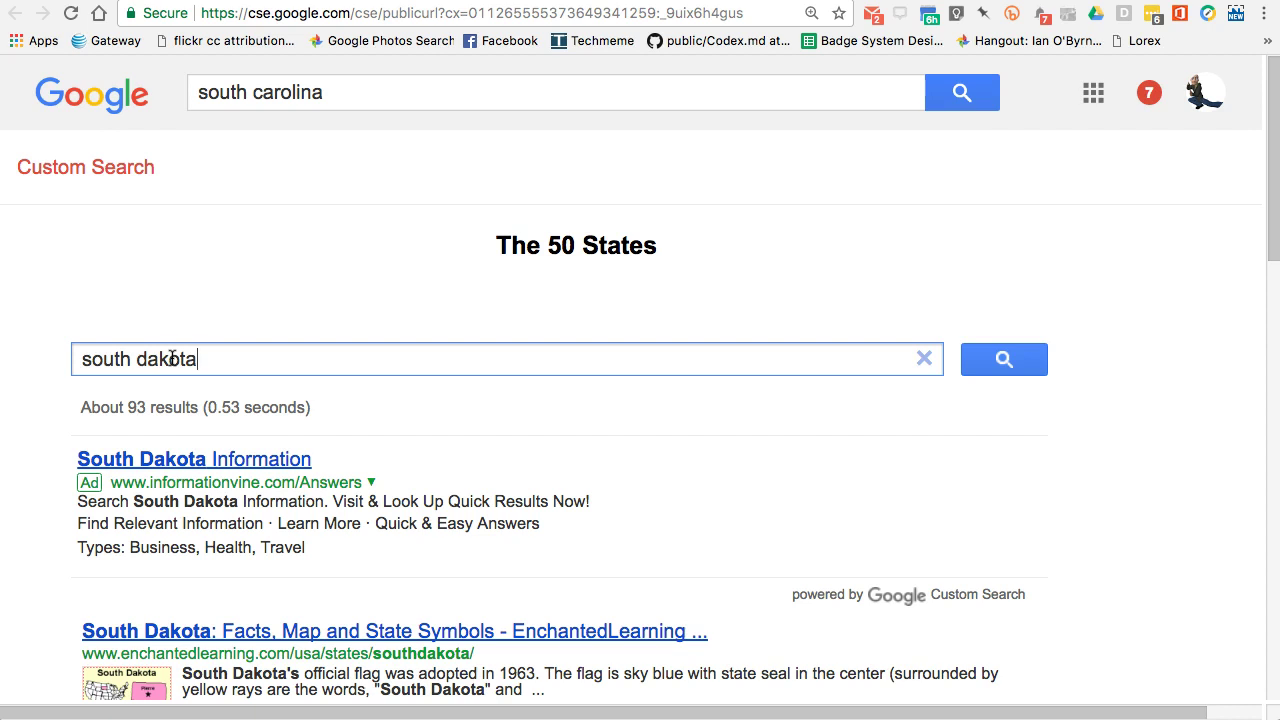
Step: Return to the engine's basic setup, close the public URL popup and review the list of sites to search
click(413, 5)
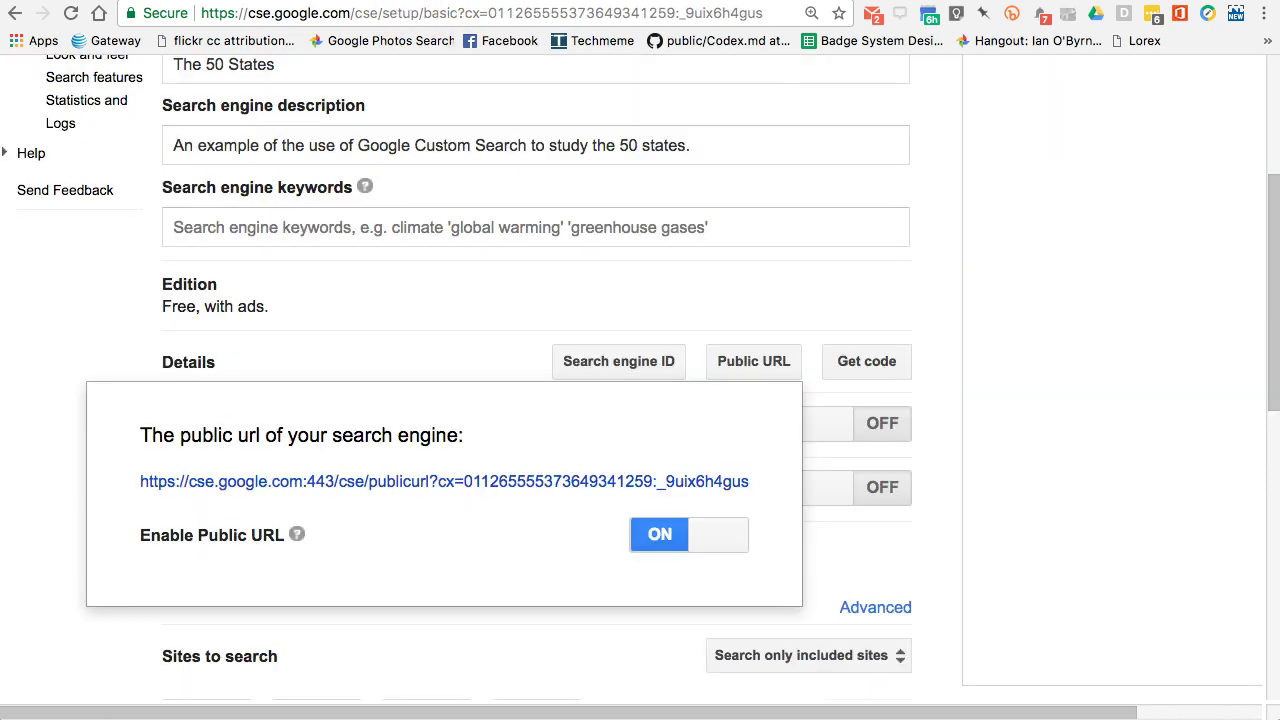
click(83, 370)
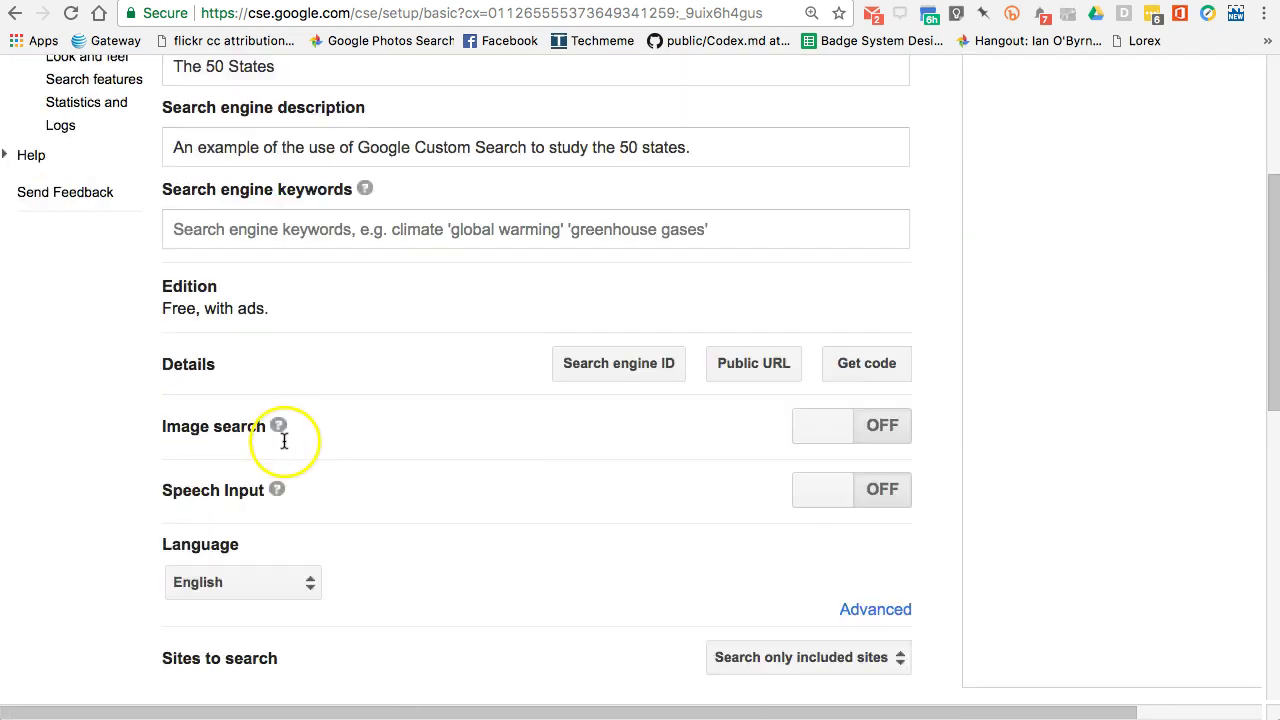
scroll(284, 440, down, 10)
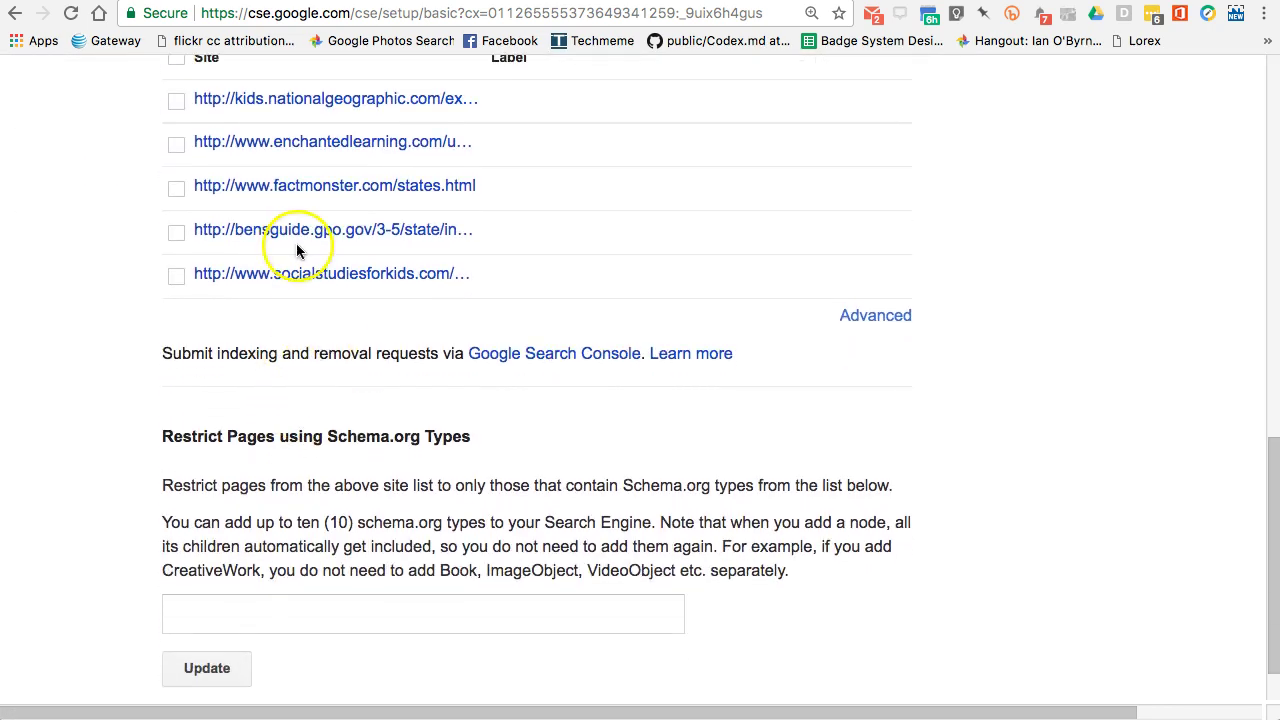
scroll(300, 310, up, 3)
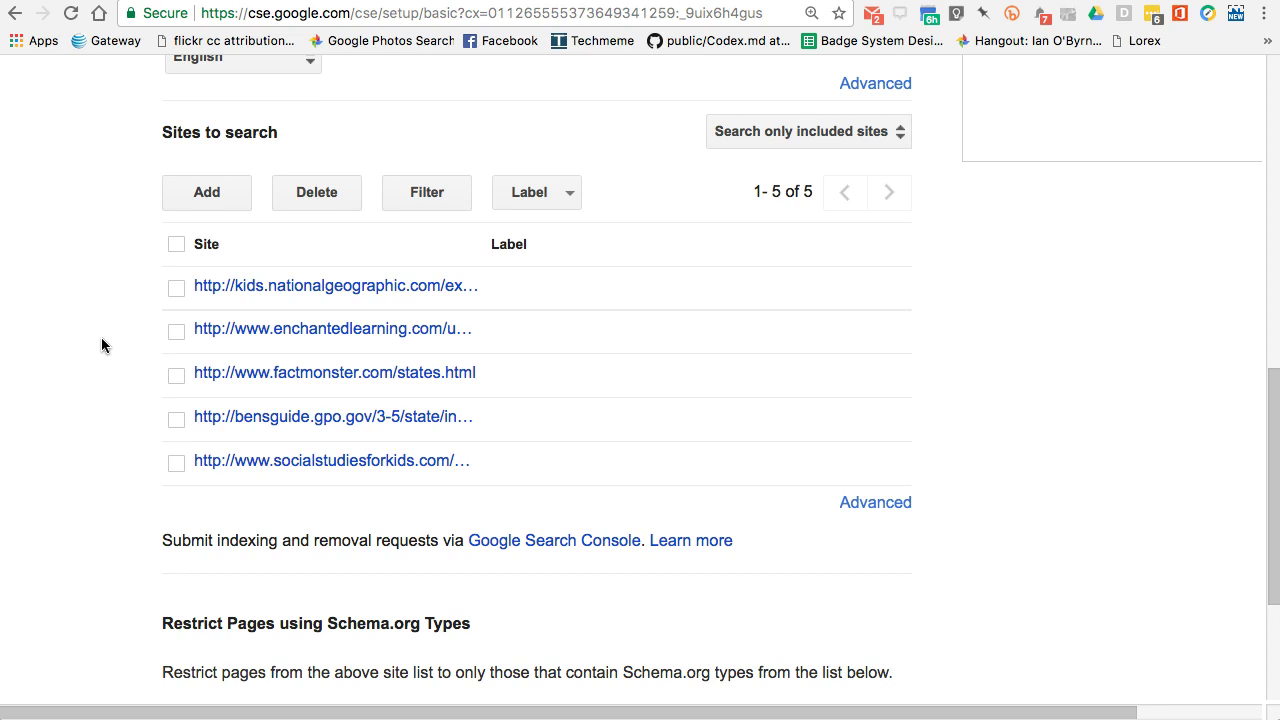
scroll(101, 340, up, 1)
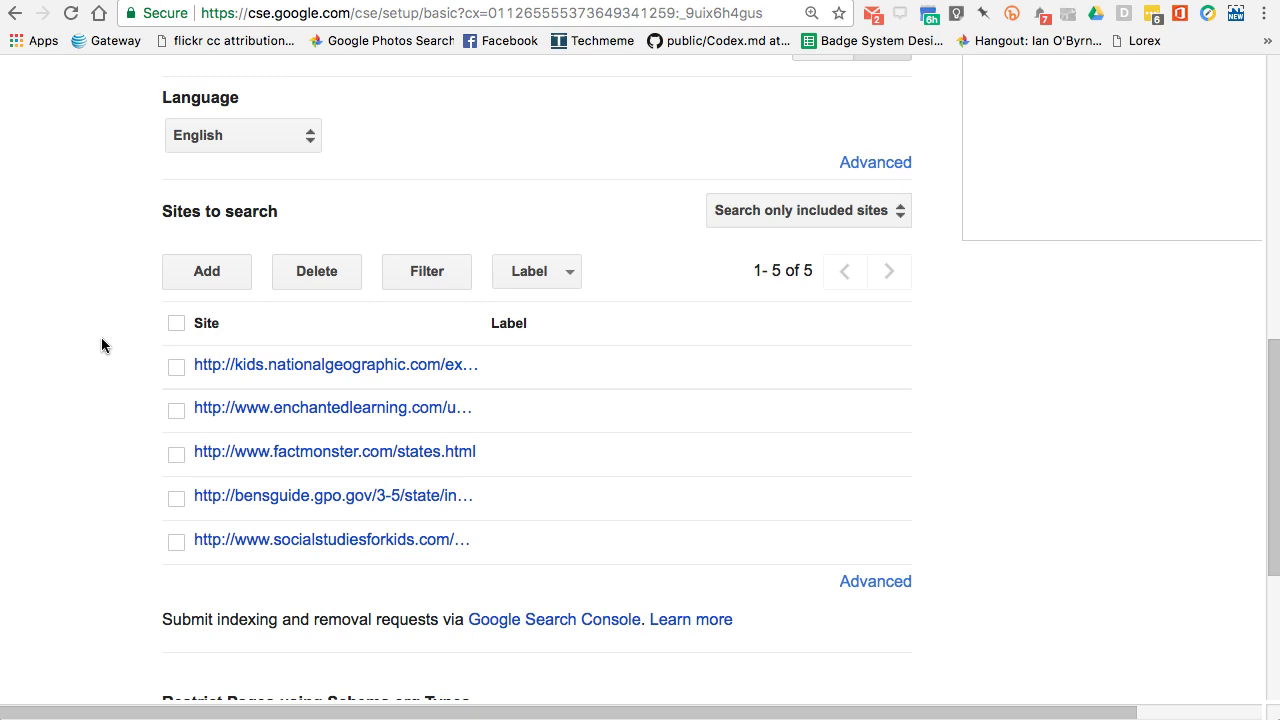
click(101, 340)
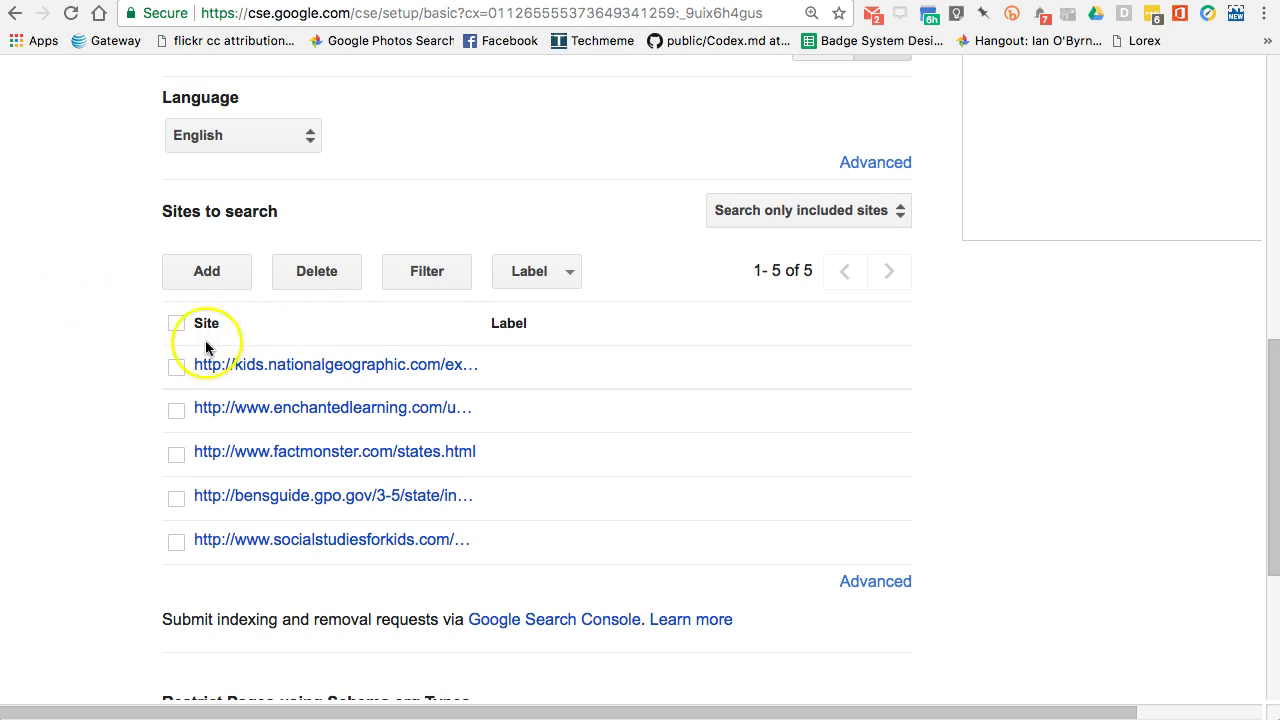
click(117, 380)
Step: Return to the Google results for "google custom search engine" and review the Custom Search Engine - Google entry
scroll(108, 407, up, 10)
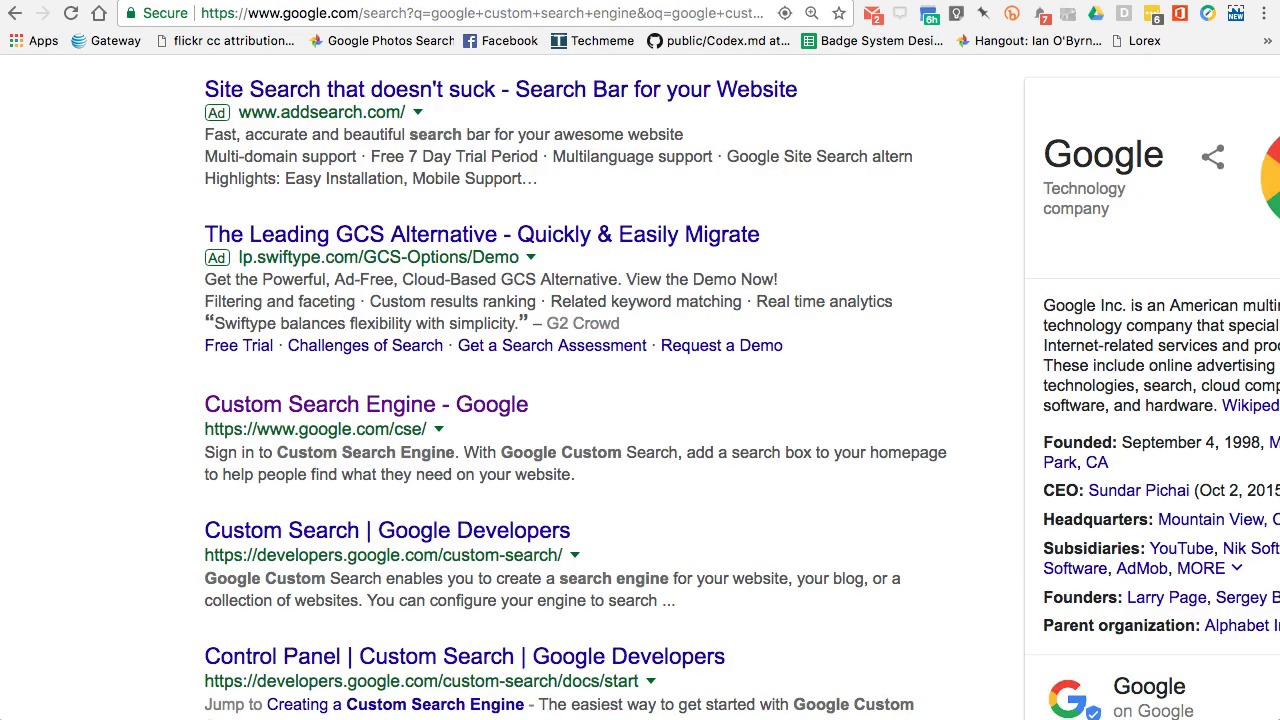
scroll(243, 249, up, 3)
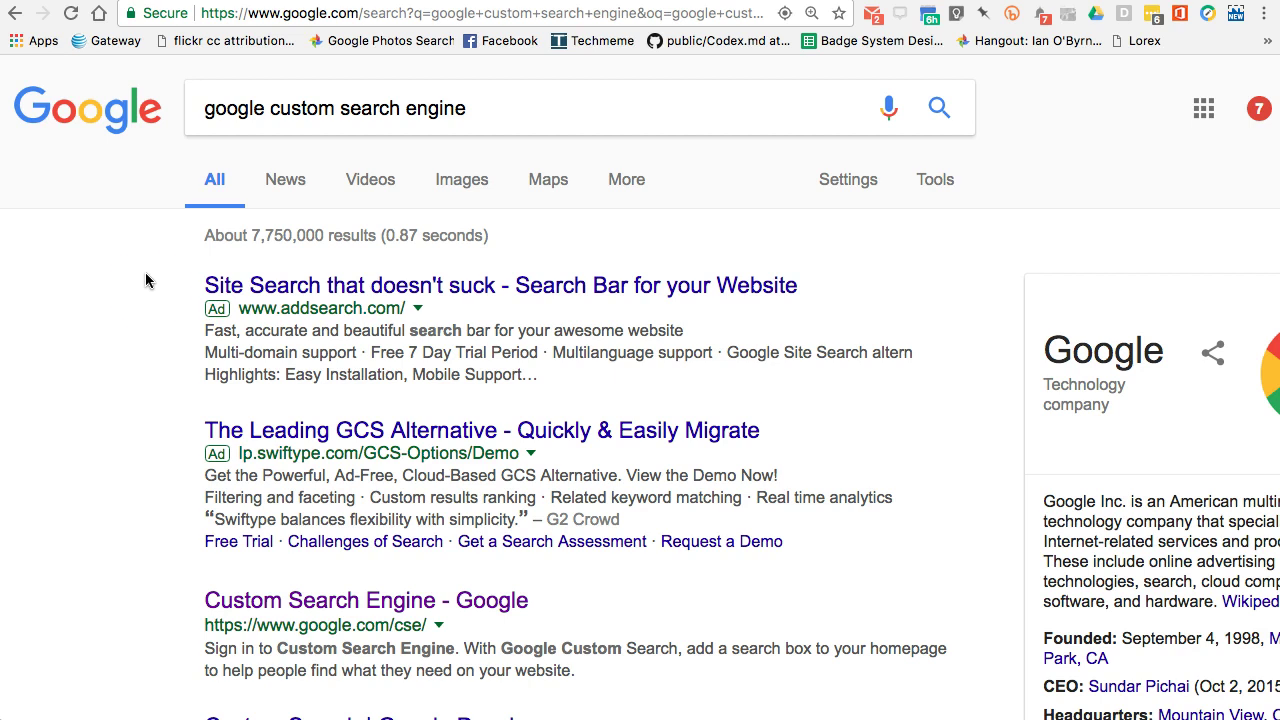
scroll(147, 300, down, 3)
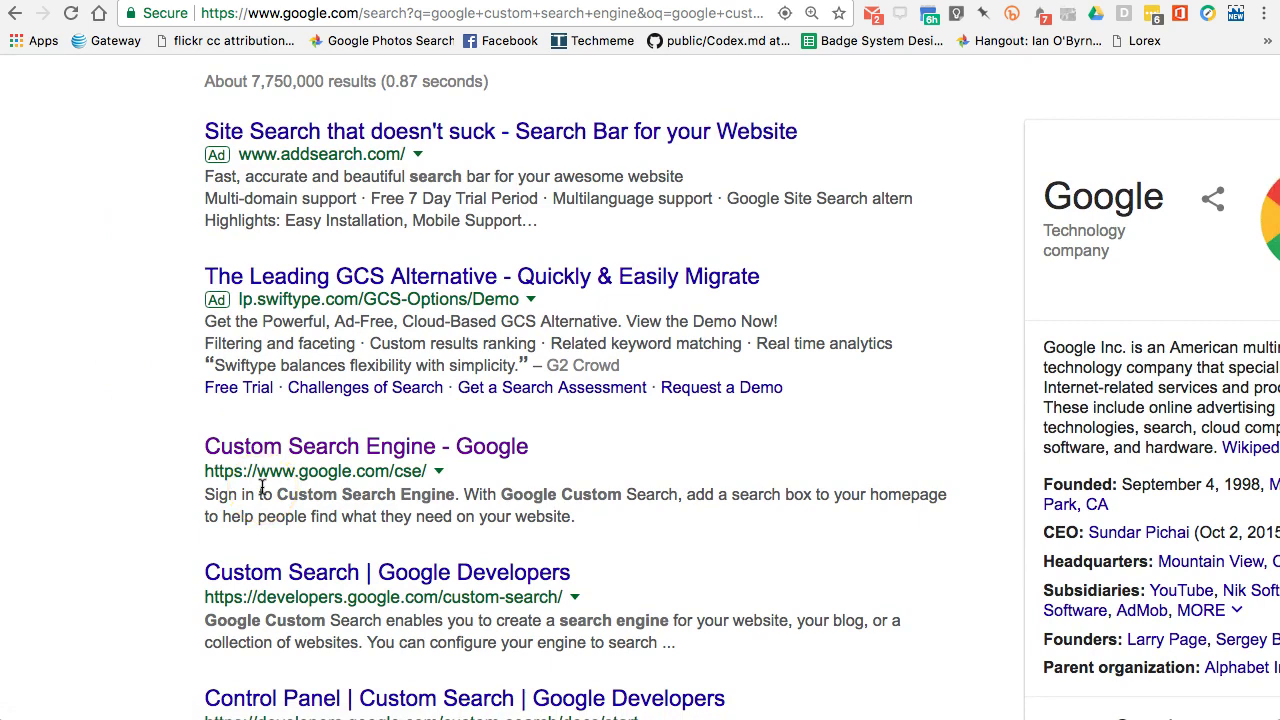
click(246, 491)
drag(149, 514, 123, 503)
click(248, 494)
click(223, 500)
Step: Load the website wiobyrne.com in place of The 50 States public search page
click(577, 12)
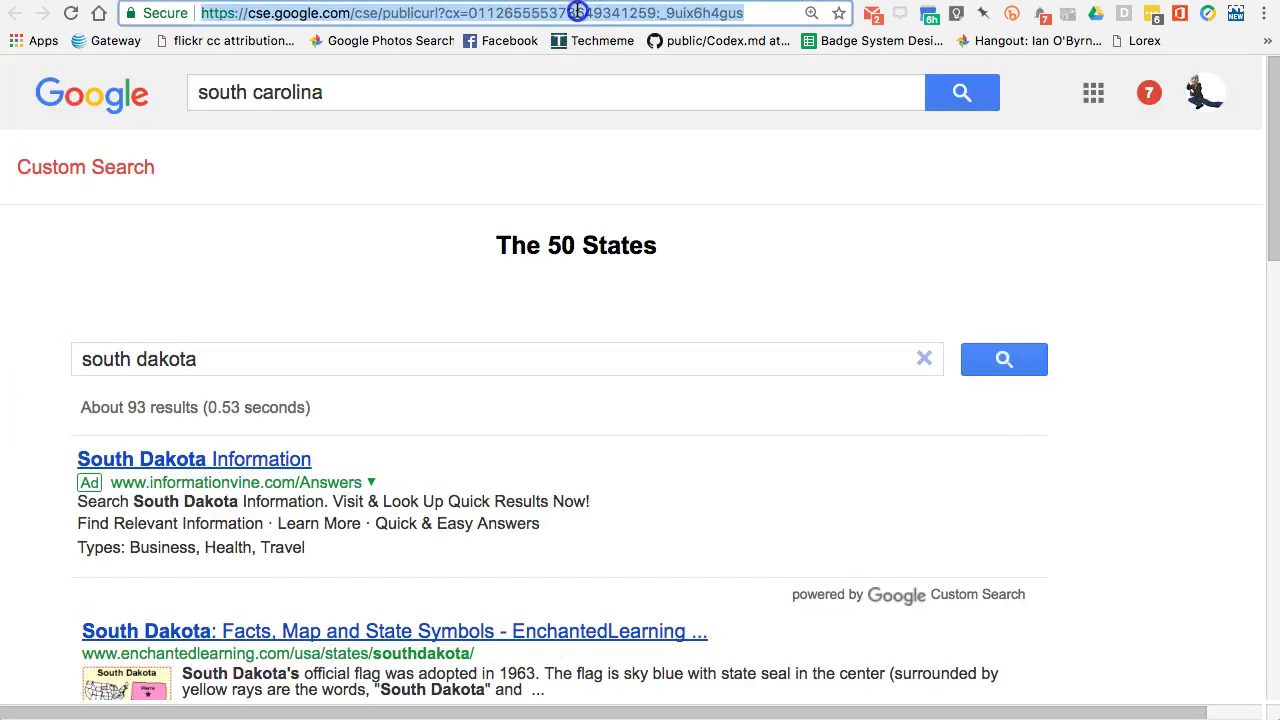
text(wiobyrne.com)
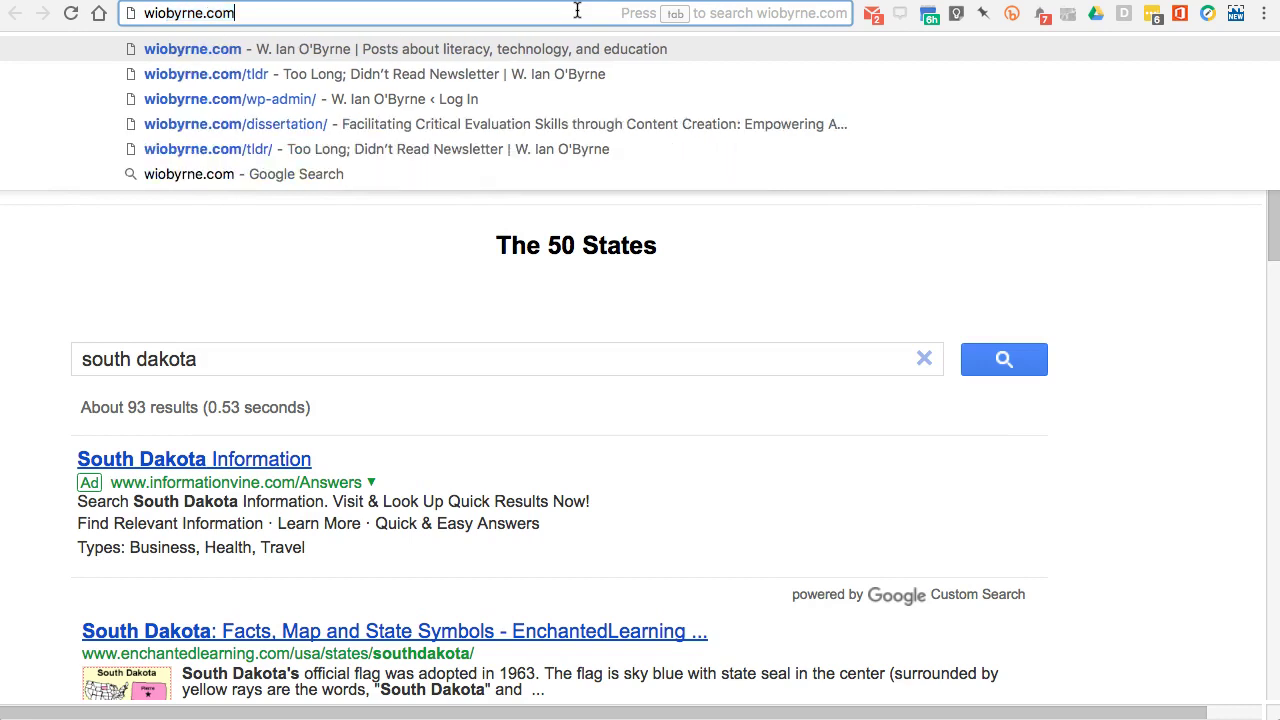
key(Return)
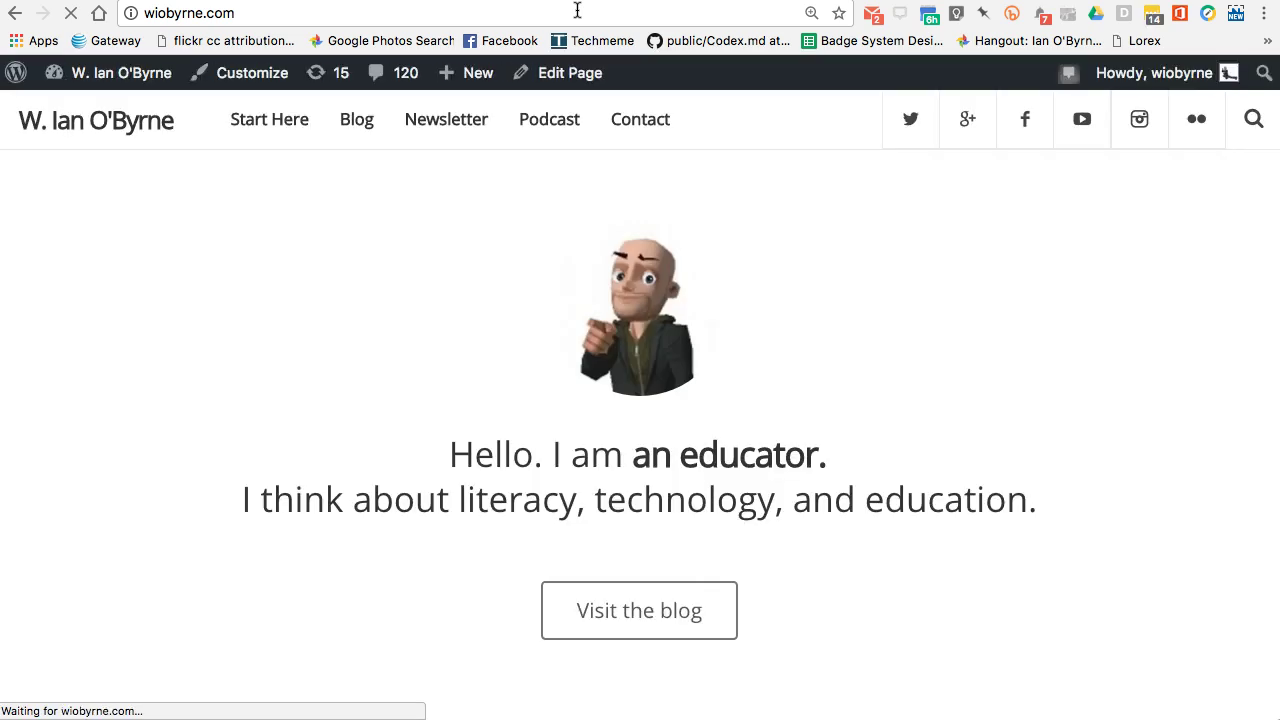
click(685, 610)
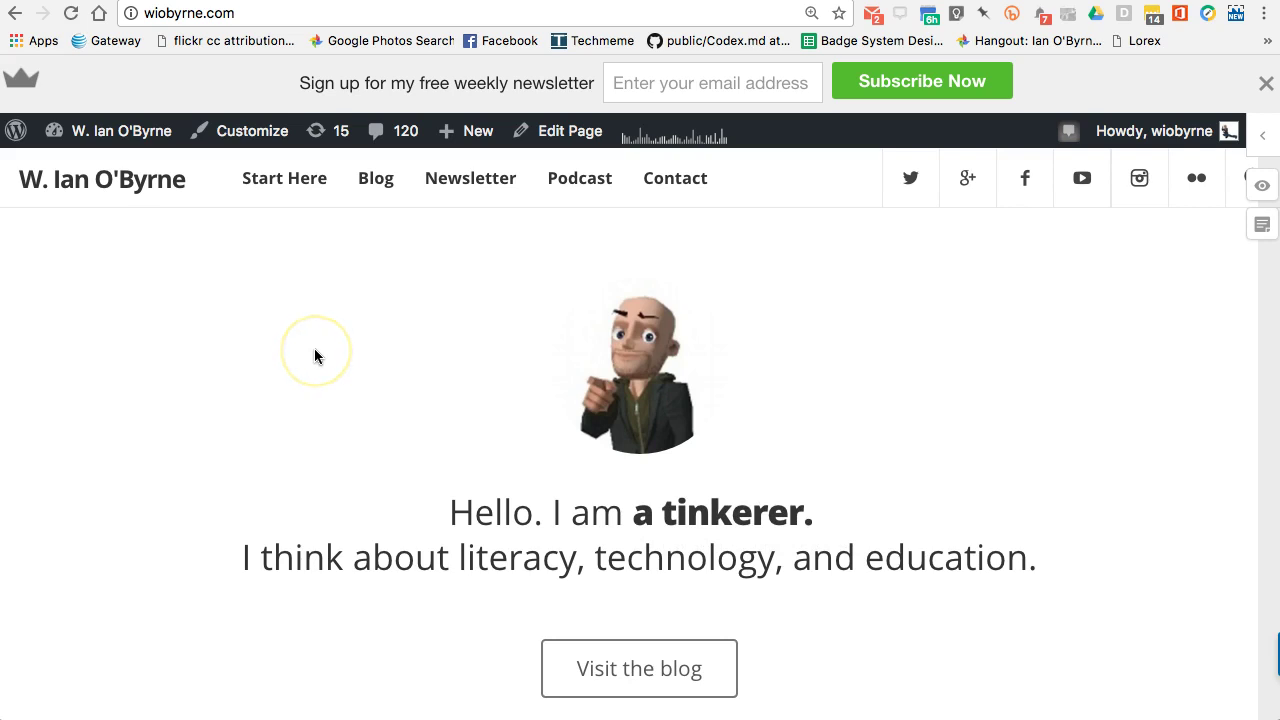
Step: Open the newsletter page wiobyrne.com/tldr/ and read its description down to the subscription form
click(281, 14)
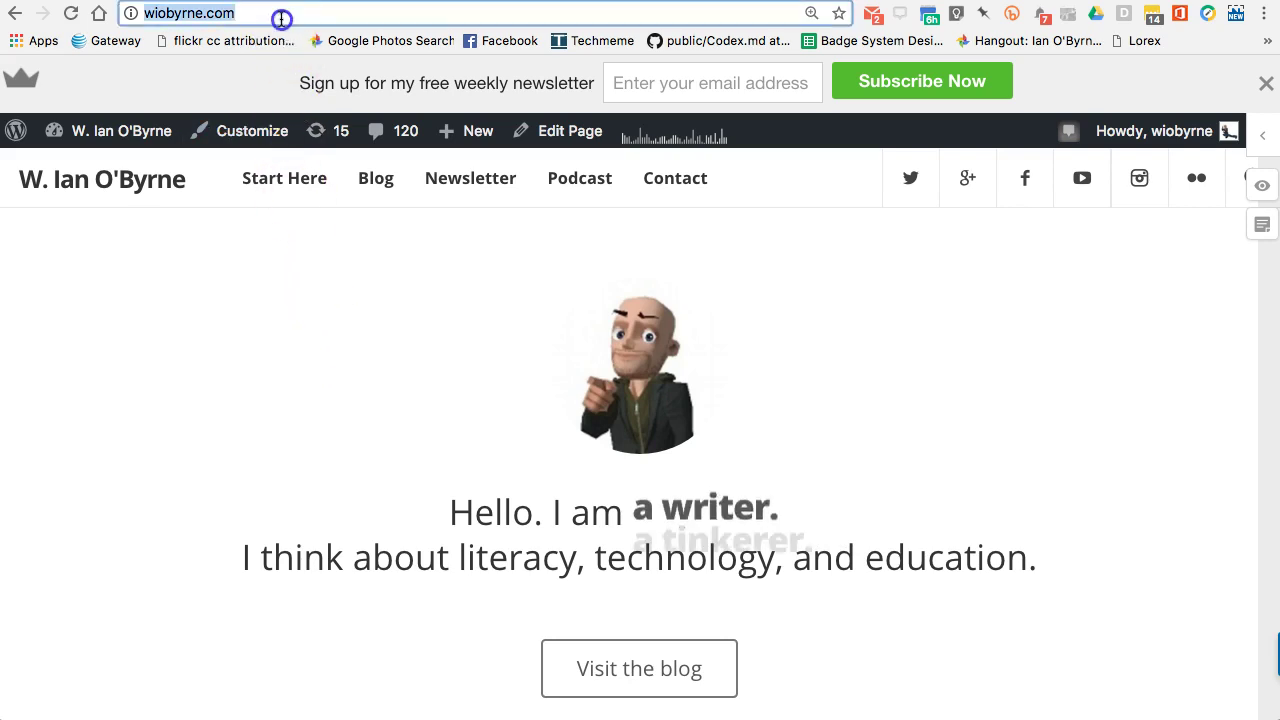
key(Right)
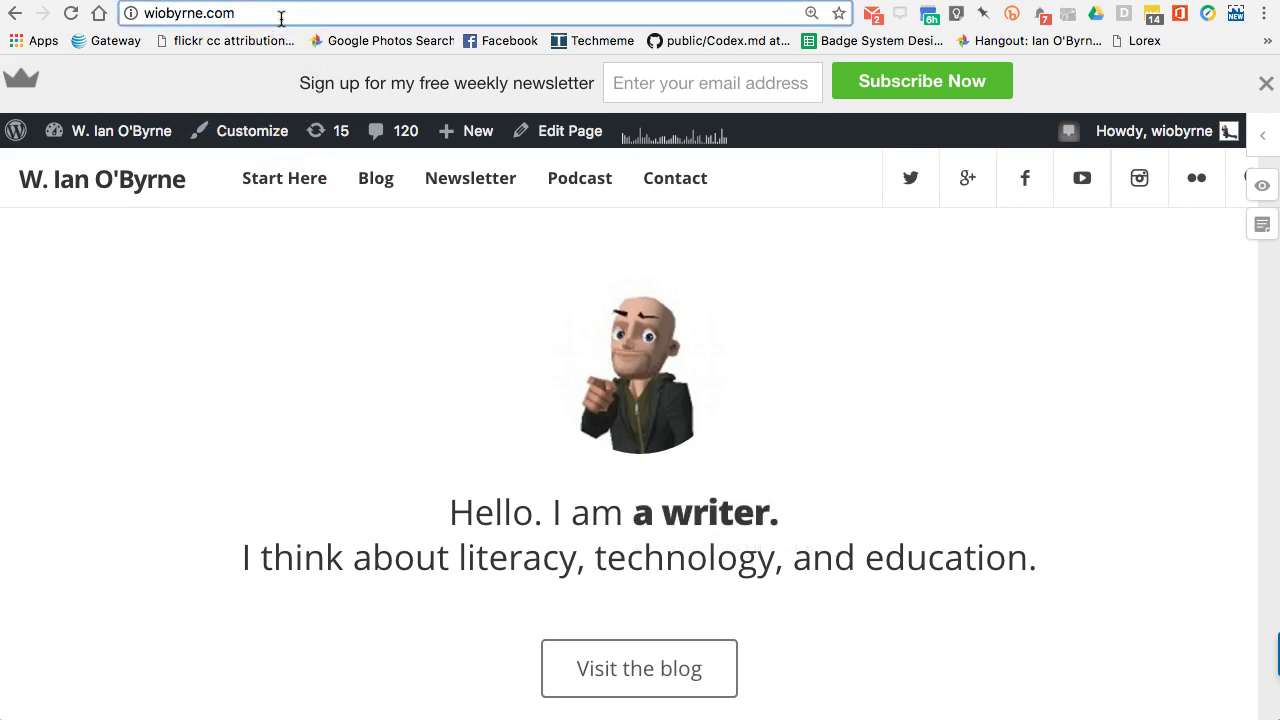
text(/tldr/)
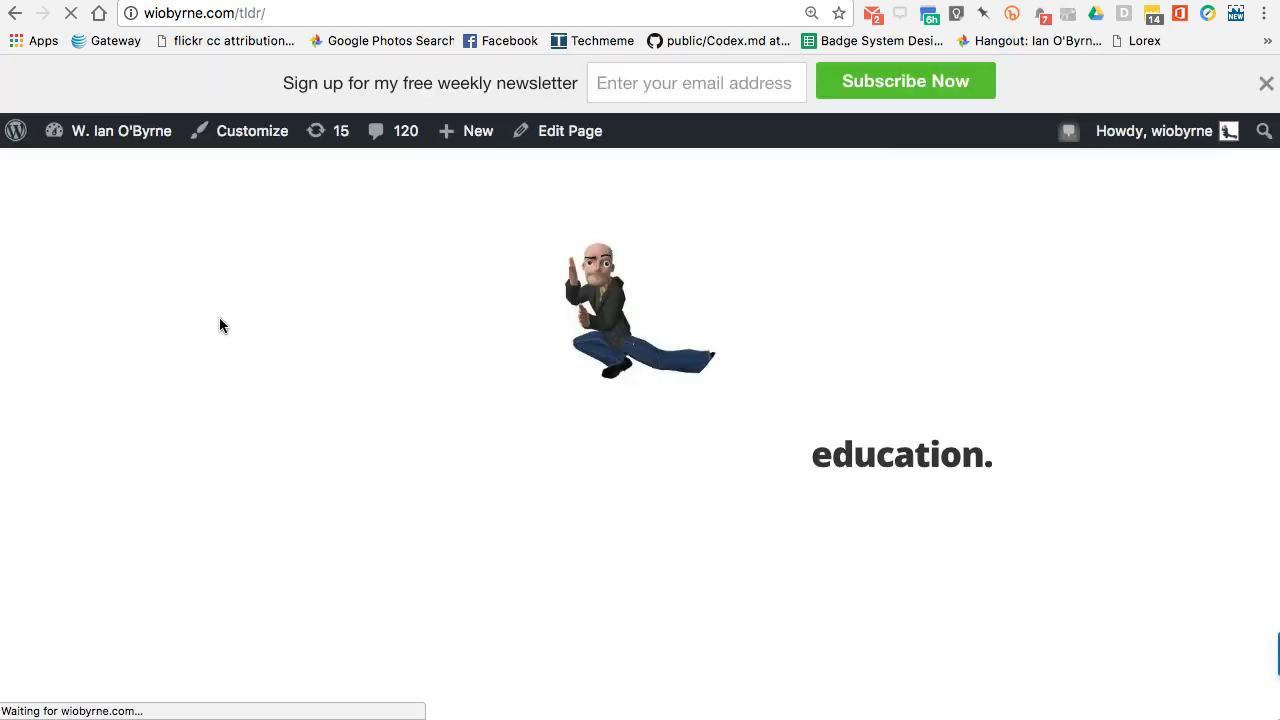
click(158, 437)
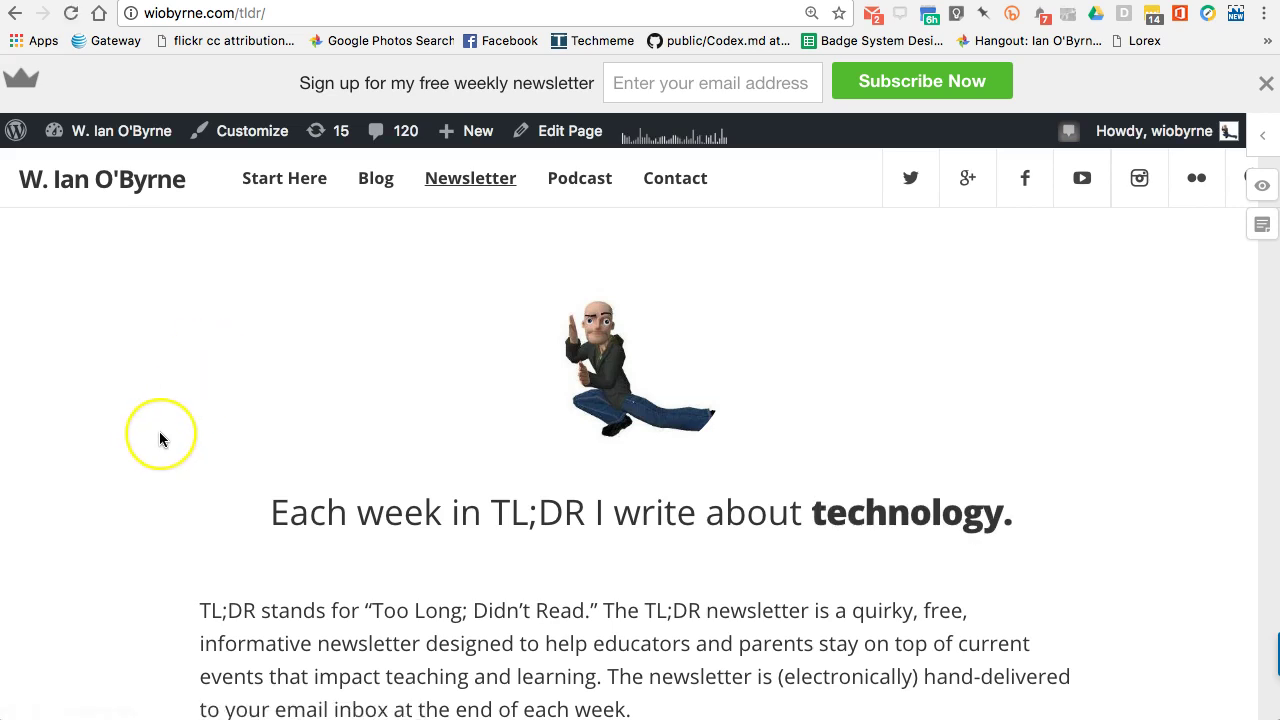
scroll(159, 431, down, 2)
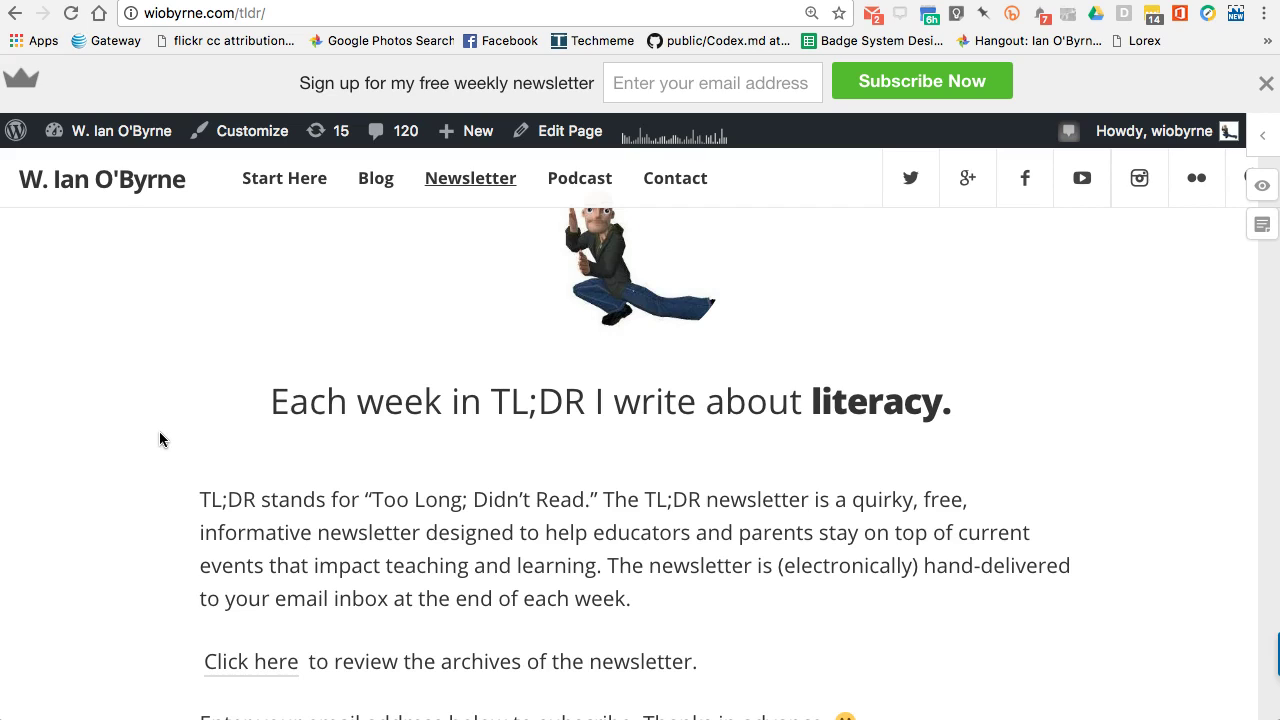
scroll(160, 438, down, 2)
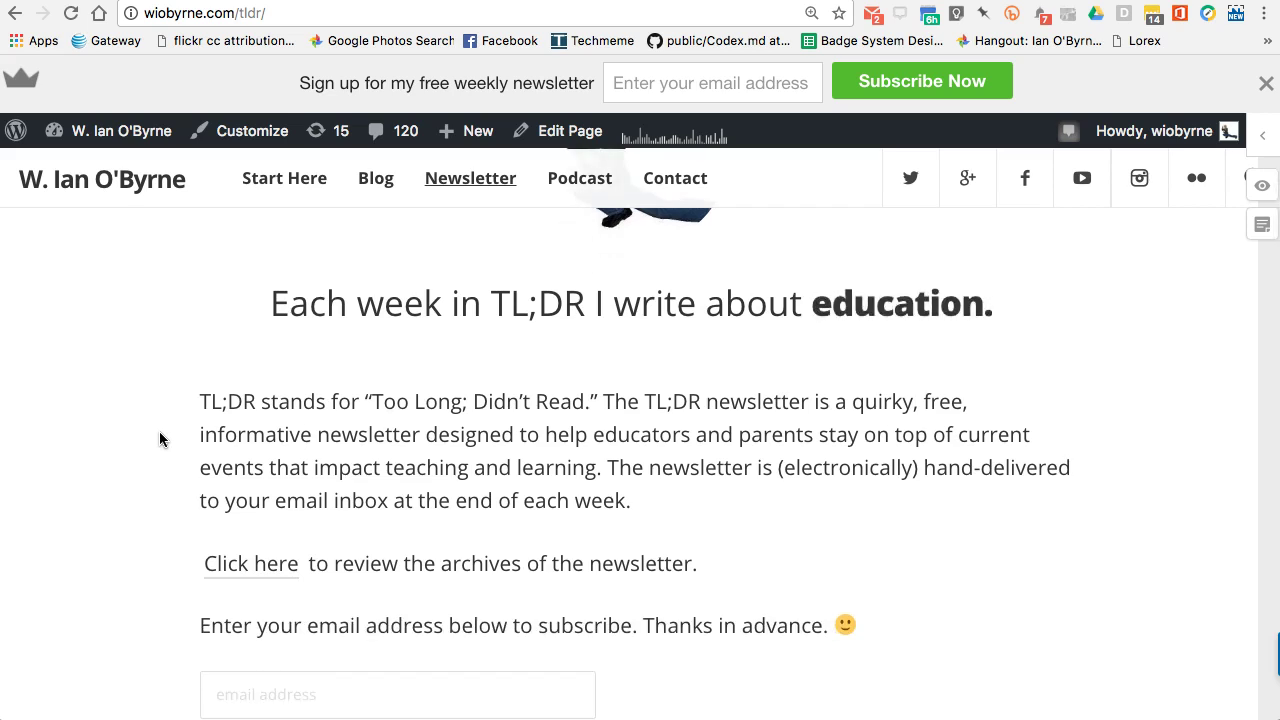
click(308, 452)
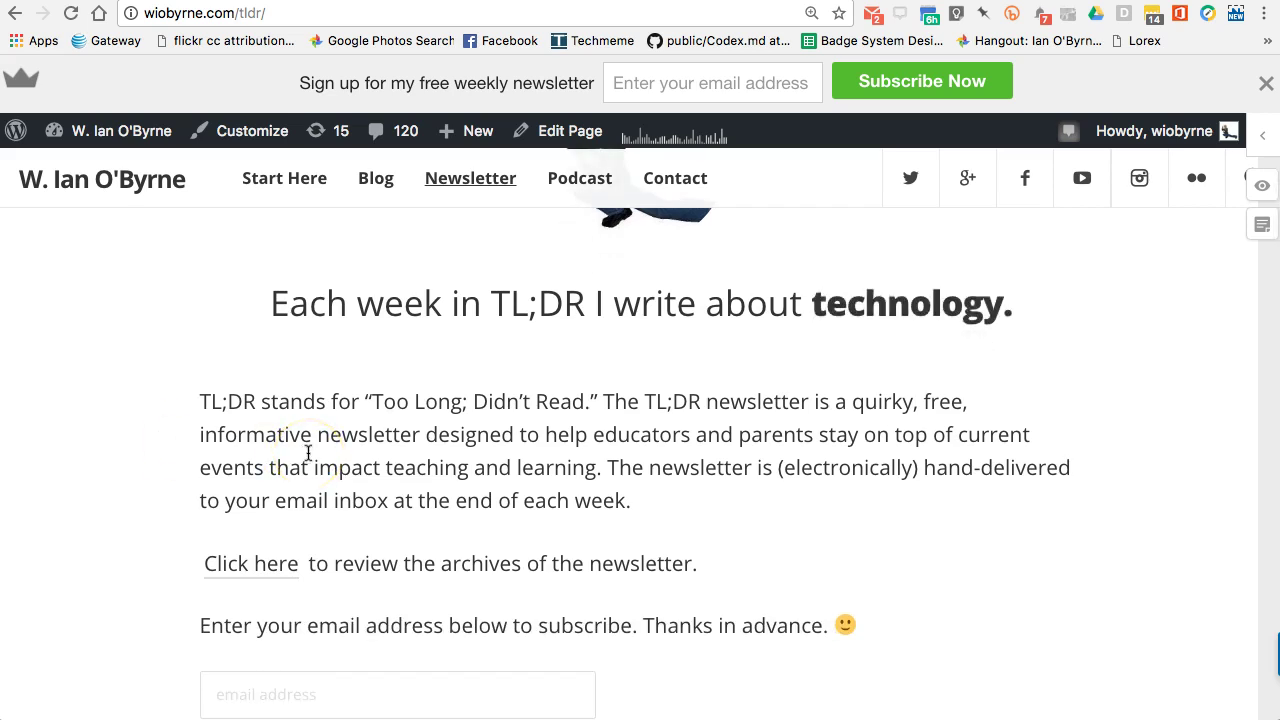